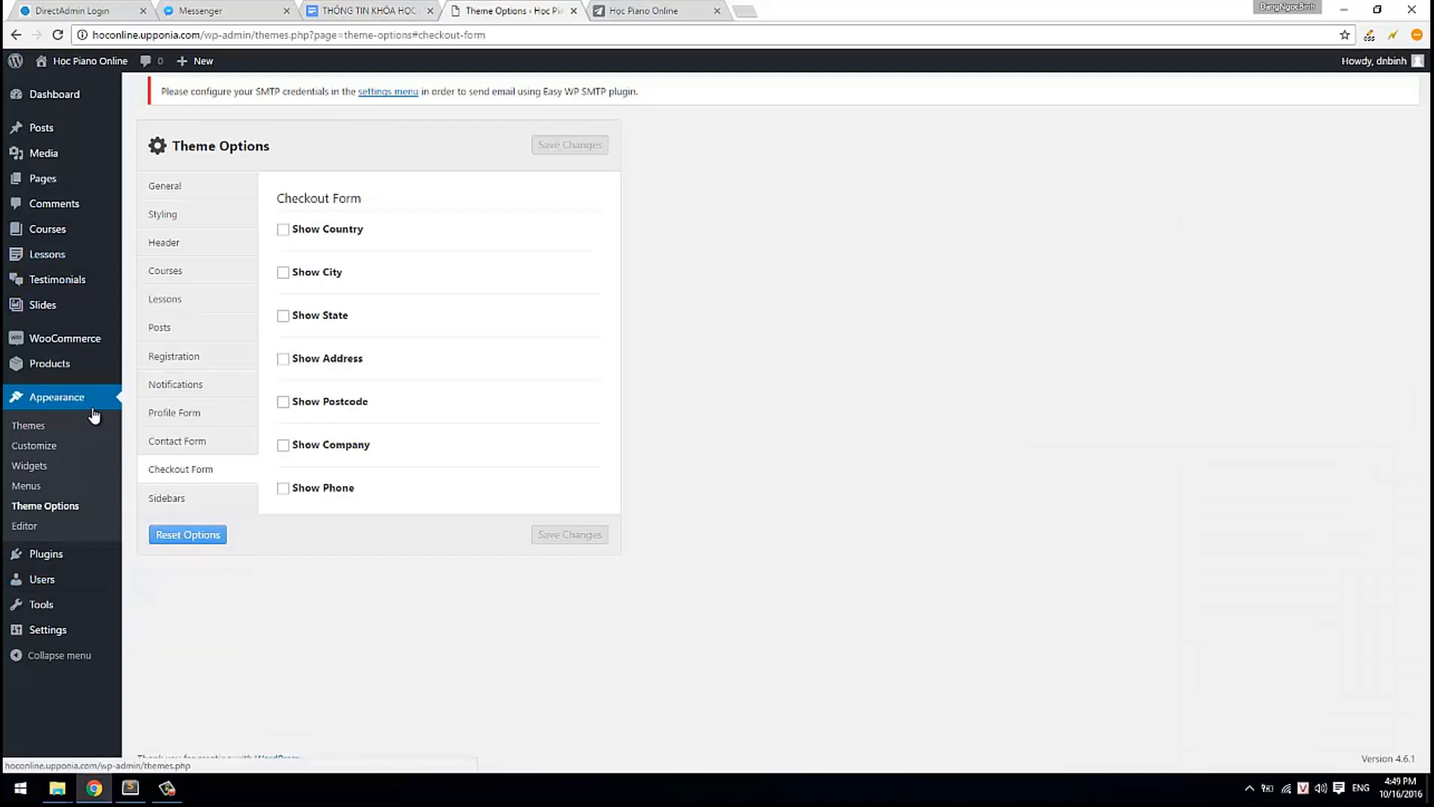
# - Start a new course in the WordPress admin
pyautogui.moveTo(60, 237)
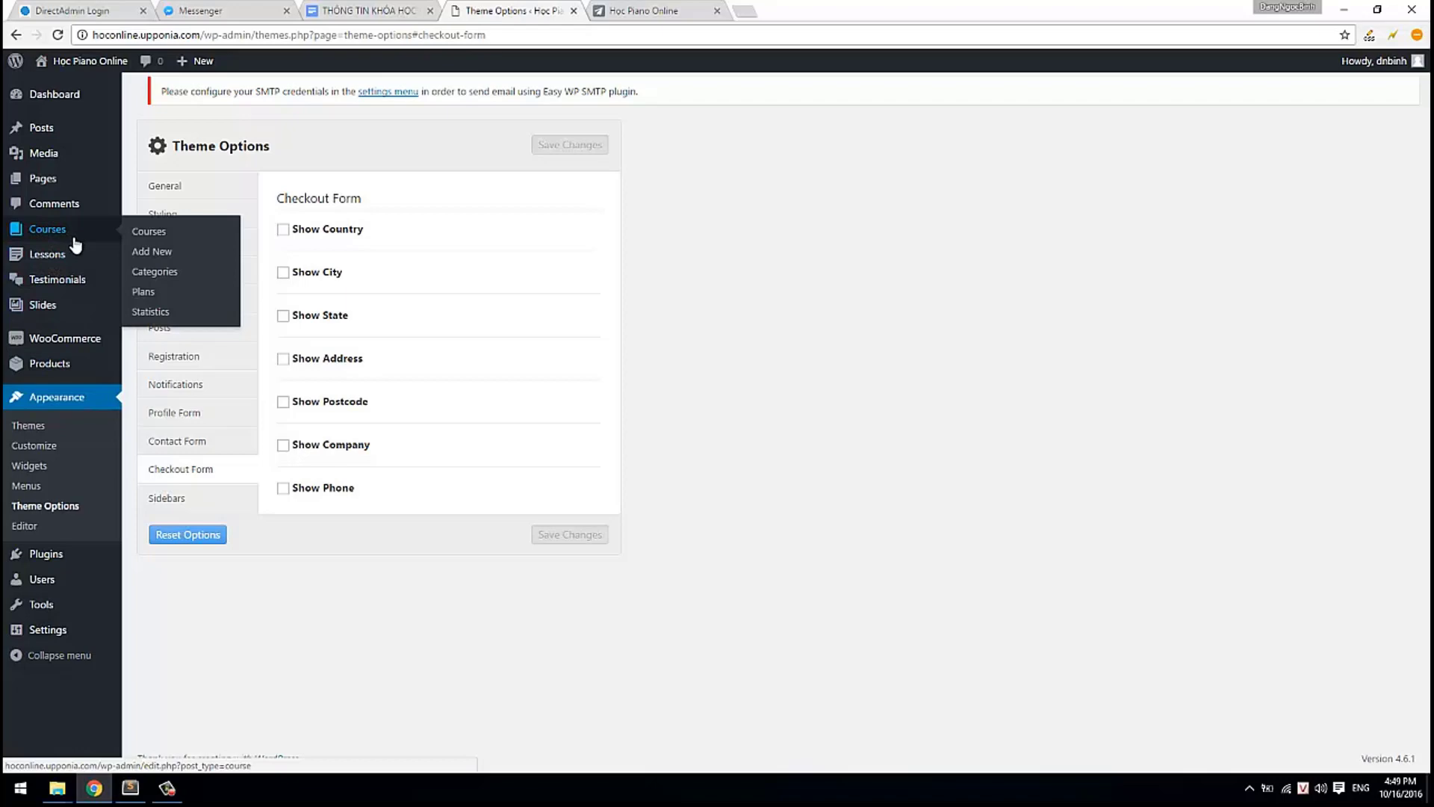
pyautogui.moveTo(73, 261)
pyautogui.click(174, 256)
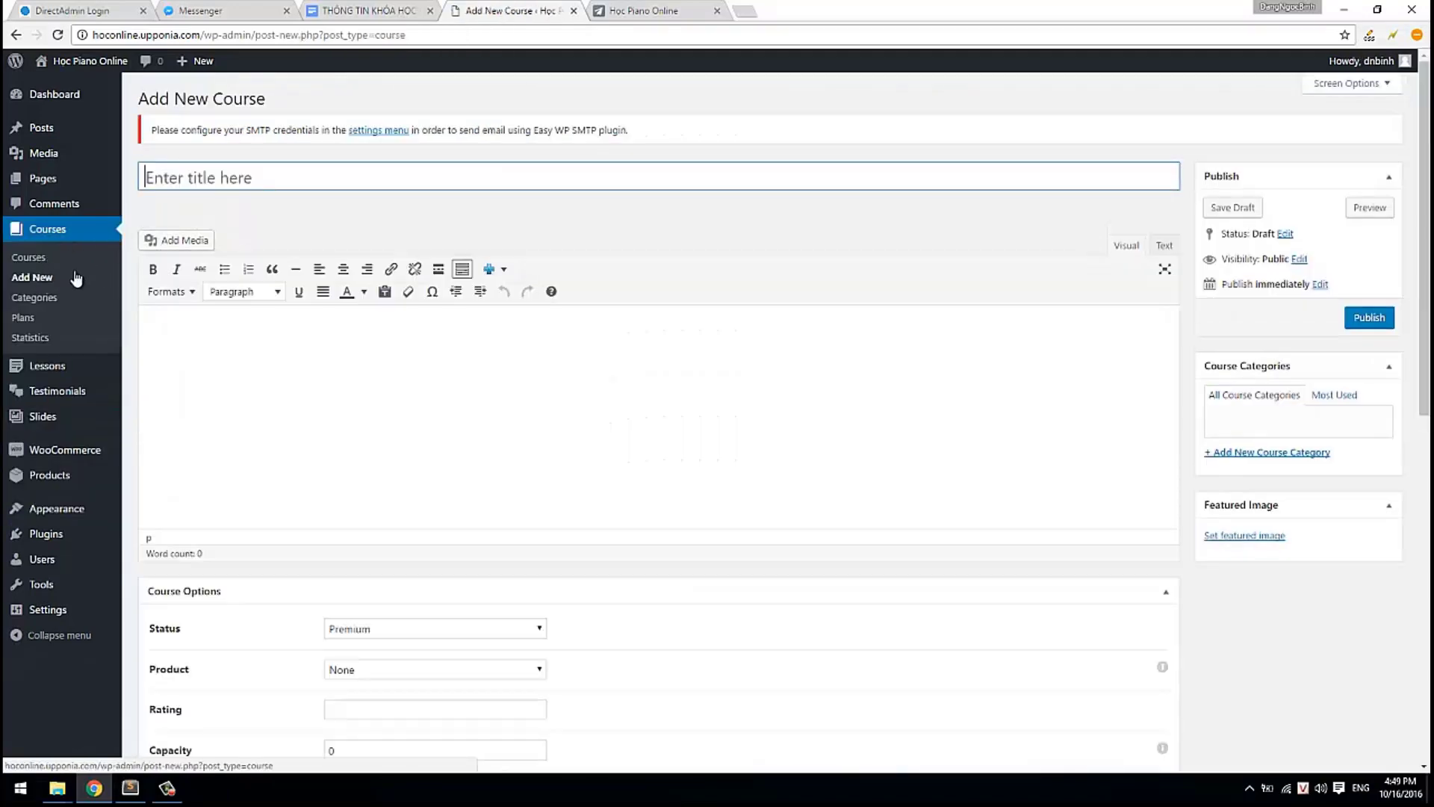
# - Title the new course "PIANO CĂN BẢN", copying the name from the course information document in Google Docs and removing the leading words "KHÓA HỌC"
pyautogui.click(333, 11)
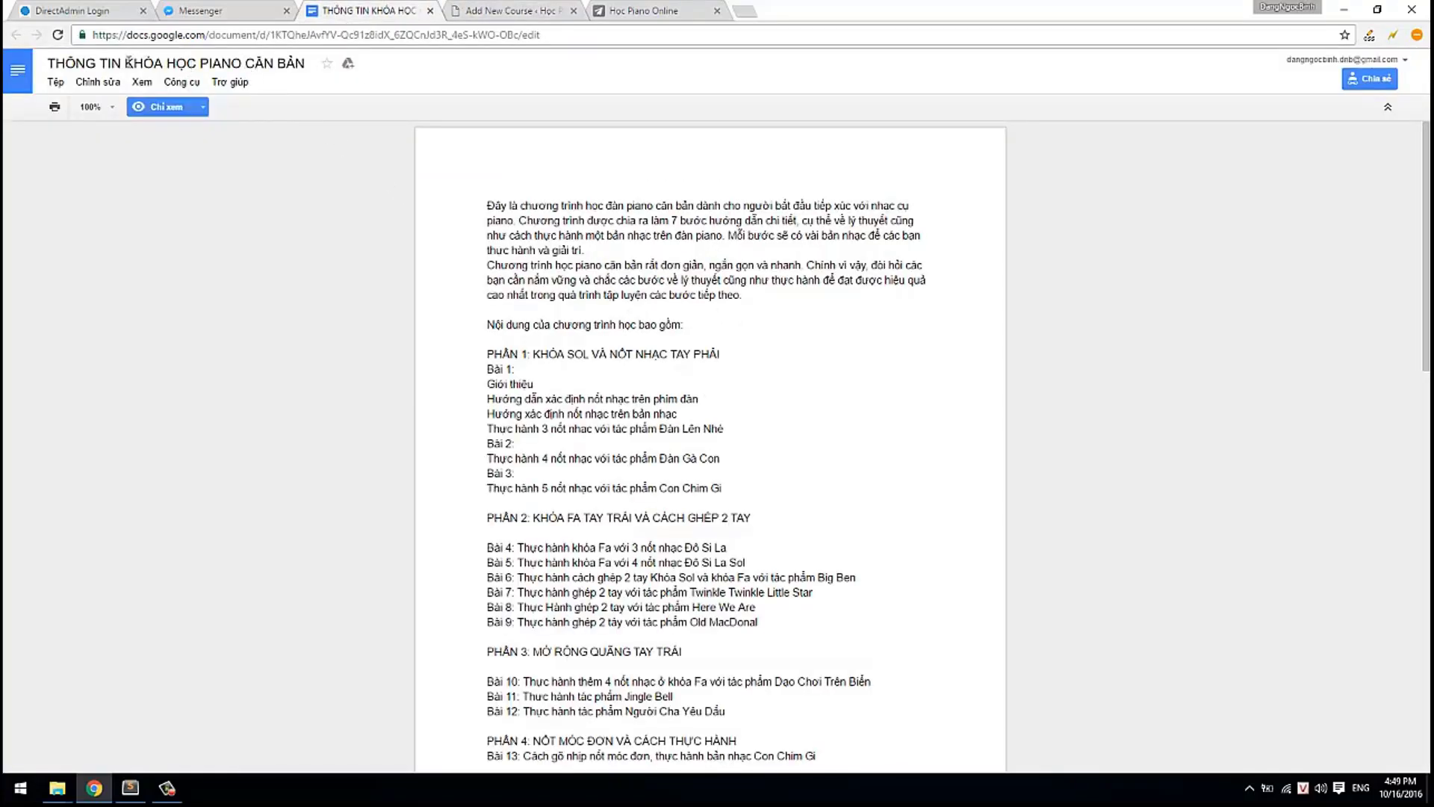
pyautogui.moveTo(122, 63); pyautogui.dragTo(304, 63)
pyautogui.hotkey('ctrl', 'c')
pyautogui.click(512, 10)
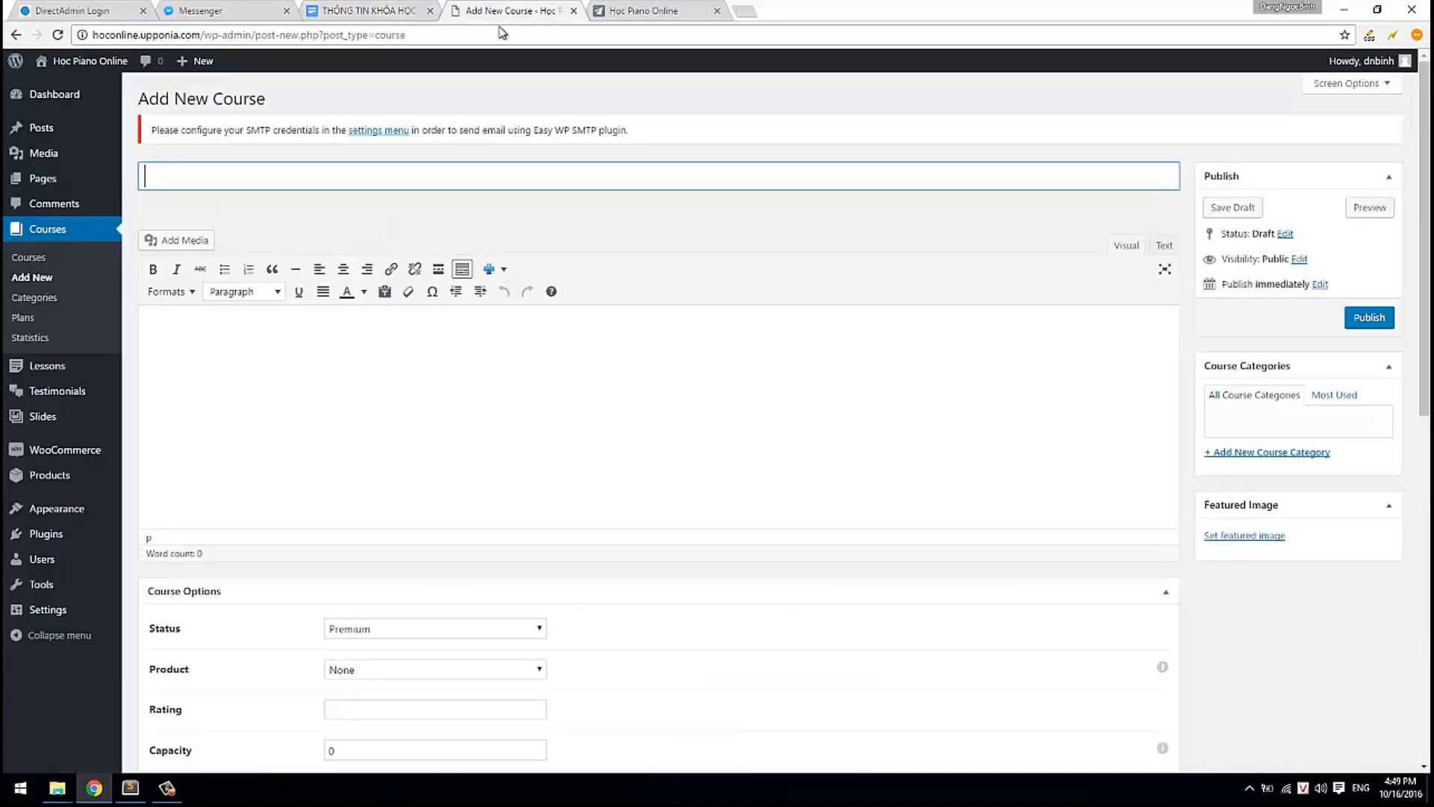
pyautogui.hotkey('ctrl', 'v')
pyautogui.click(237, 180)
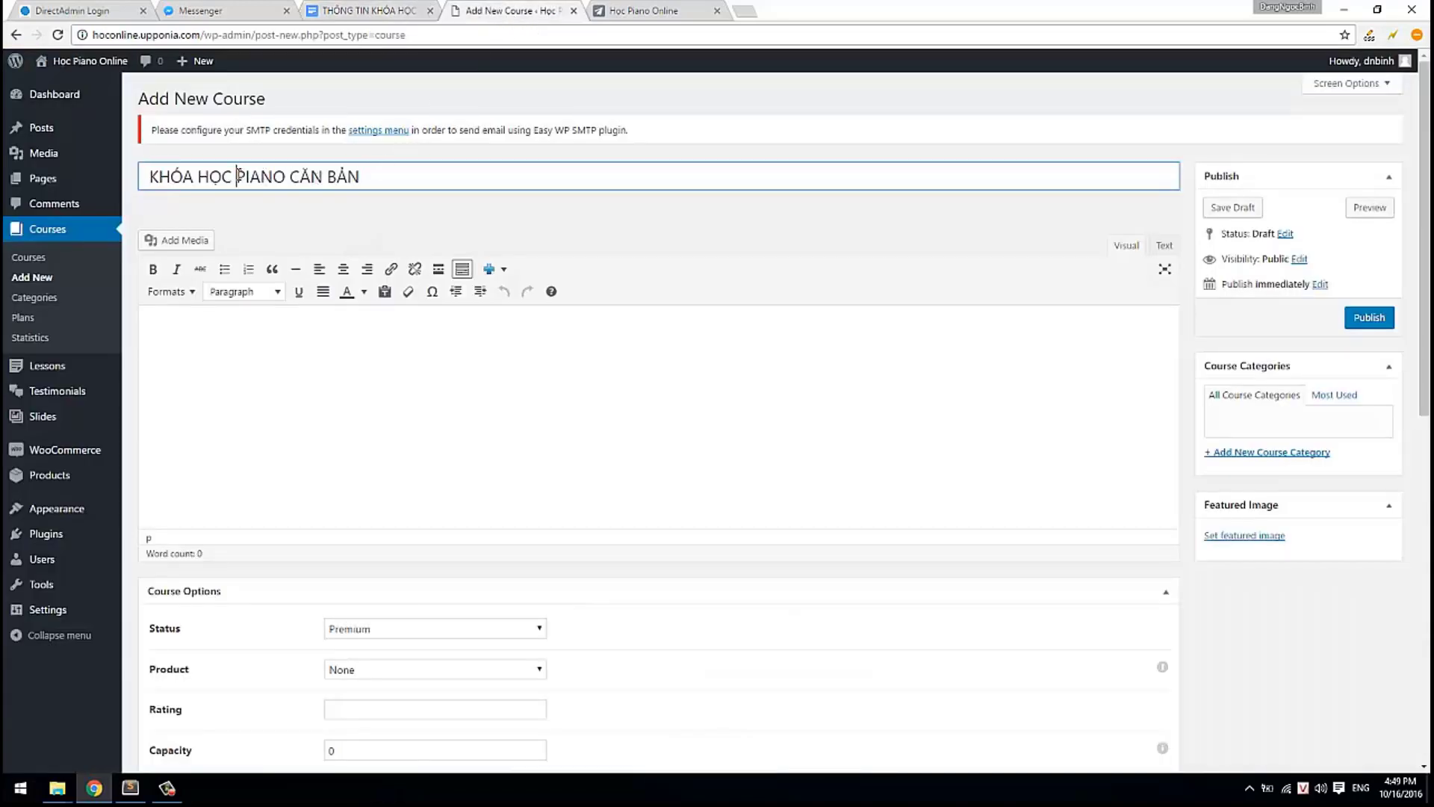
pyautogui.hotkey('shift', 'Home')
pyautogui.press('BackSpace')
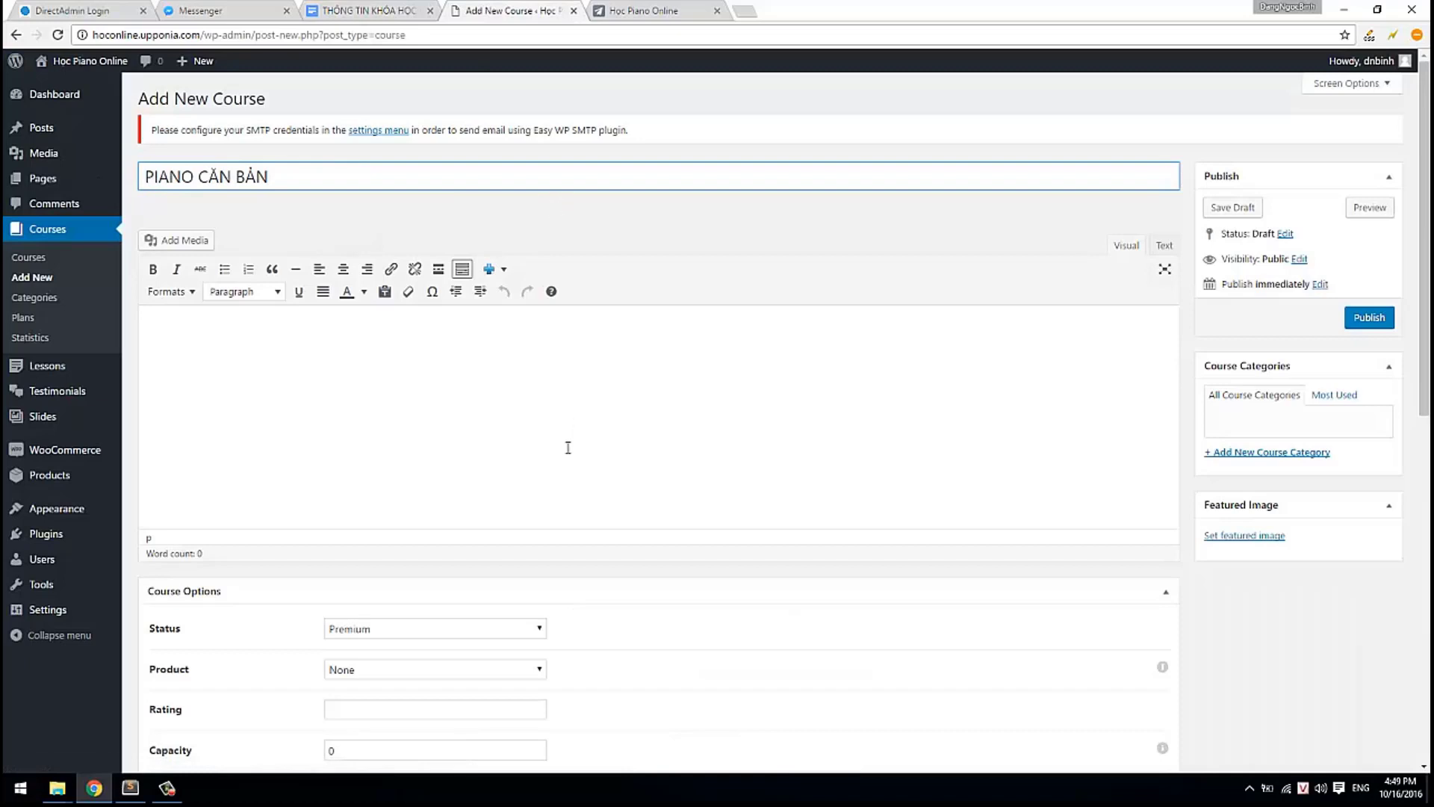
pyautogui.click(566, 447)
pyautogui.click(313, 170)
pyautogui.hotkey('ctrl', 'a')
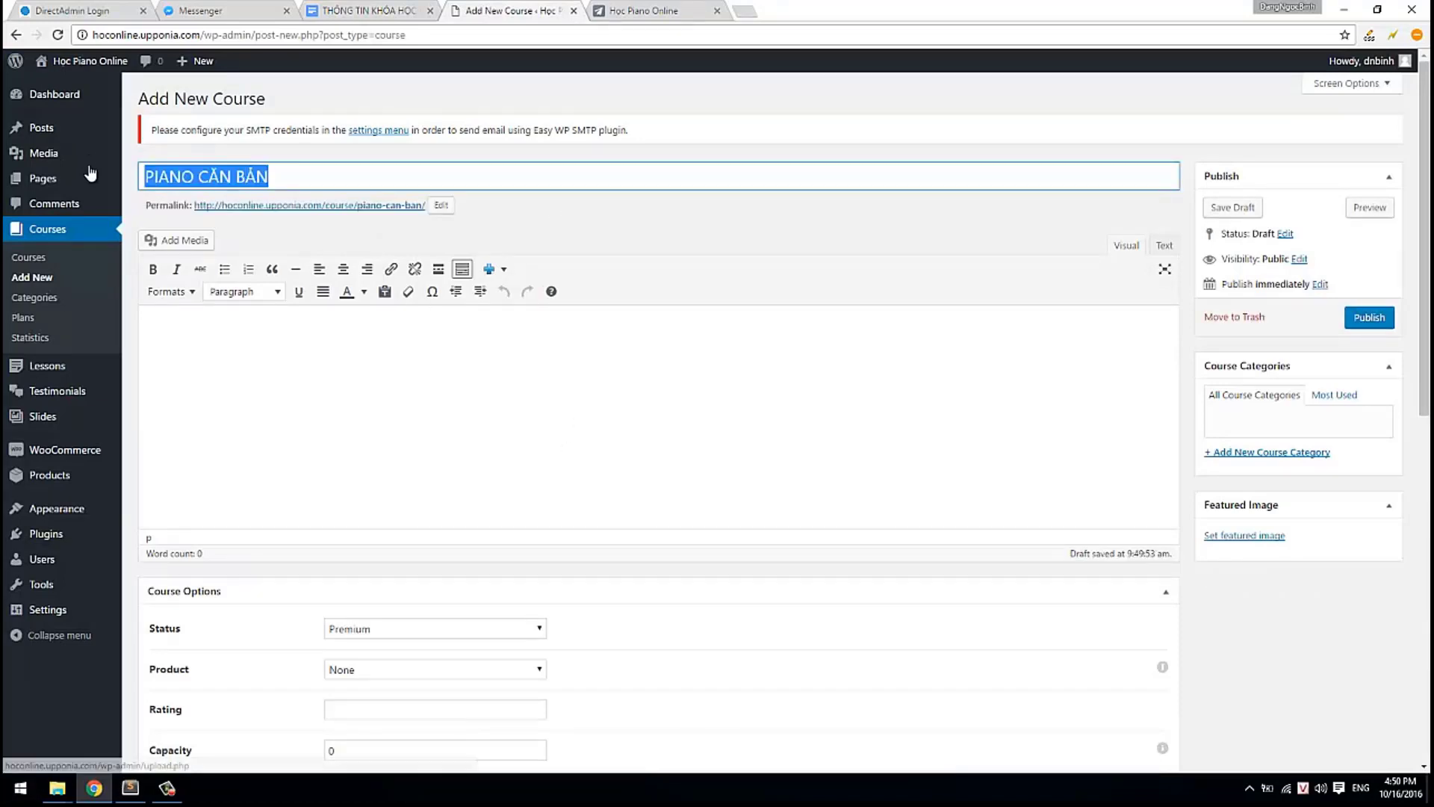
# - Copy the two introductory paragraphs from the course information document in Google Docs into the WordPress course description
pyautogui.click(595, 405)
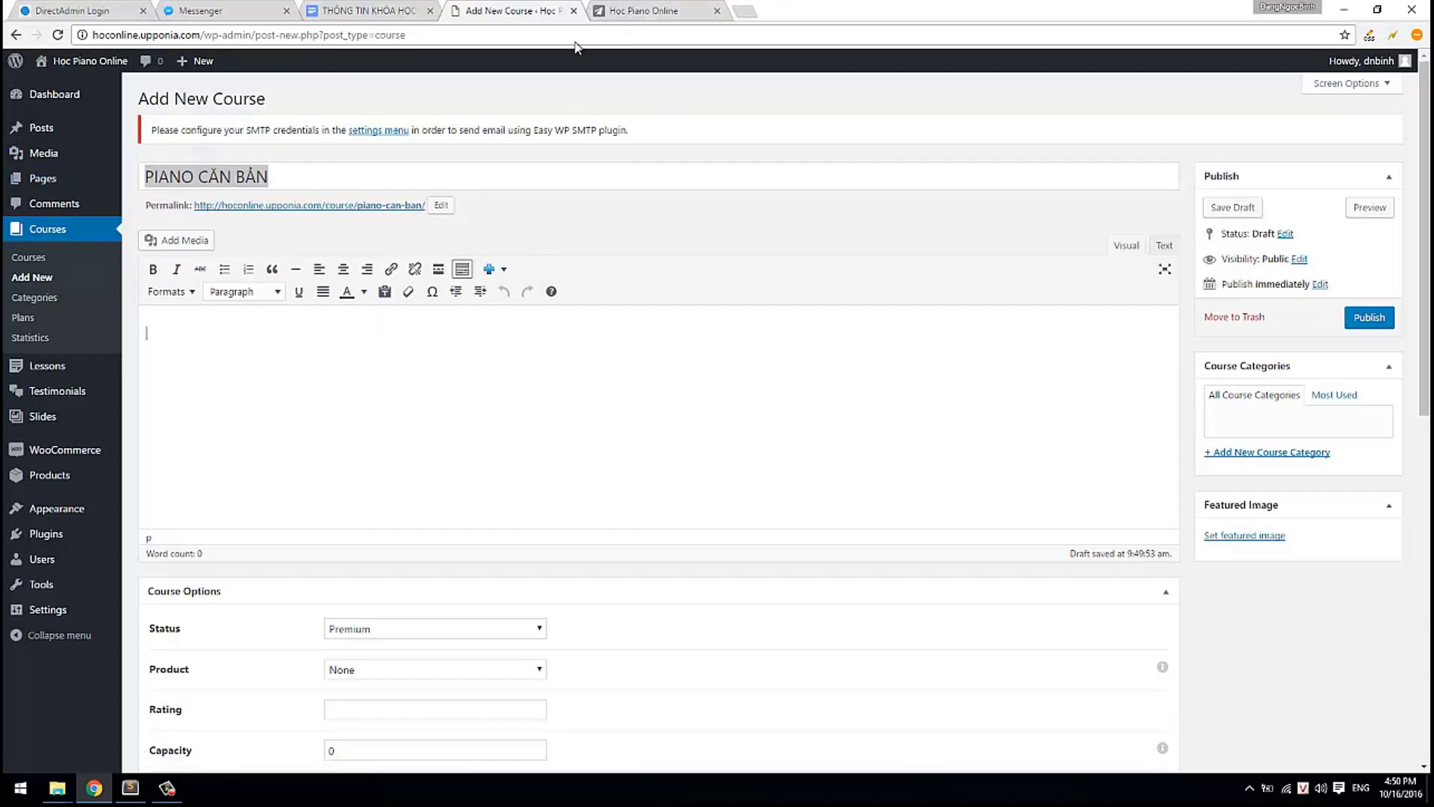
pyautogui.click(631, 9)
pyautogui.click(520, 10)
pyautogui.click(370, 10)
pyautogui.moveTo(487, 206); pyautogui.dragTo(756, 296)
pyautogui.hotkey('ctrl', 'c')
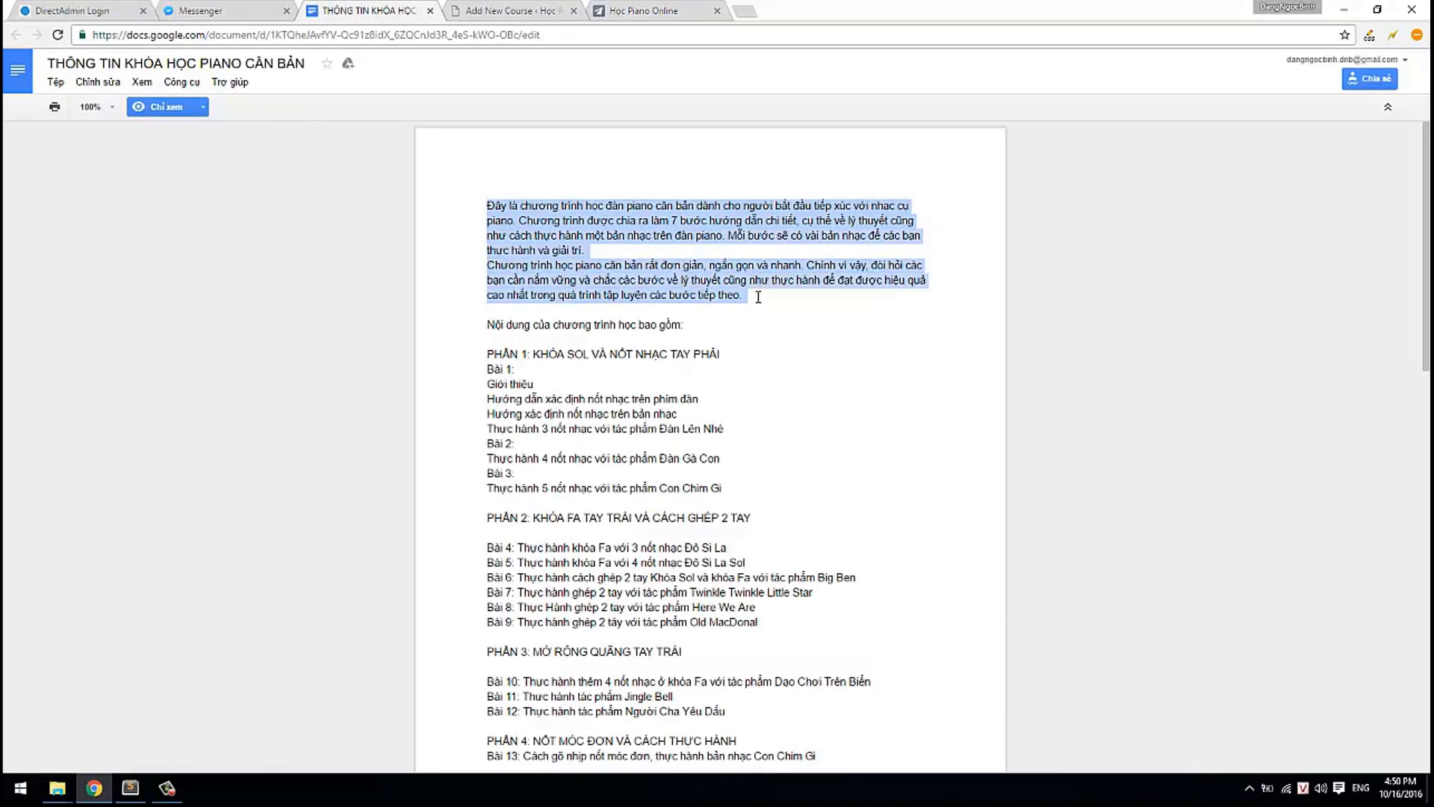
pyautogui.click(540, 9)
pyautogui.hotkey('ctrl', 'v')
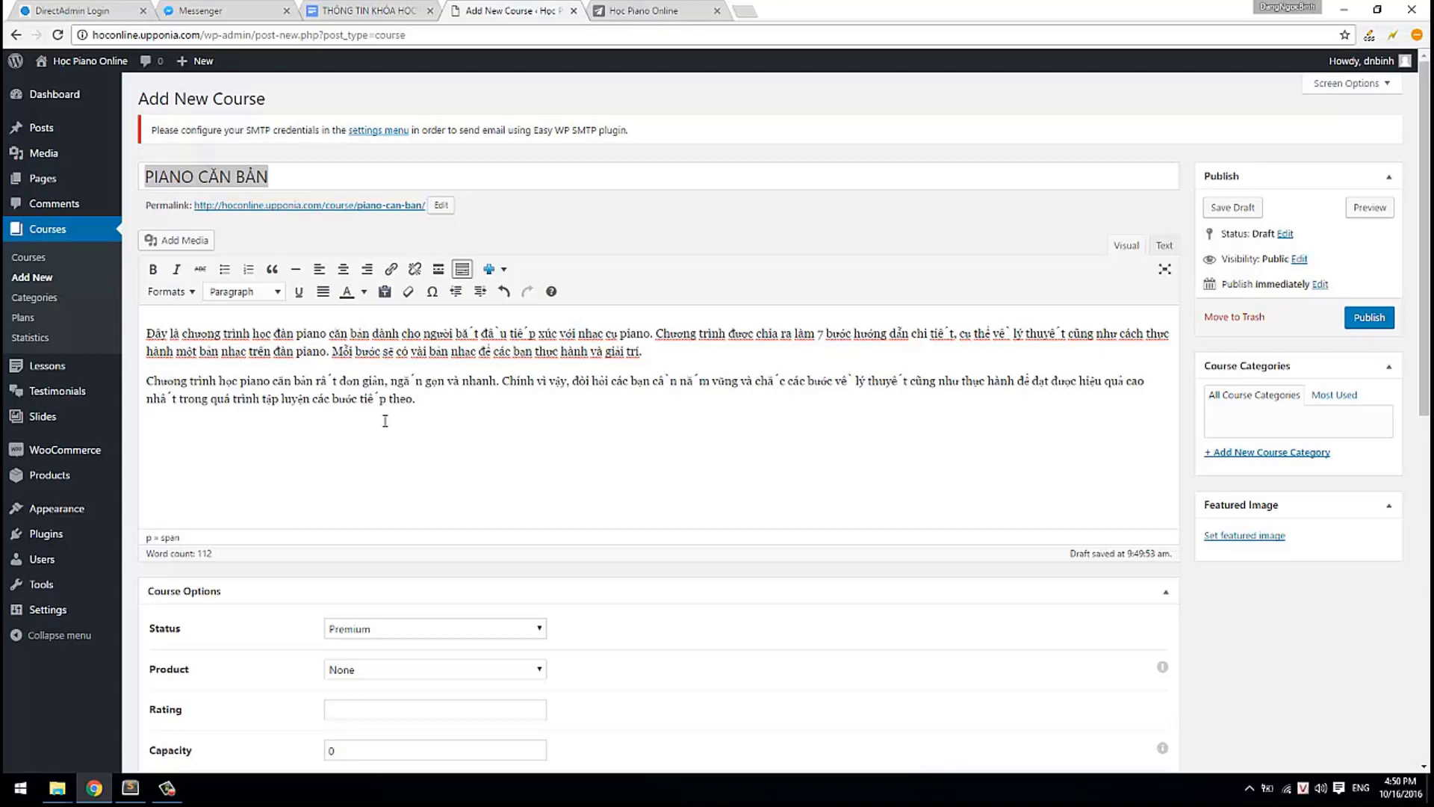
# - Review the pasted course description and the course options below it
pyautogui.moveTo(504, 433); pyautogui.dragTo(143, 329)
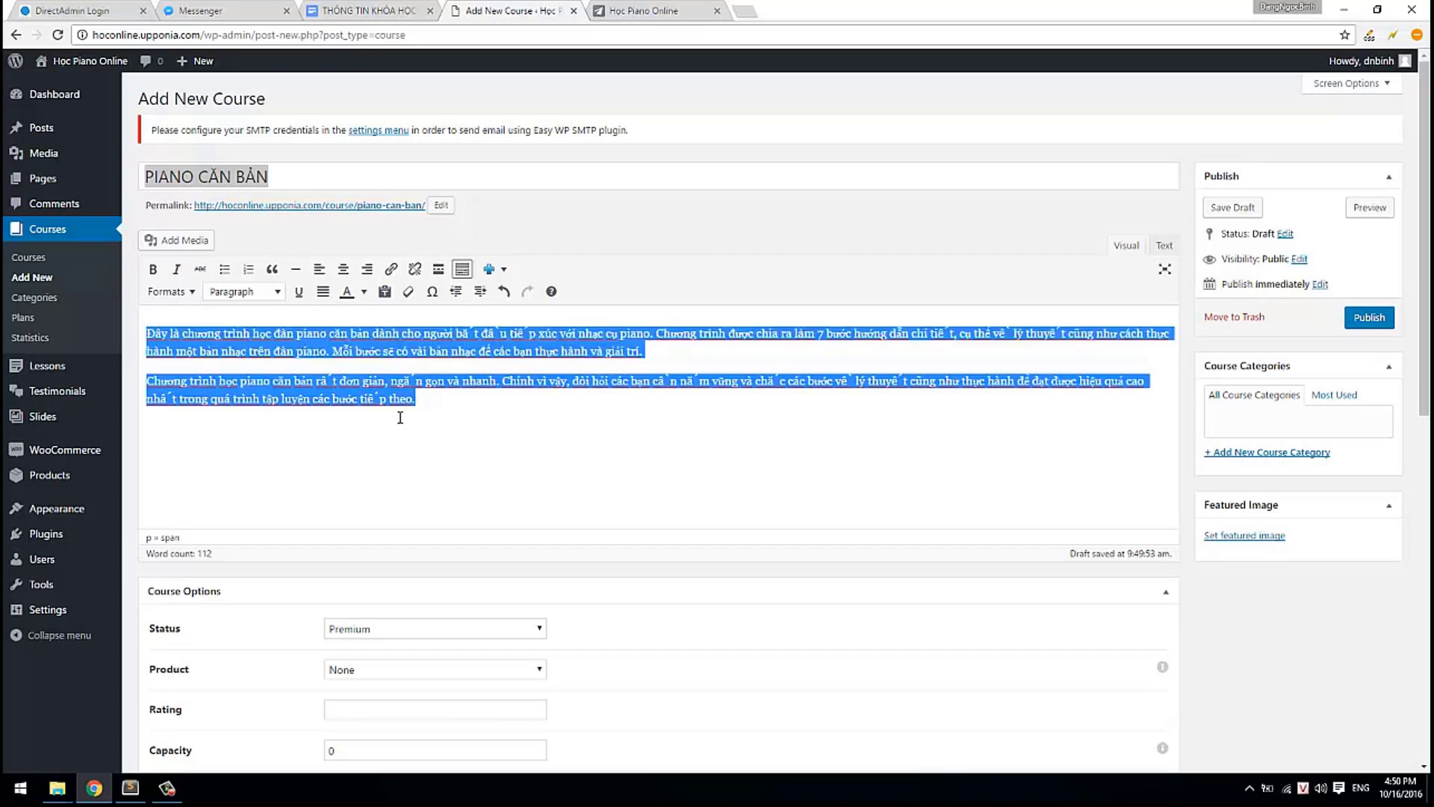
pyautogui.click(543, 458)
pyautogui.moveTo(415, 398); pyautogui.dragTo(216, 350)
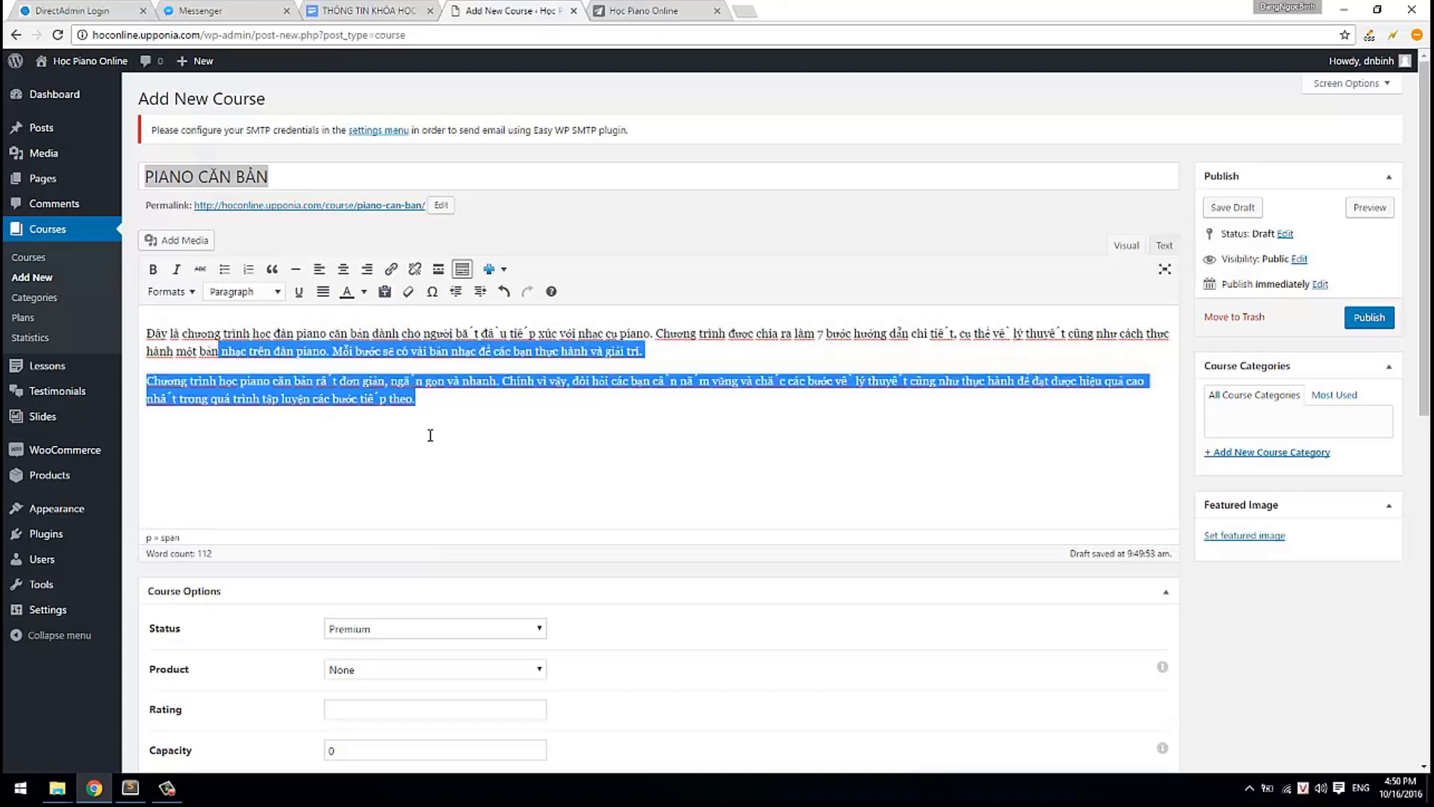
pyautogui.click(466, 434)
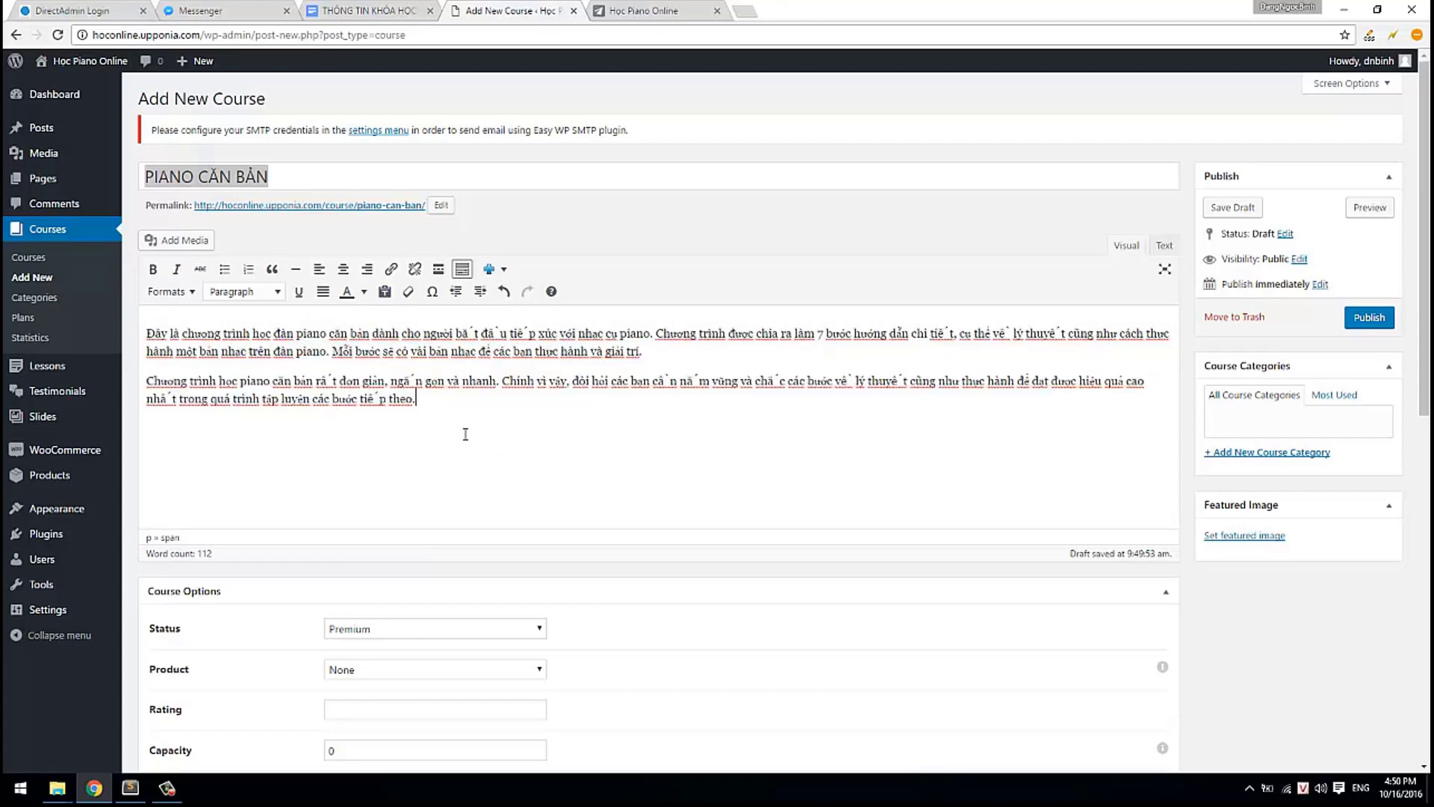
pyautogui.scroll(-2, 466, 434)
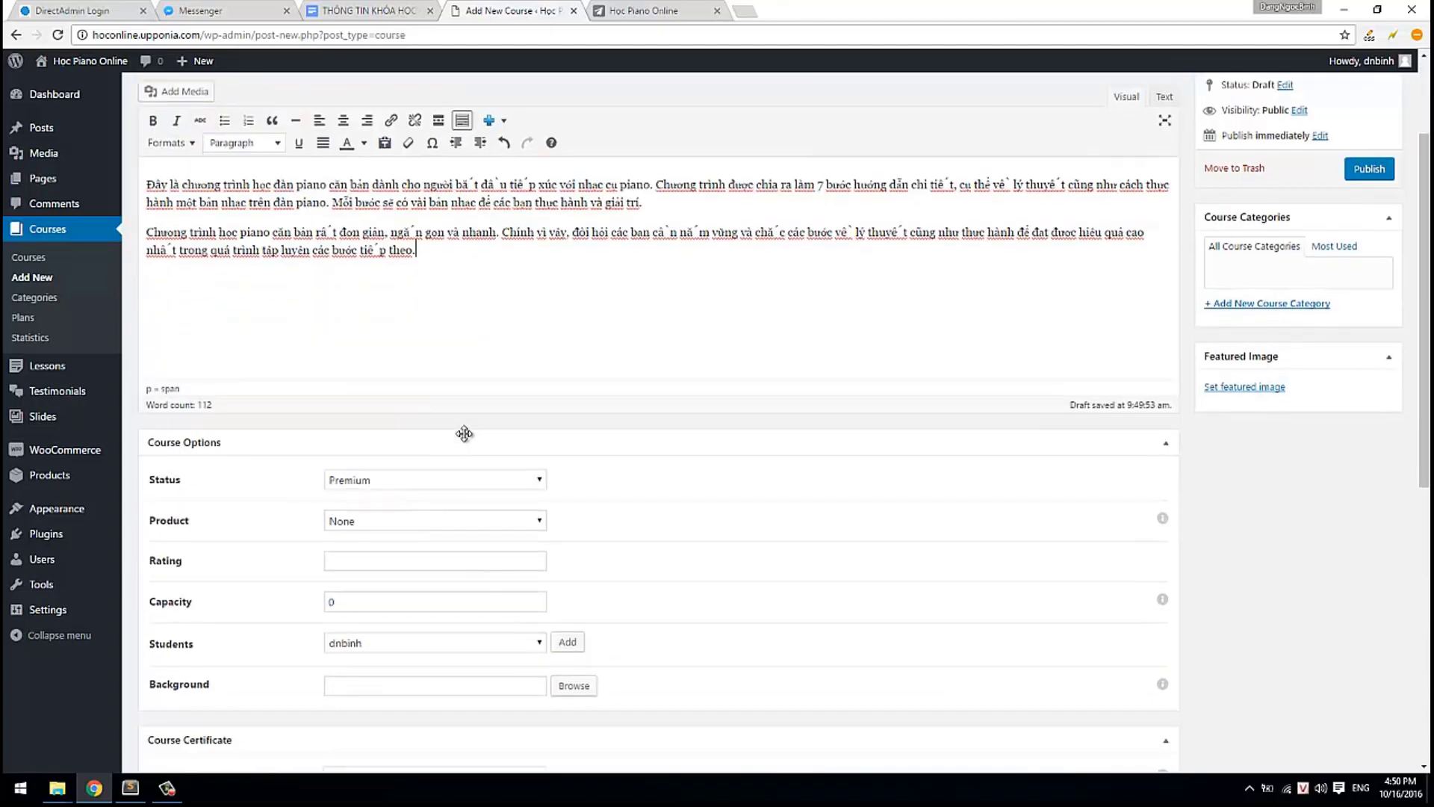
pyautogui.scroll(2, 465, 433)
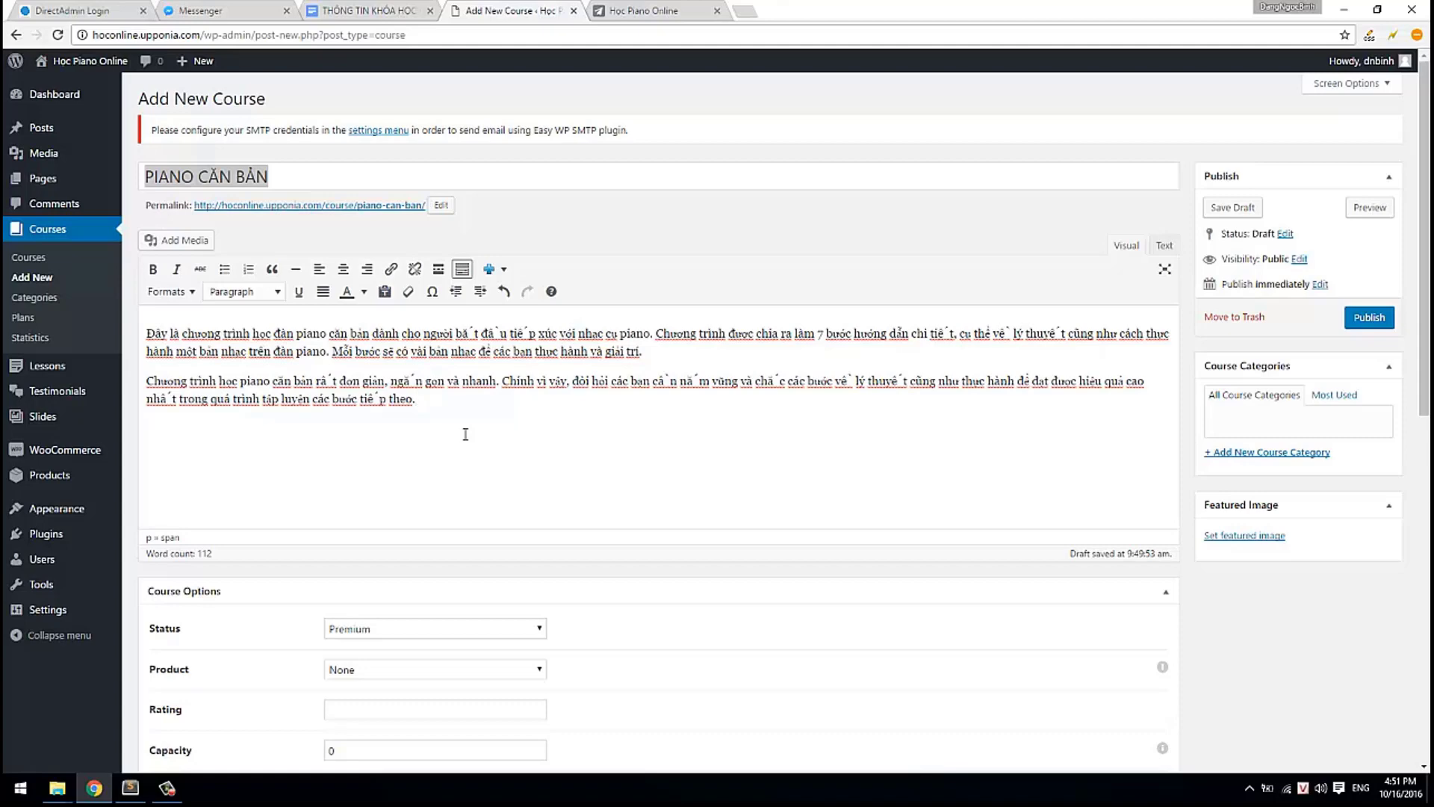
pyautogui.scroll(-2, 465, 434)
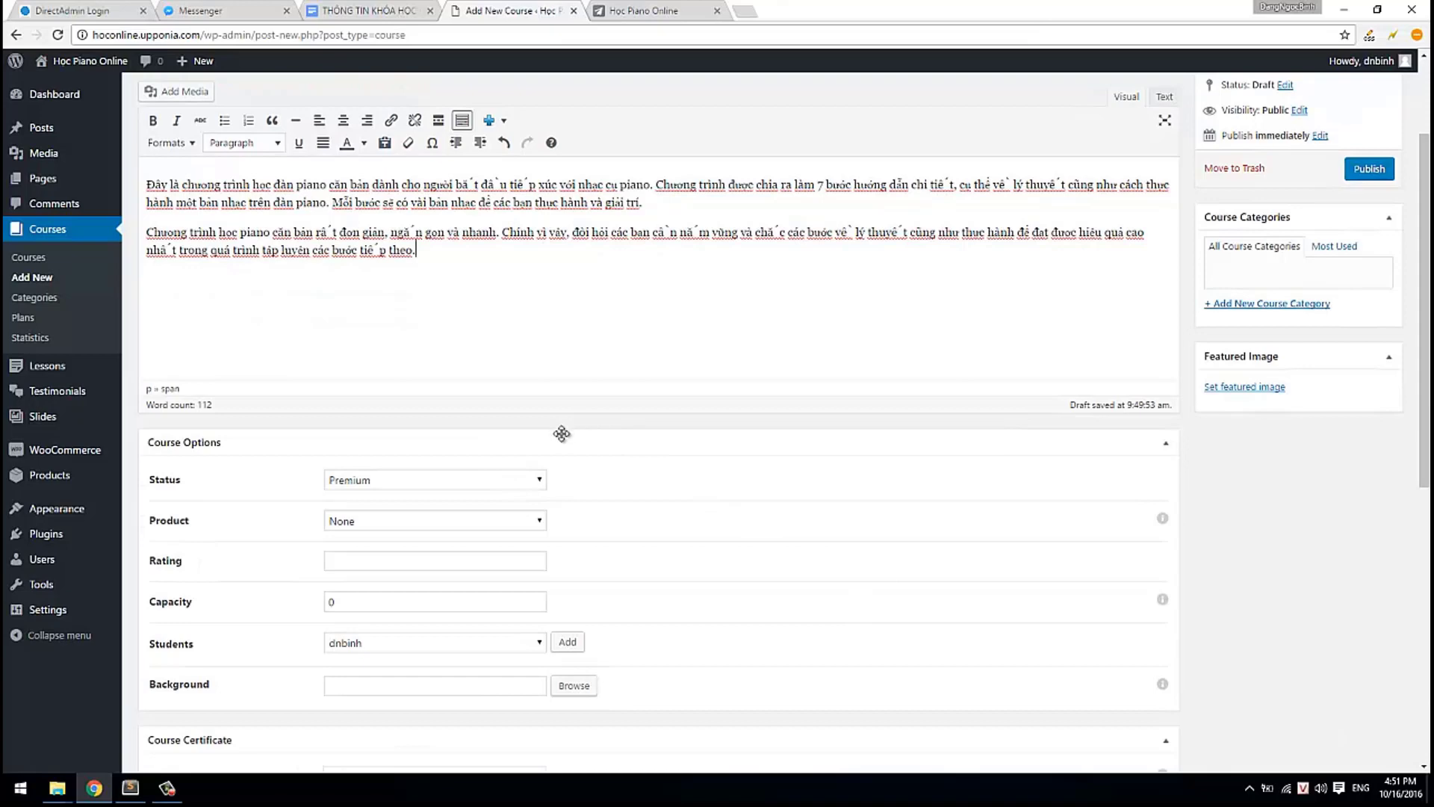
pyautogui.scroll(2, 554, 432)
pyautogui.moveTo(418, 399); pyautogui.dragTo(144, 332)
pyautogui.click(473, 455)
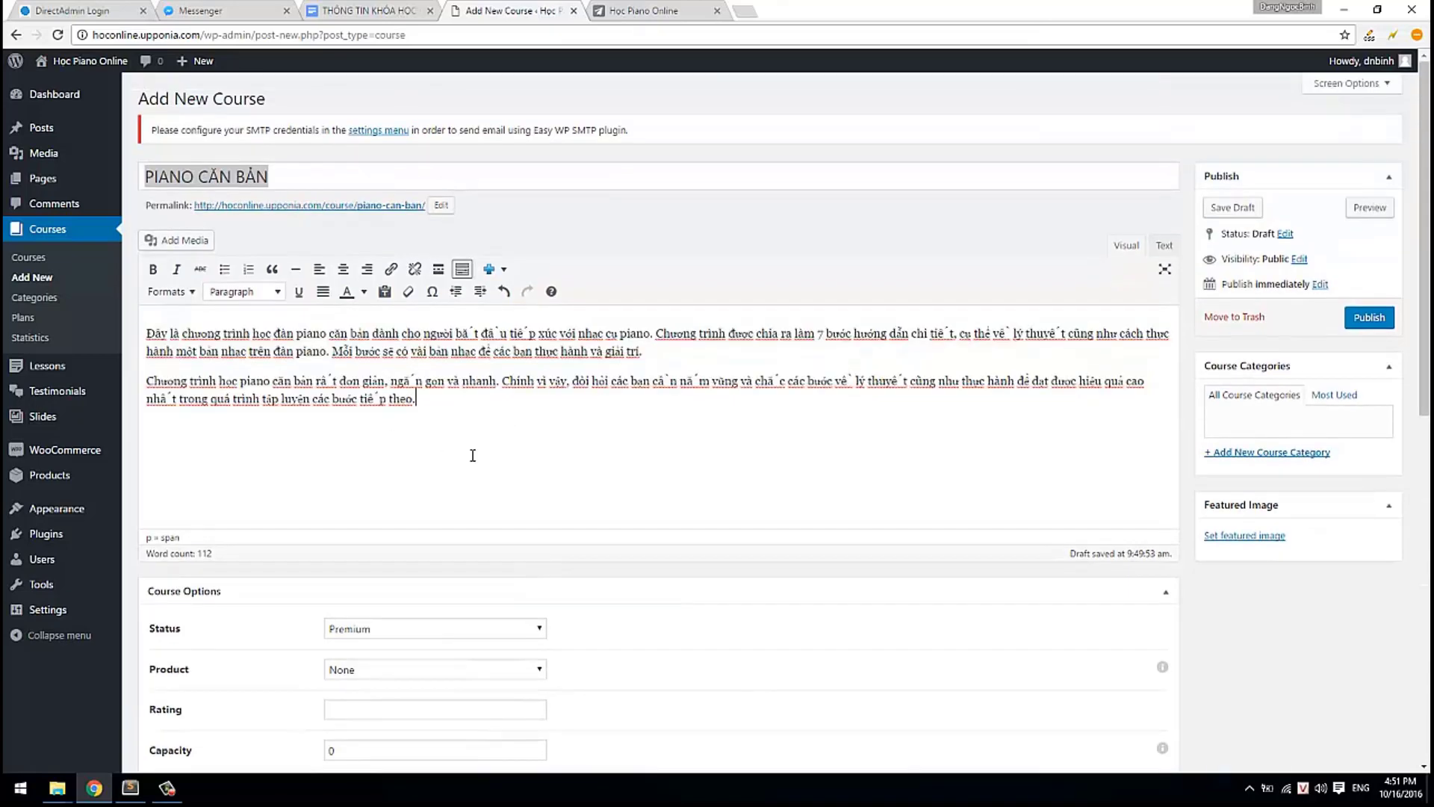
# - Review the available course statuses in the course options and choose Premium
pyautogui.scroll(-3, 474, 457)
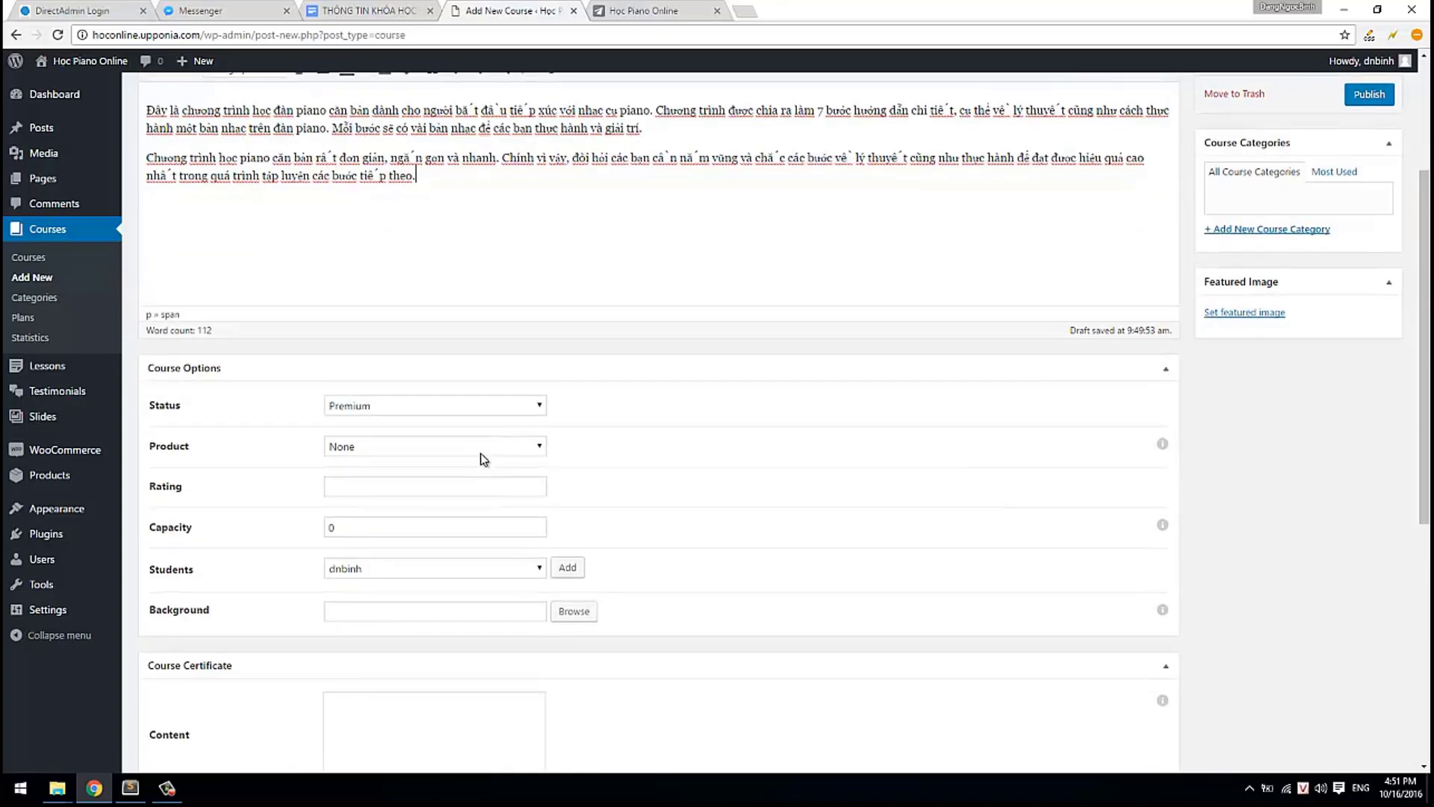
pyautogui.moveTo(156, 406); pyautogui.dragTo(267, 422)
pyautogui.click(378, 405)
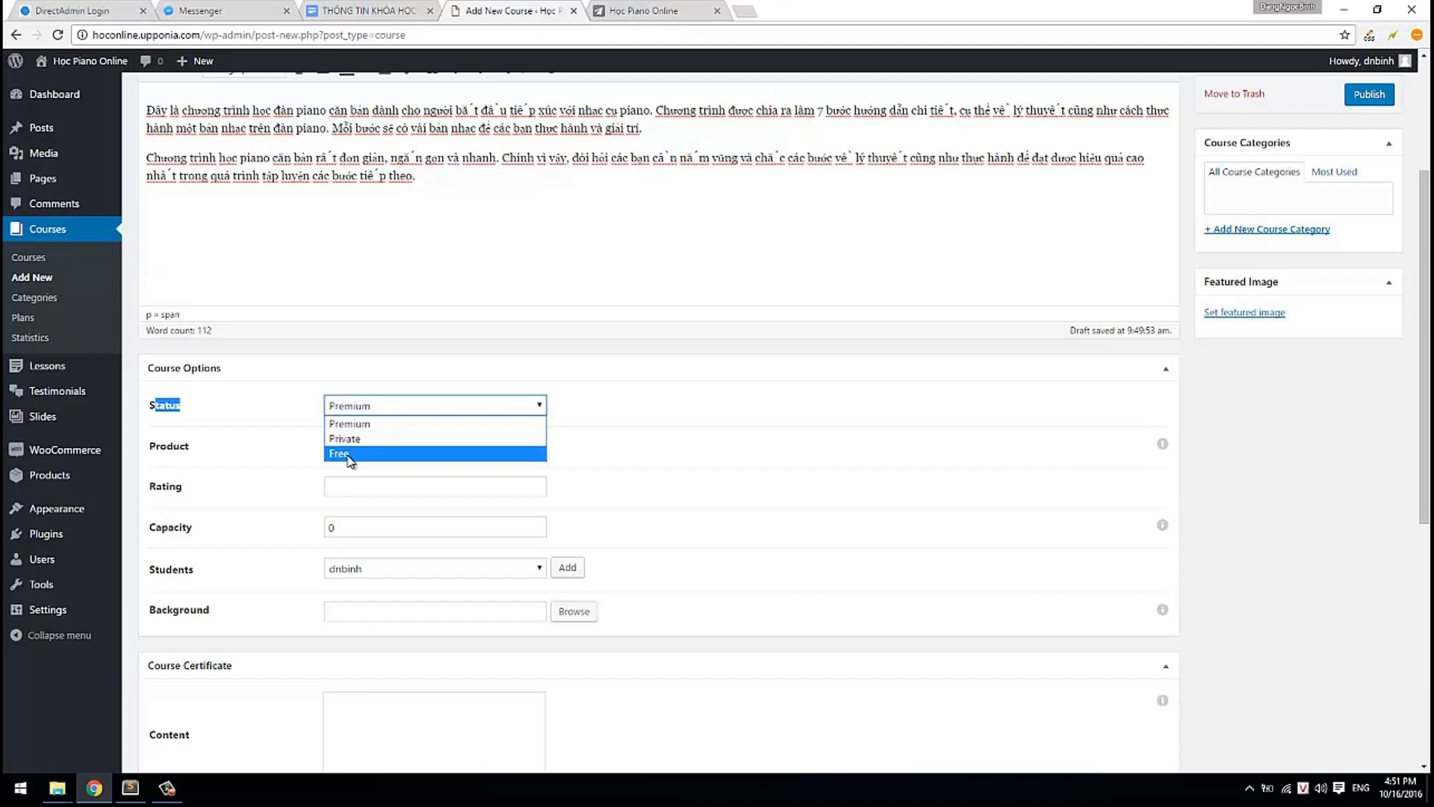
pyautogui.click(676, 453)
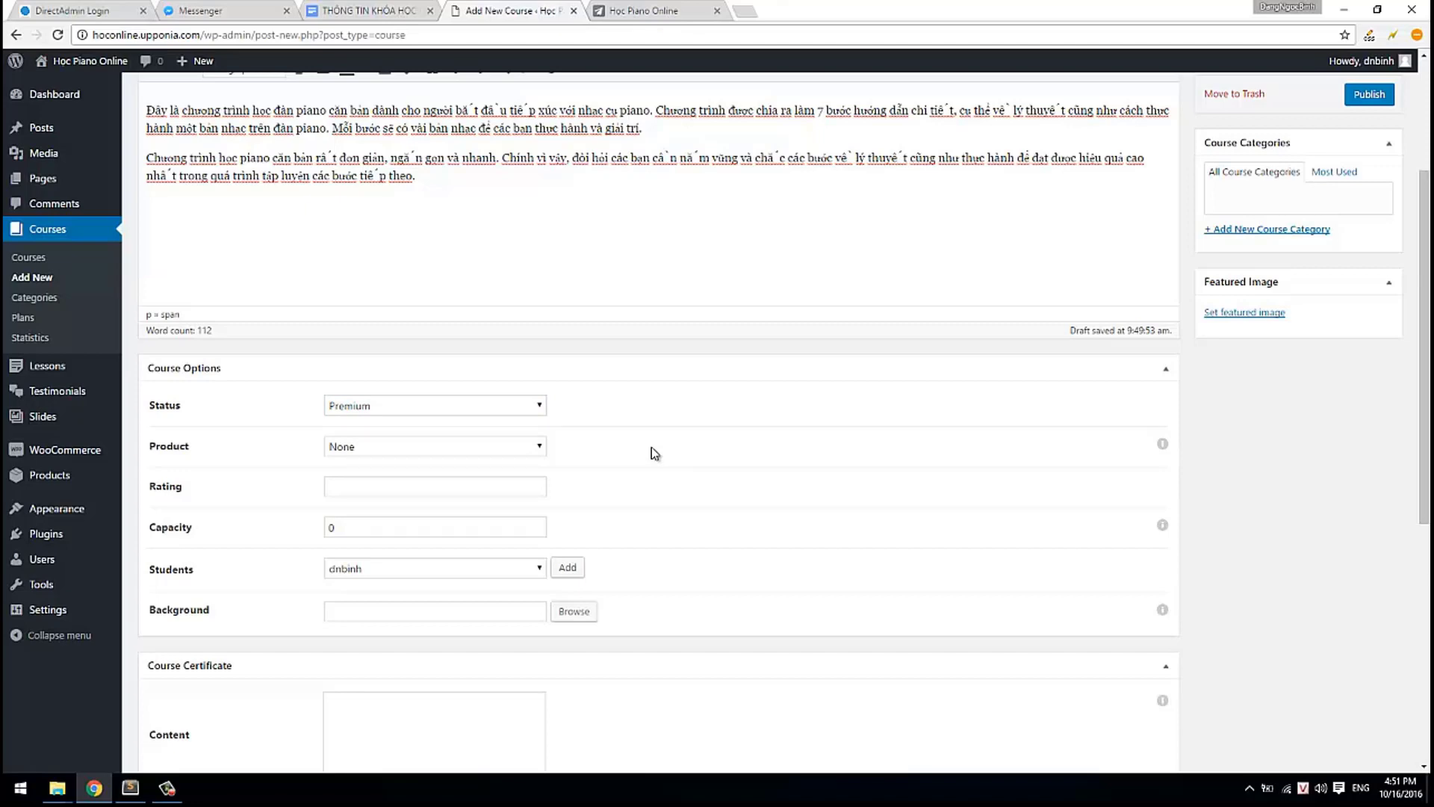
pyautogui.click(464, 407)
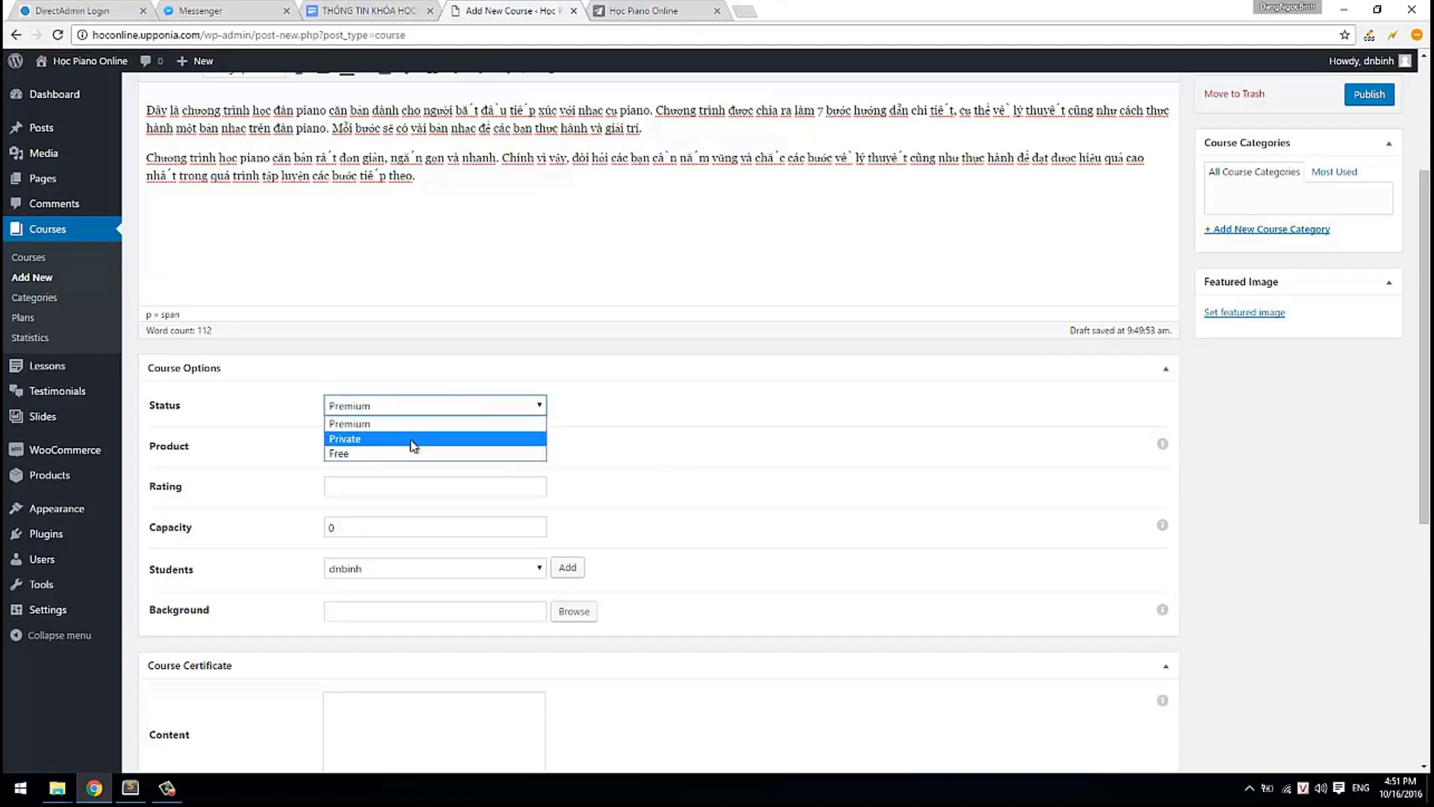
pyautogui.click(365, 425)
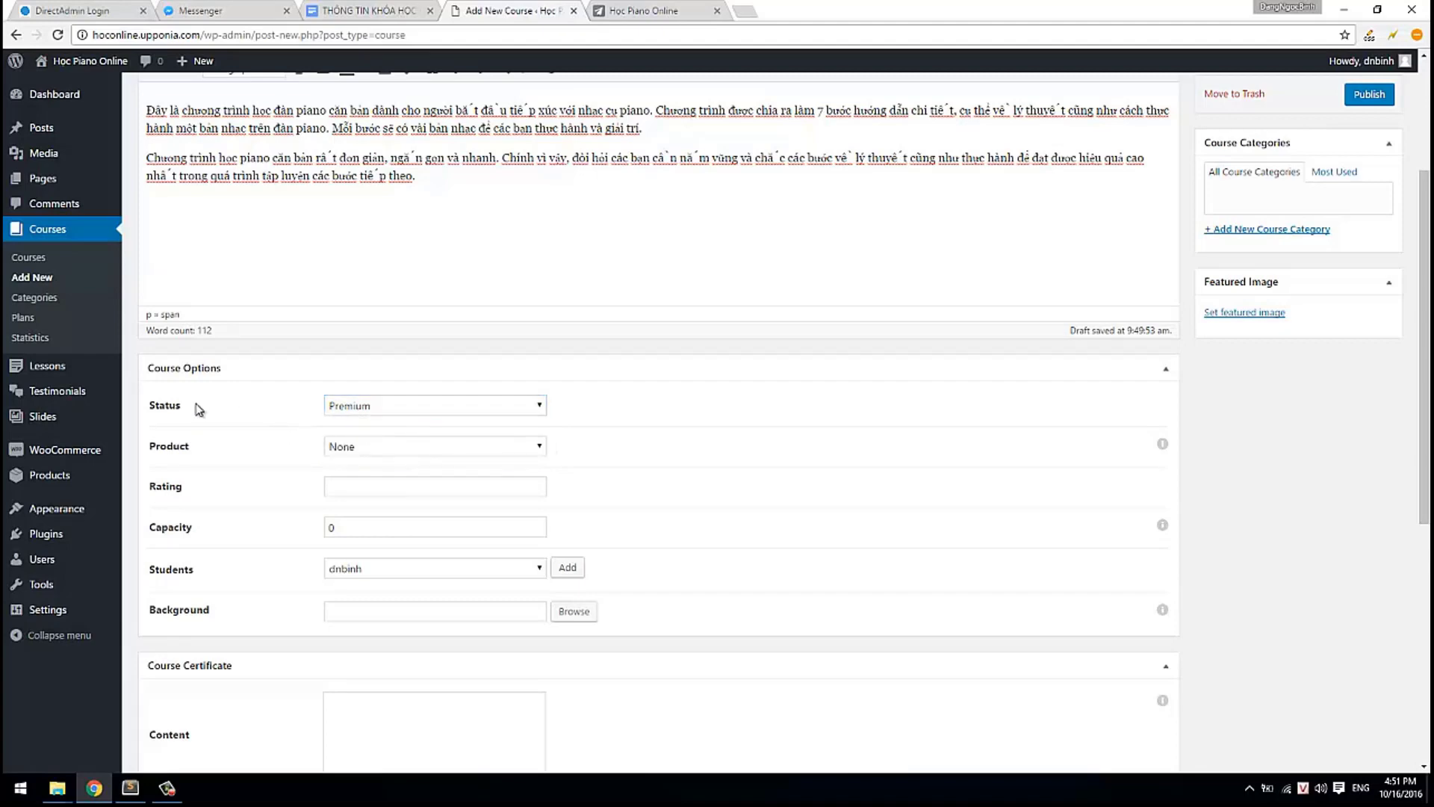
# - Check which products can be linked to the course and choose None
pyautogui.moveTo(158, 405); pyautogui.dragTo(207, 445)
pyautogui.click(357, 451)
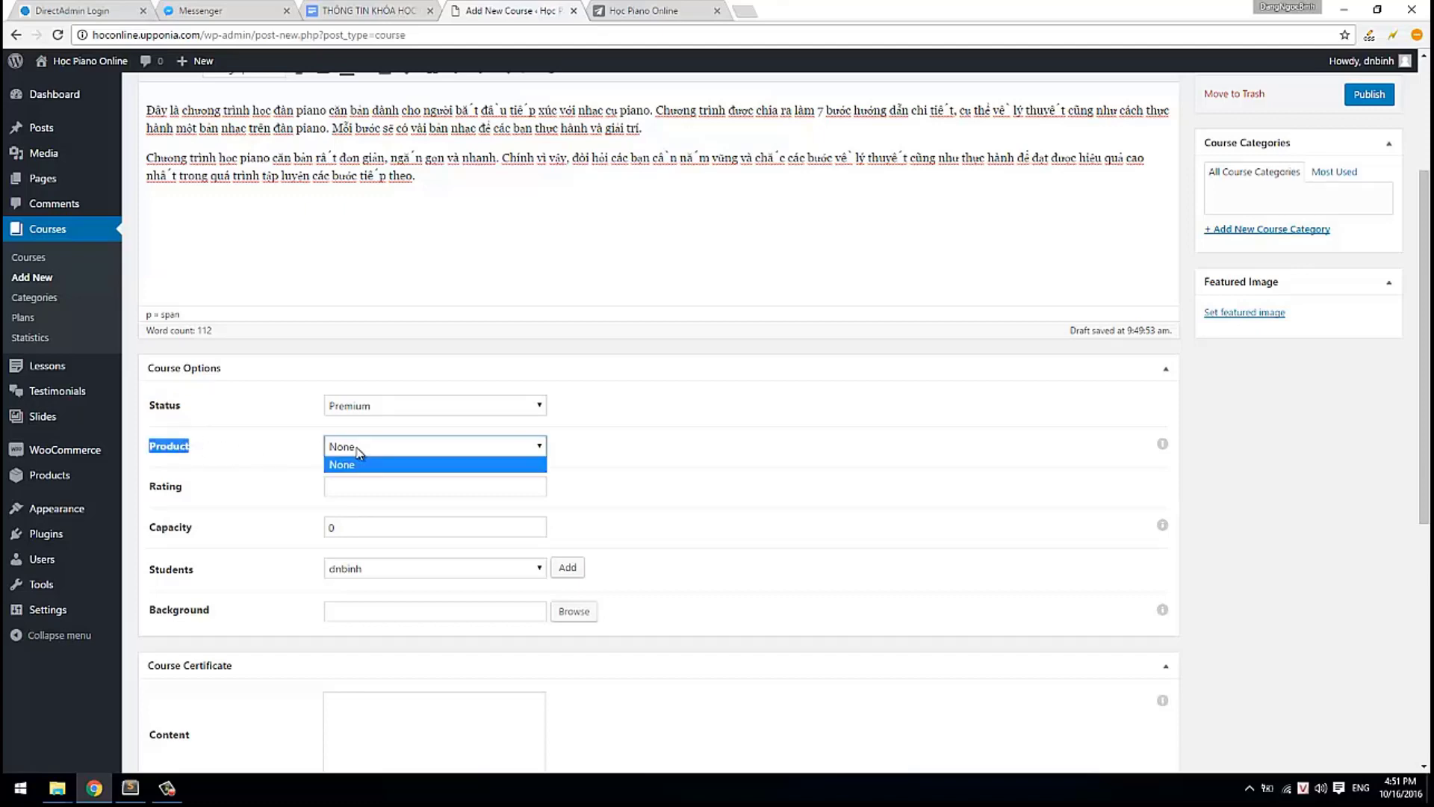
pyautogui.click(342, 464)
pyautogui.click(256, 454)
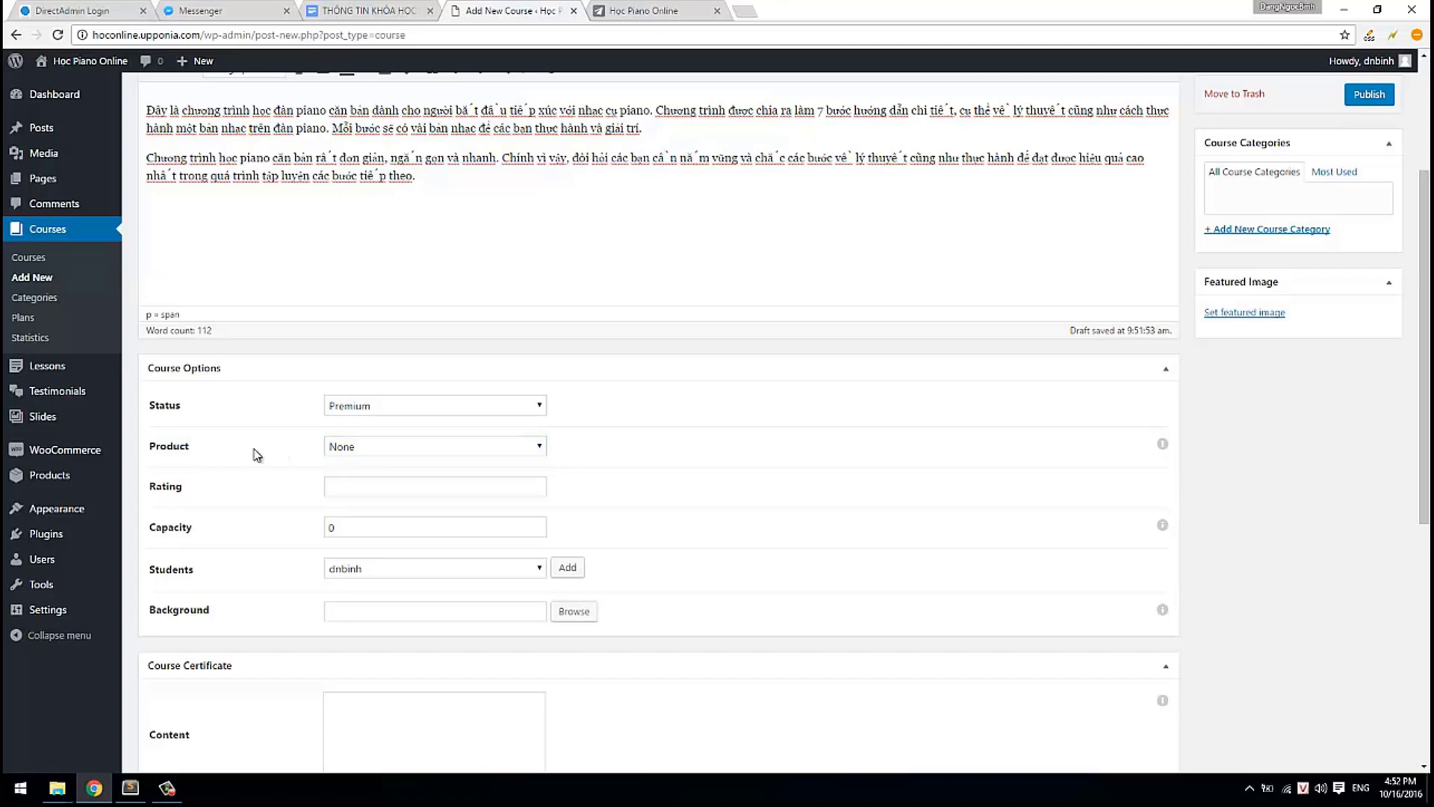
pyautogui.moveTo(108, 482)
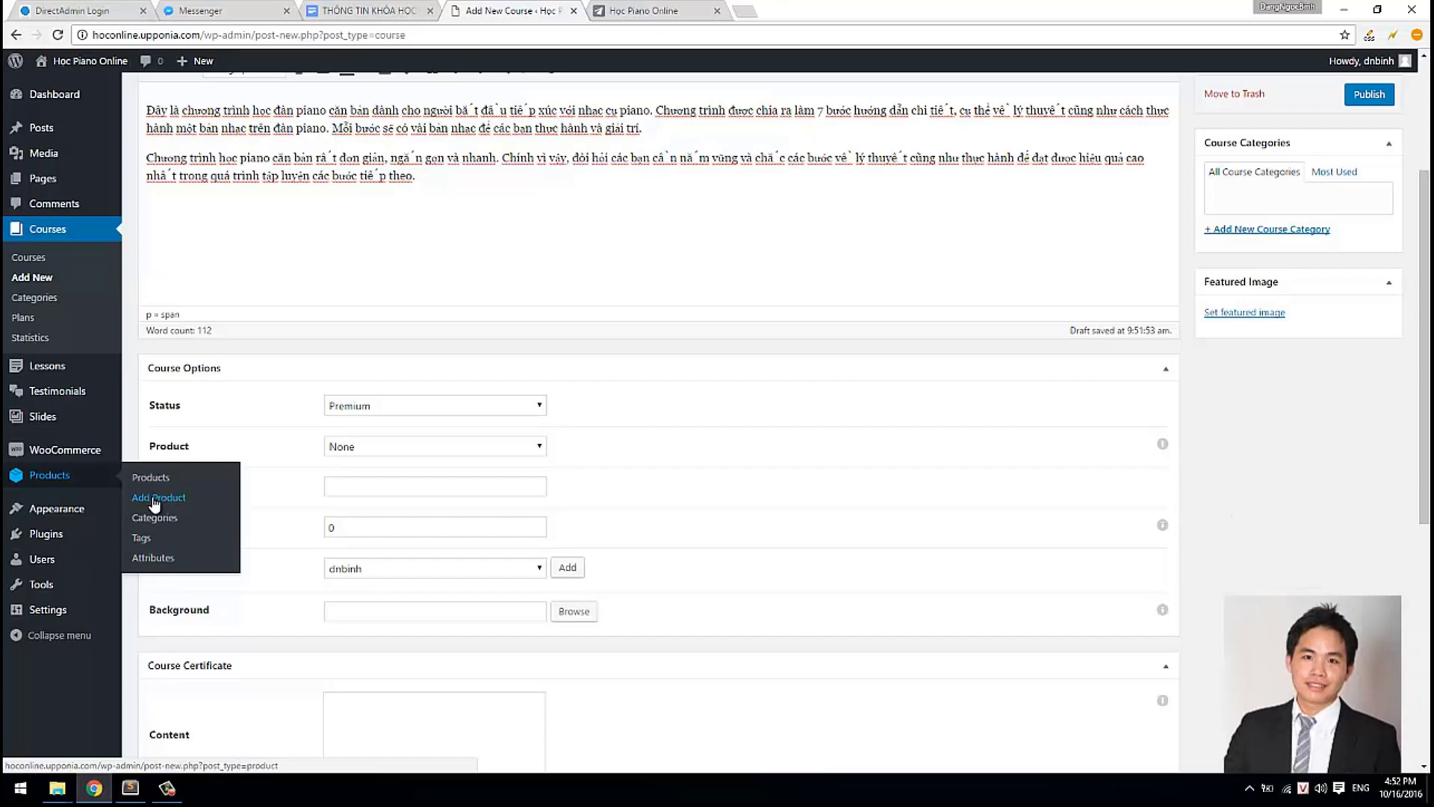
pyautogui.click(471, 446)
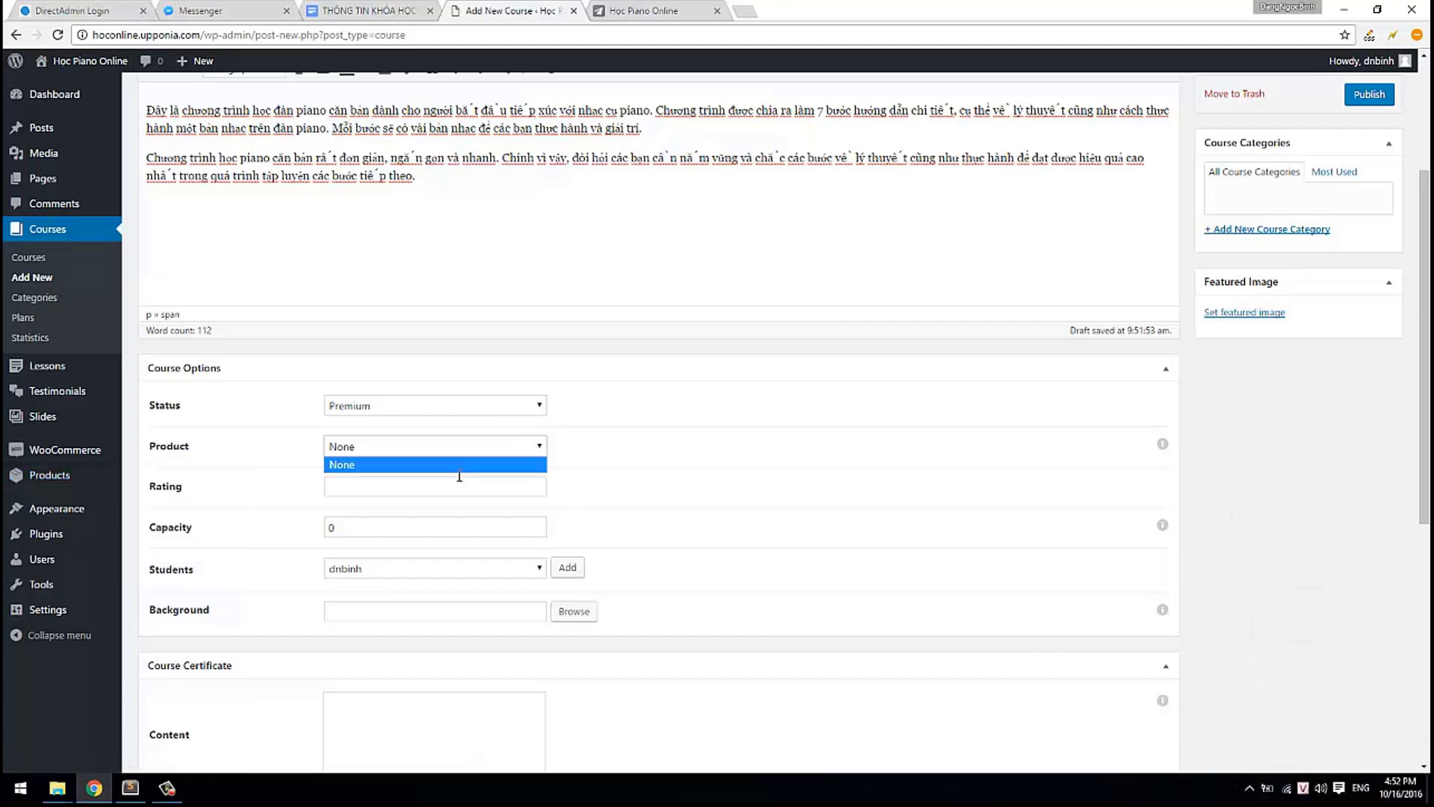
pyautogui.click(371, 464)
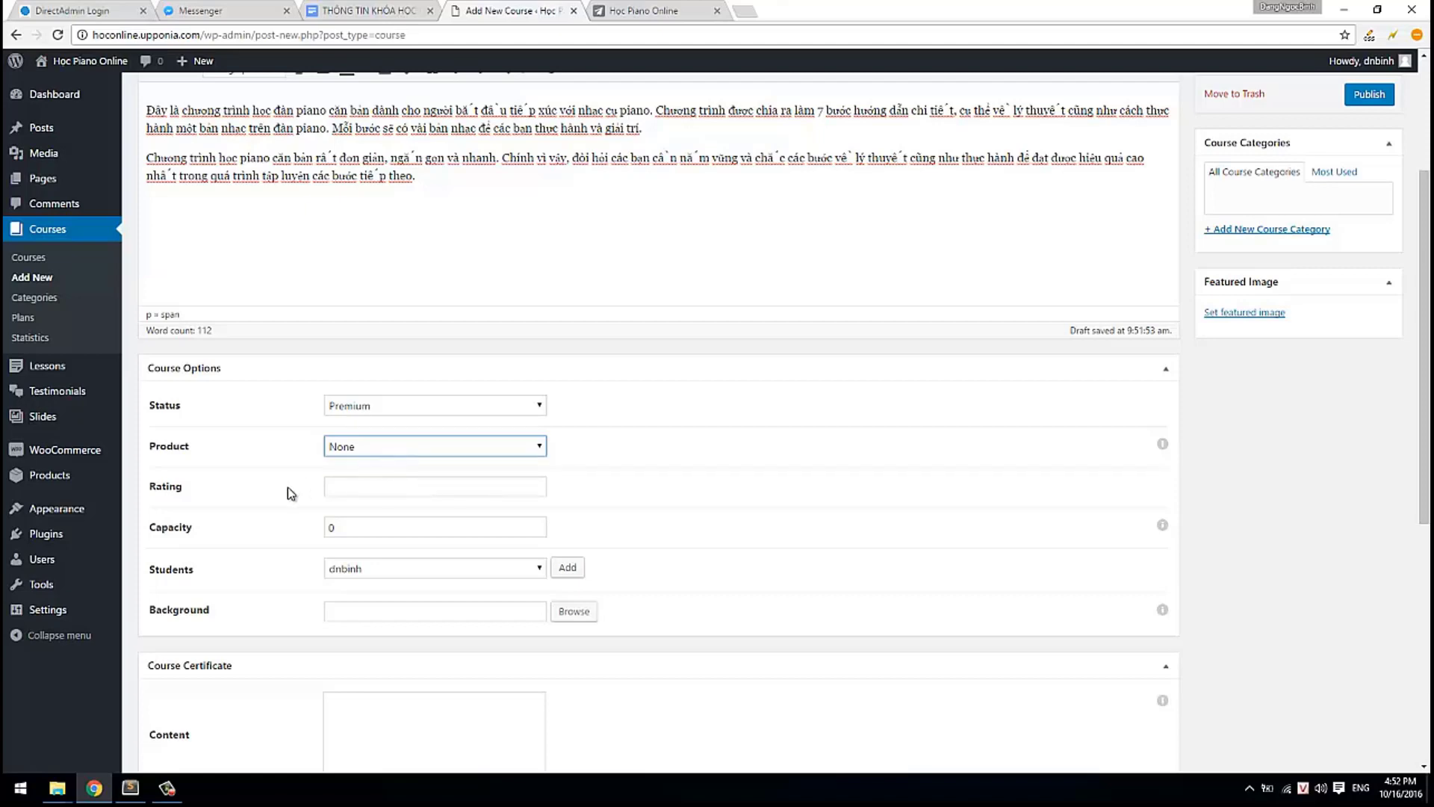
# - Set the course rating to 4 in the course options
pyautogui.click(341, 488)
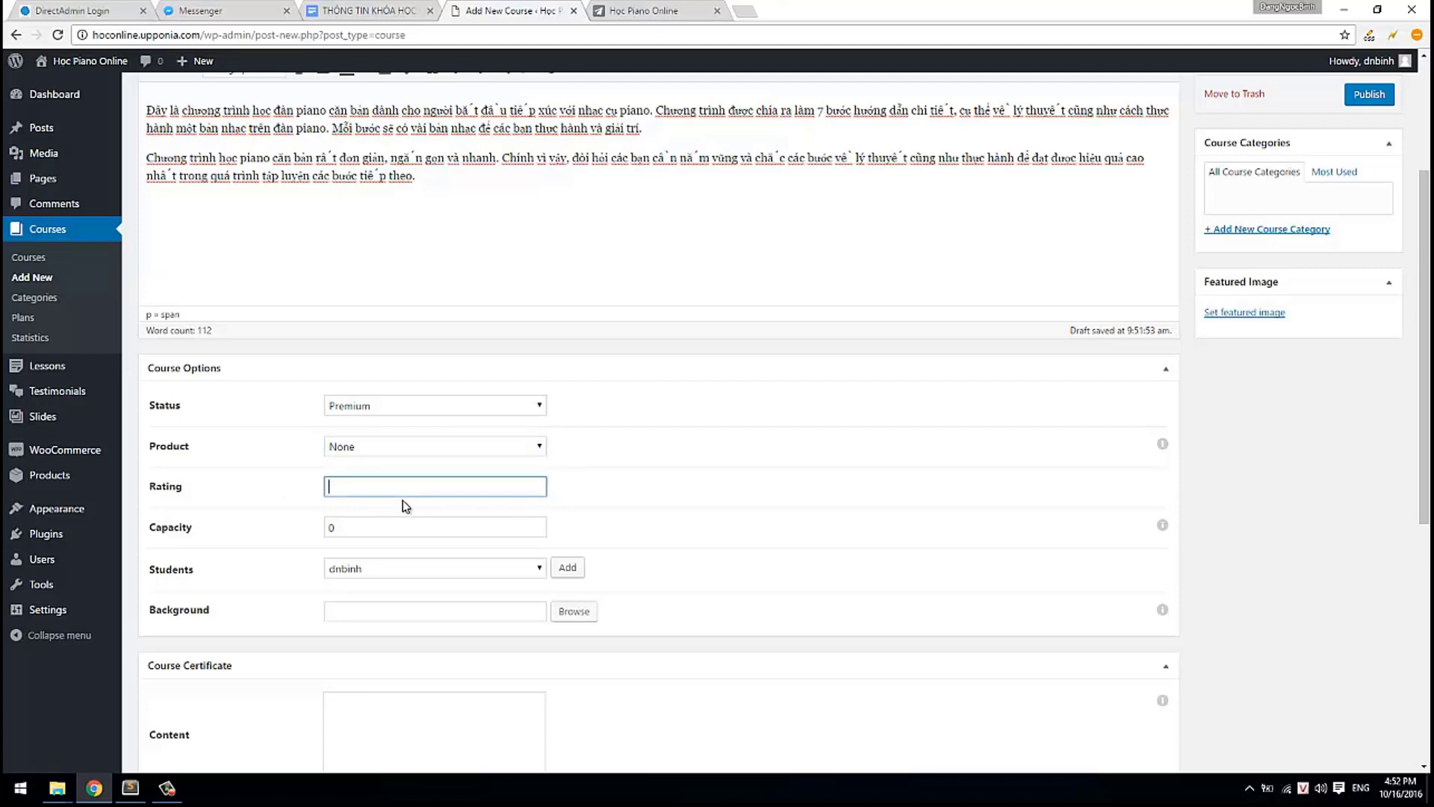
pyautogui.write('4')
pyautogui.click(330, 529)
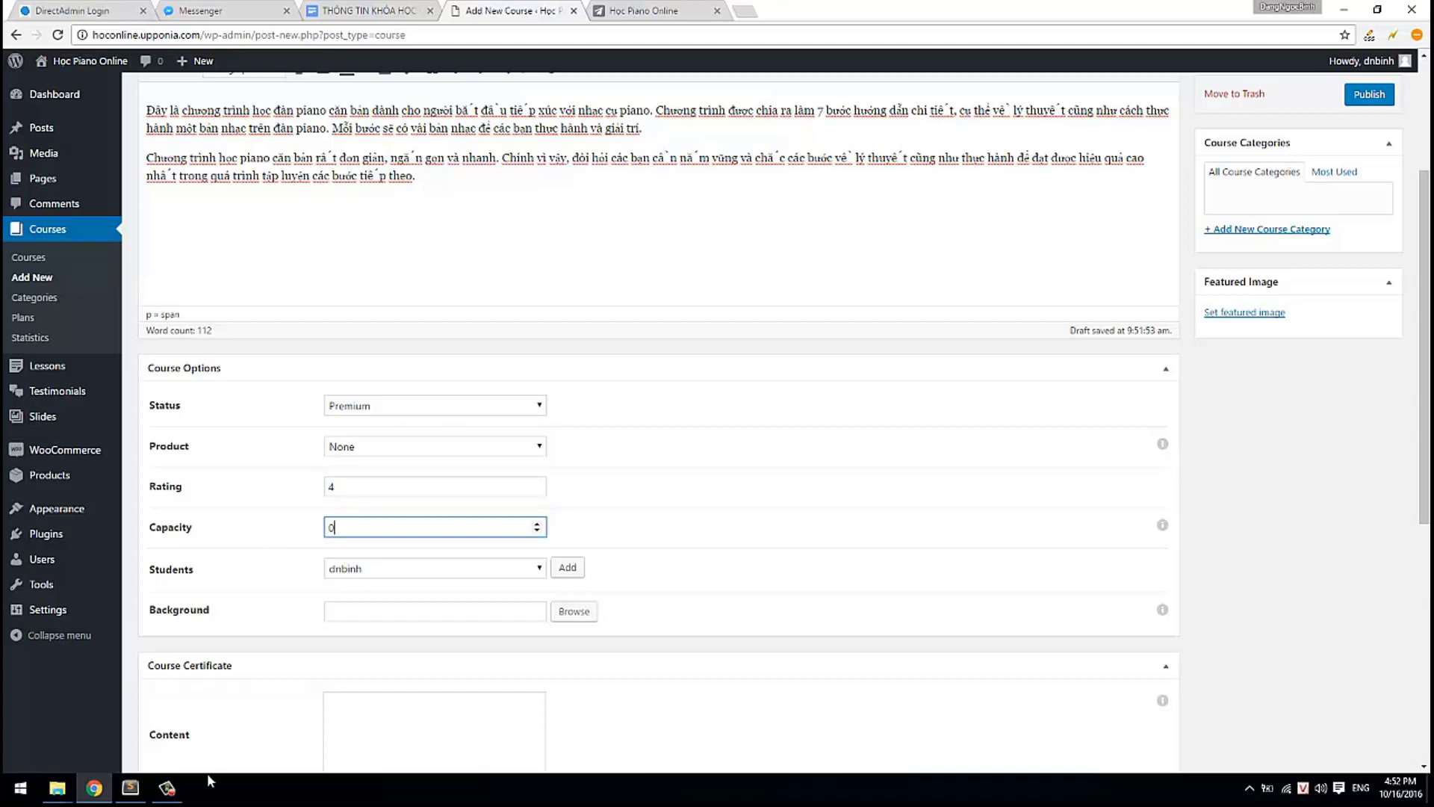
pyautogui.moveTo(177, 788)
pyautogui.moveTo(154, 572); pyautogui.dragTo(197, 571)
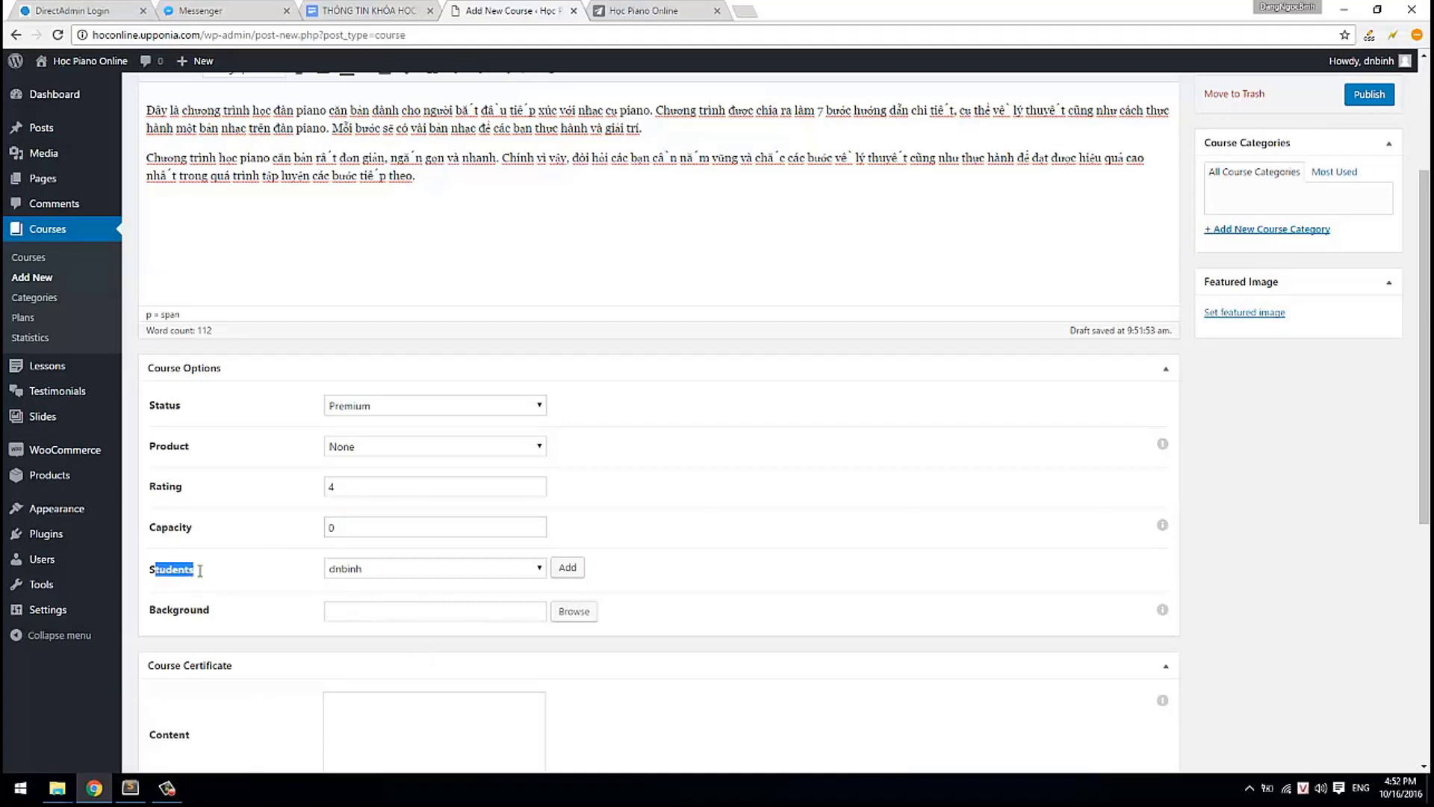
pyautogui.click(410, 576)
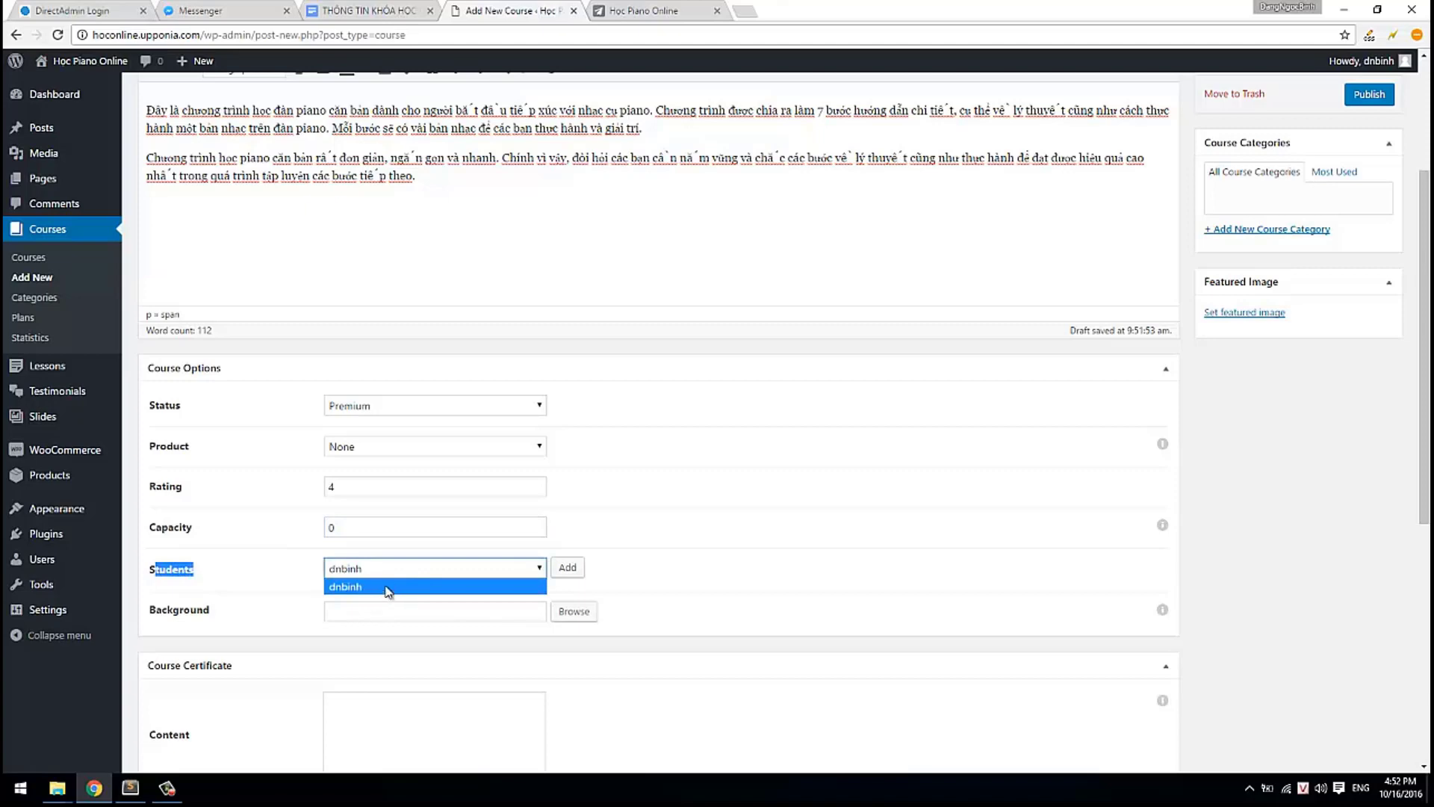
pyautogui.click(280, 585)
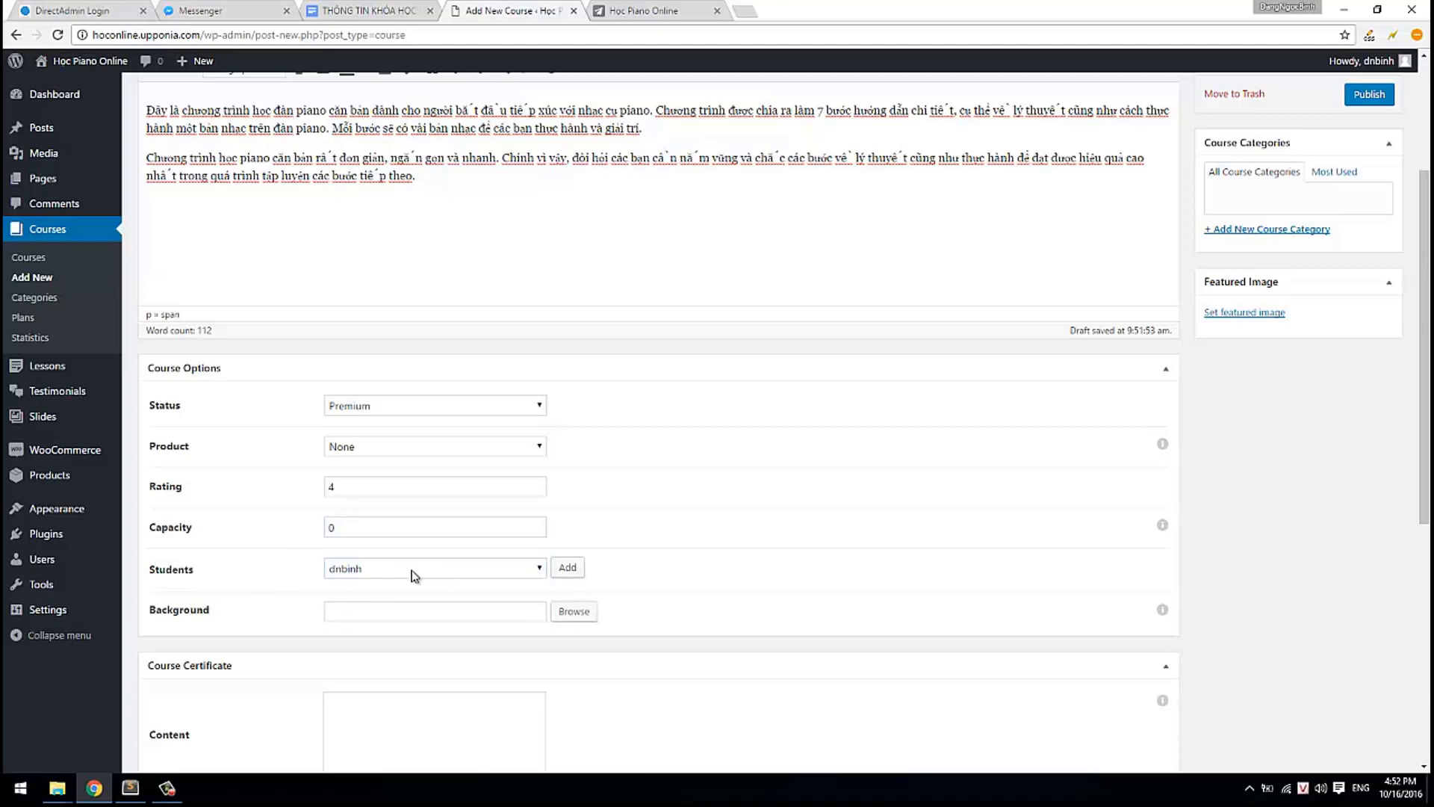
pyautogui.click(167, 788)
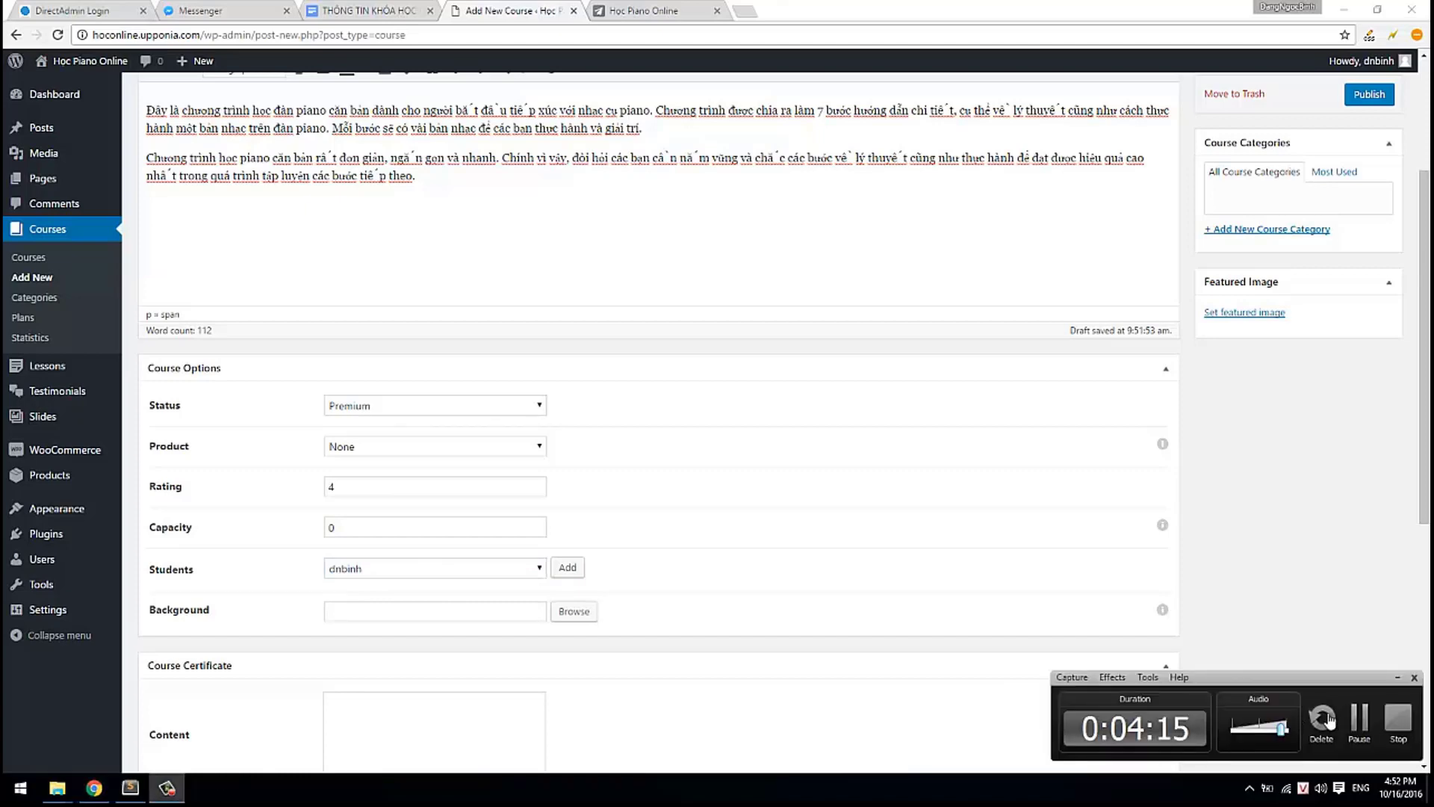
pyautogui.click(1362, 723)
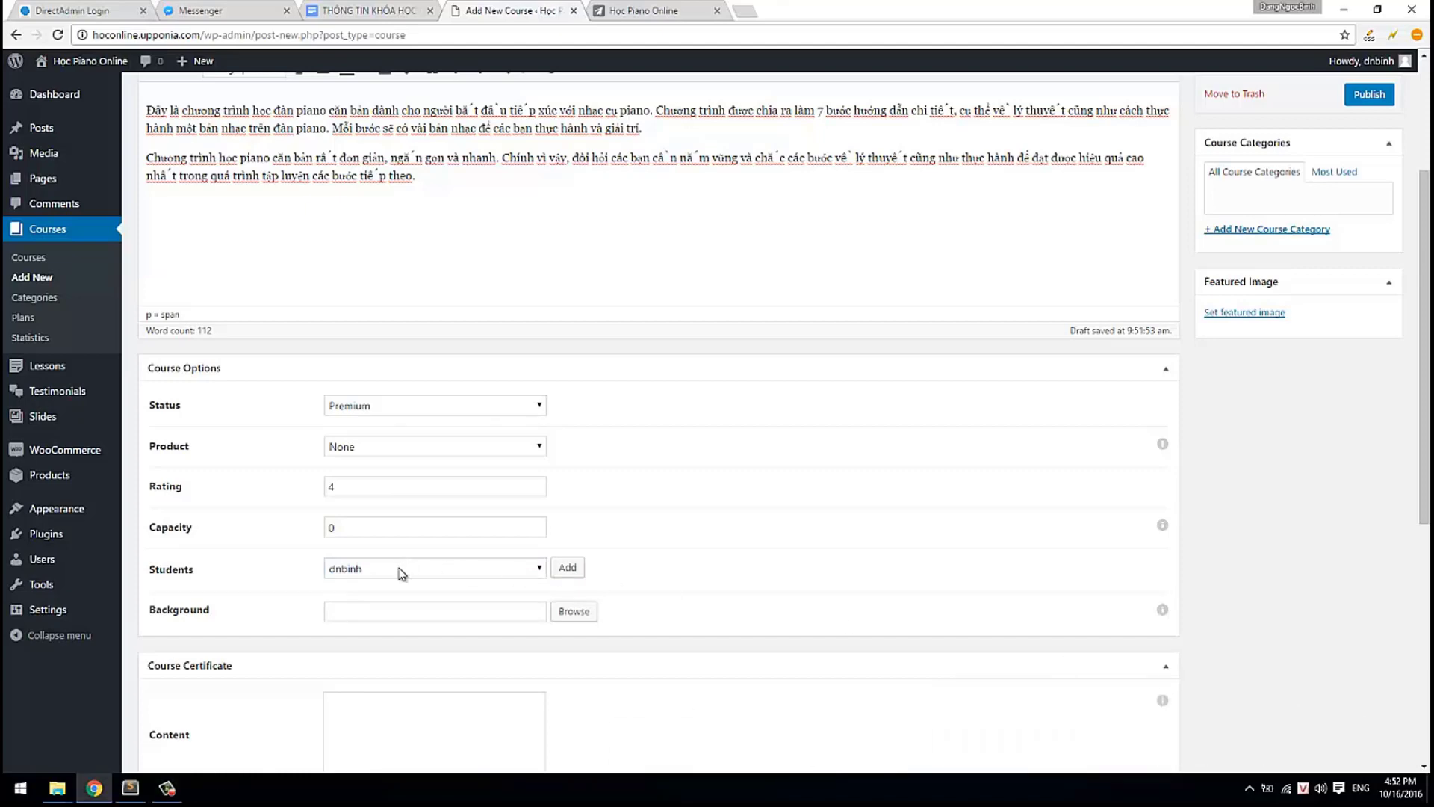
pyautogui.click(356, 611)
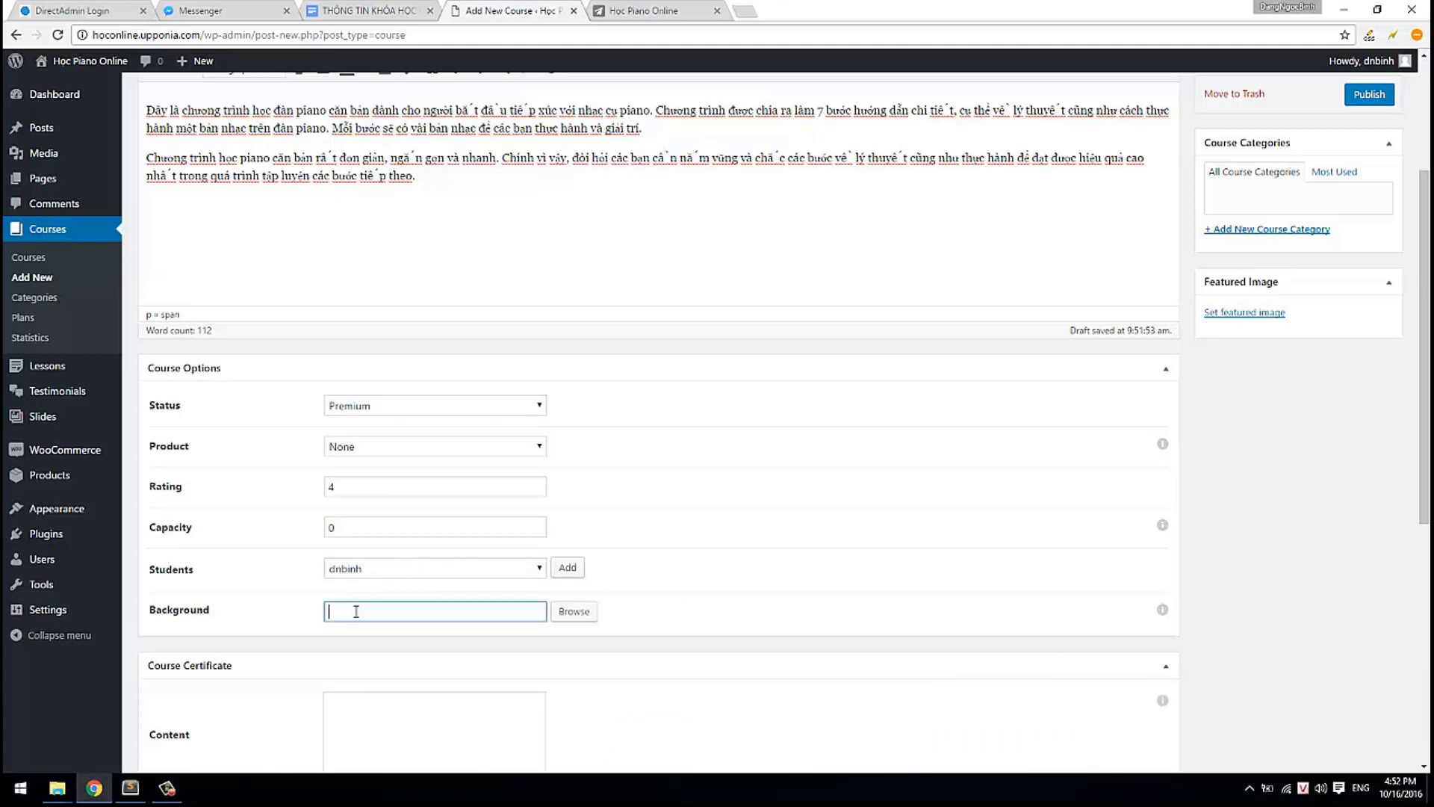
# - View the site's front page to examine its header background image, and return to the new course form
pyautogui.click(677, 9)
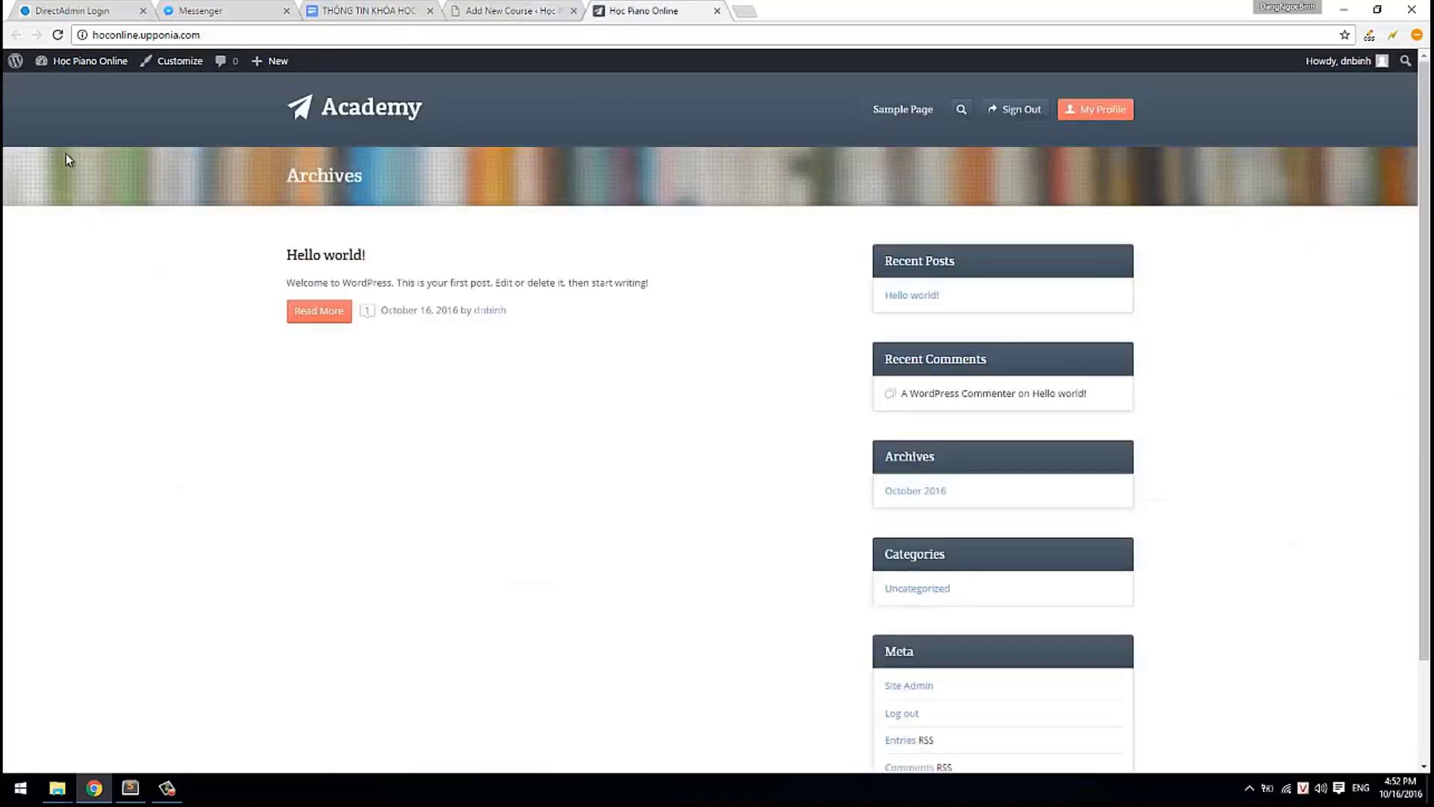
pyautogui.click(520, 6)
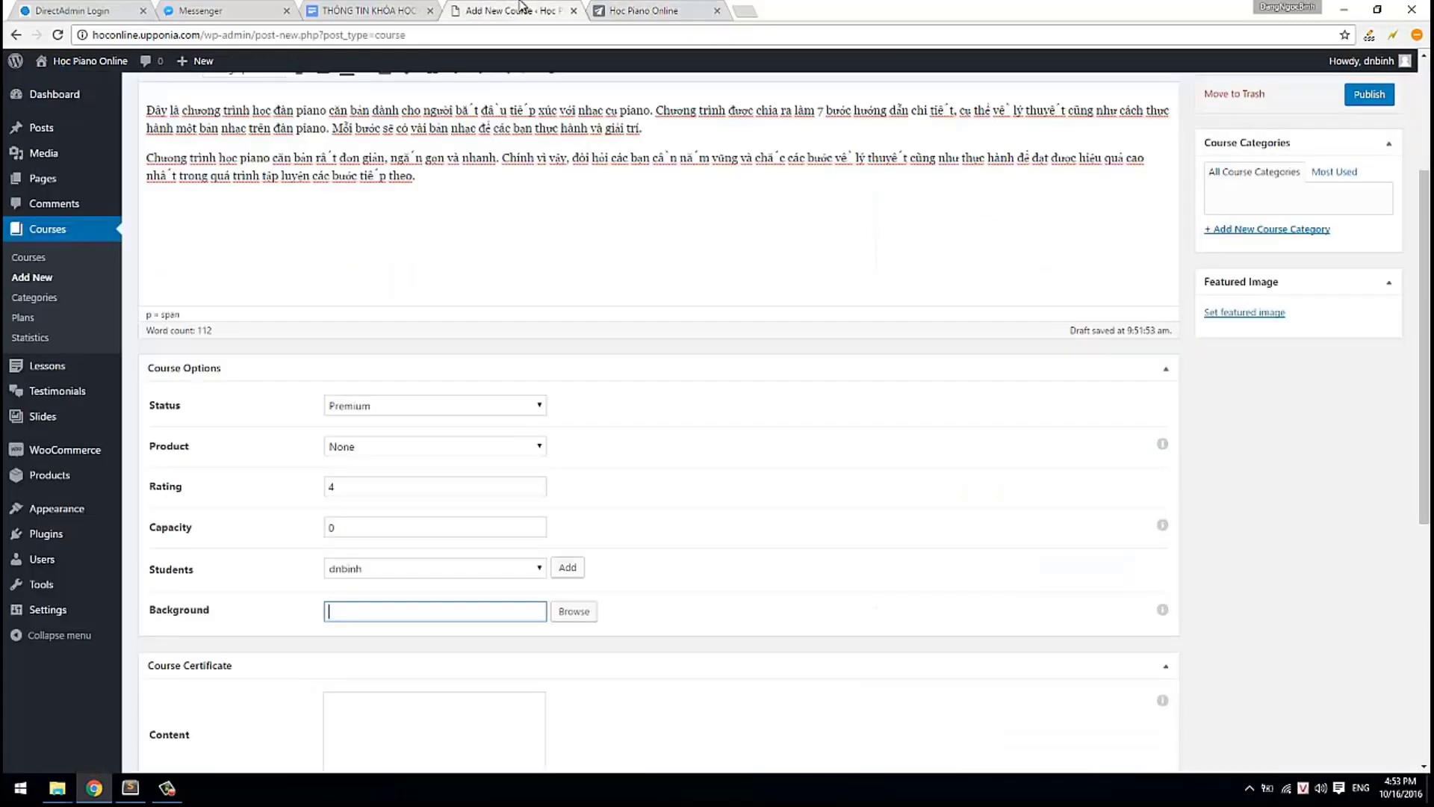
# - Examine the Course Certificate content and background fields and the Course Sidebar content field
pyautogui.scroll(-4, 584, 359)
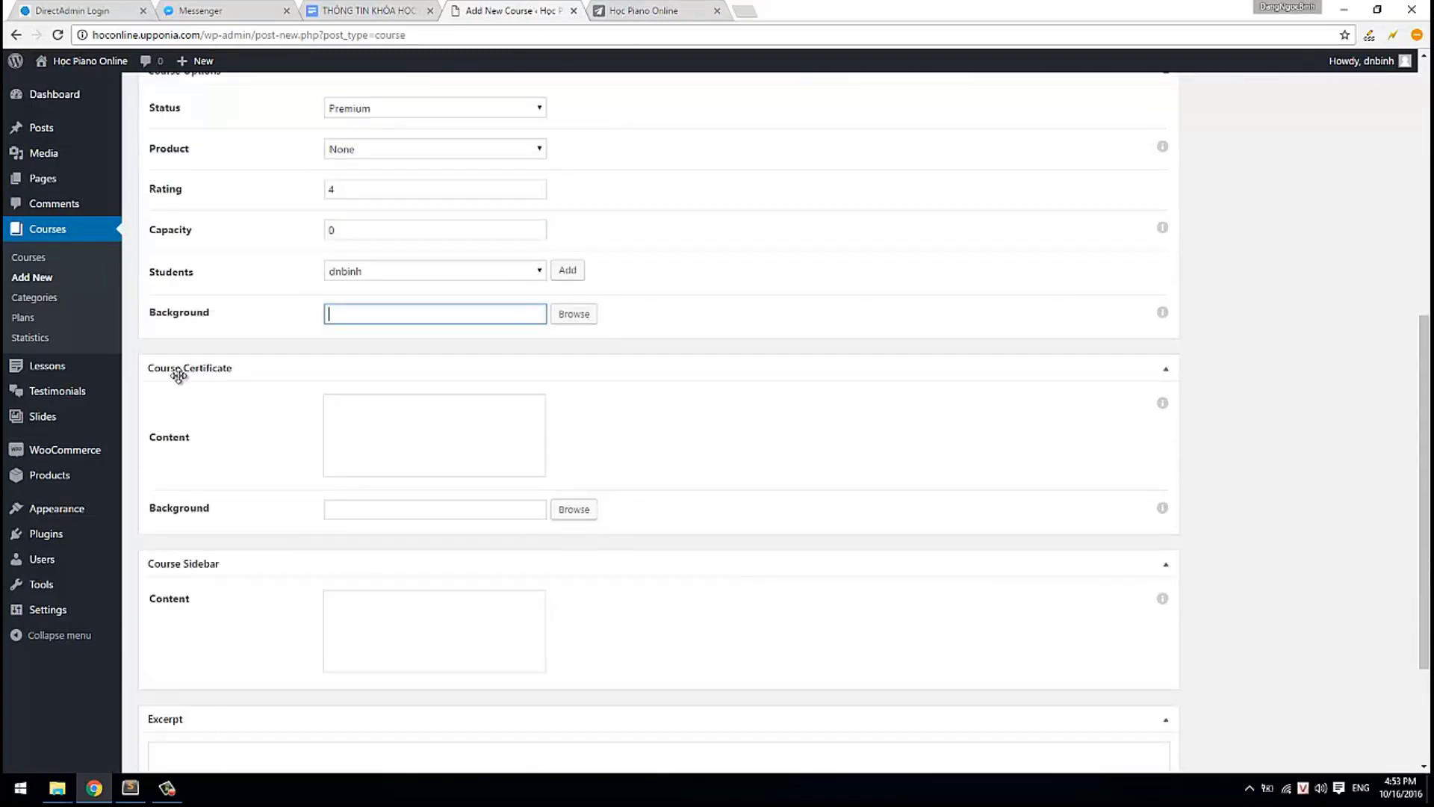
pyautogui.click(411, 435)
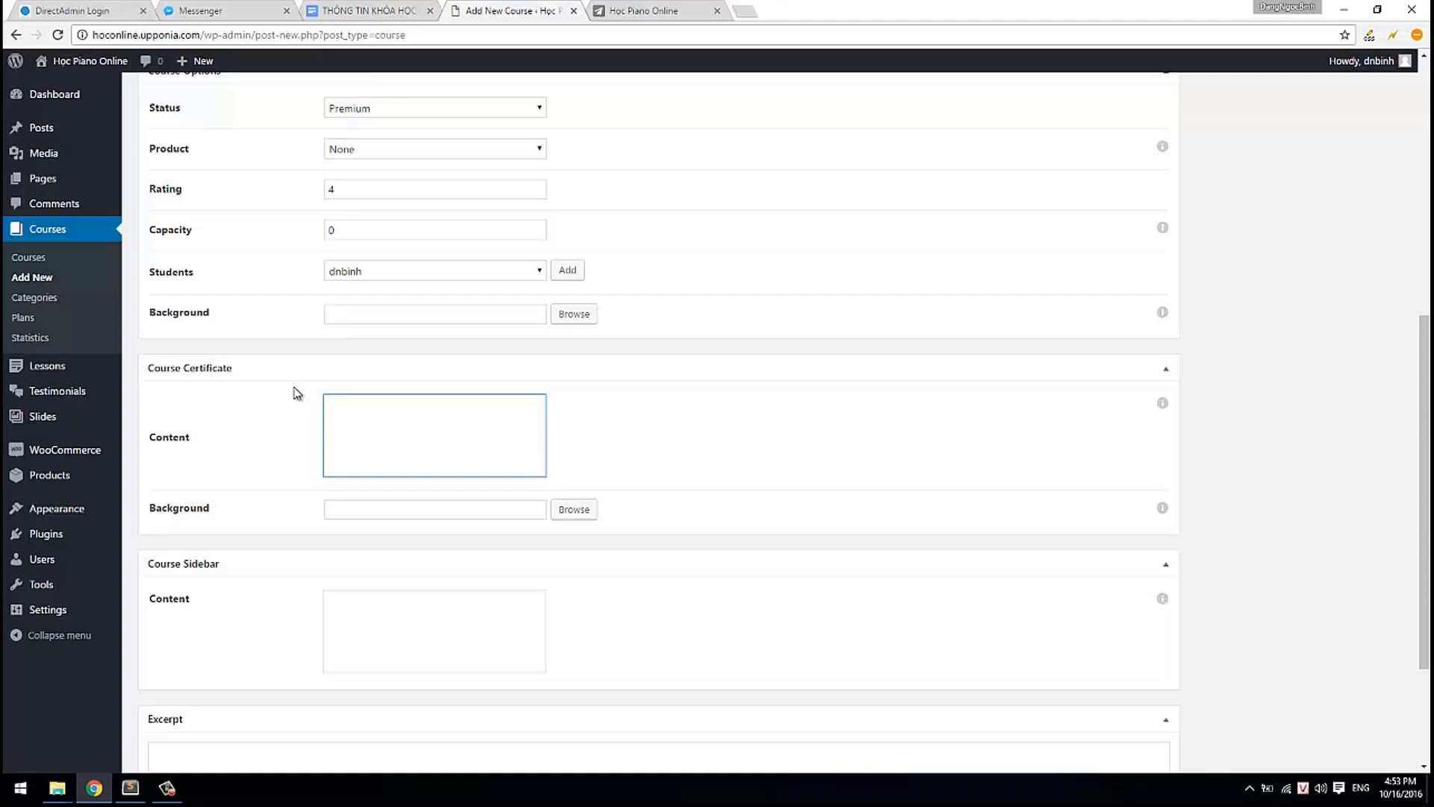
pyautogui.click(390, 503)
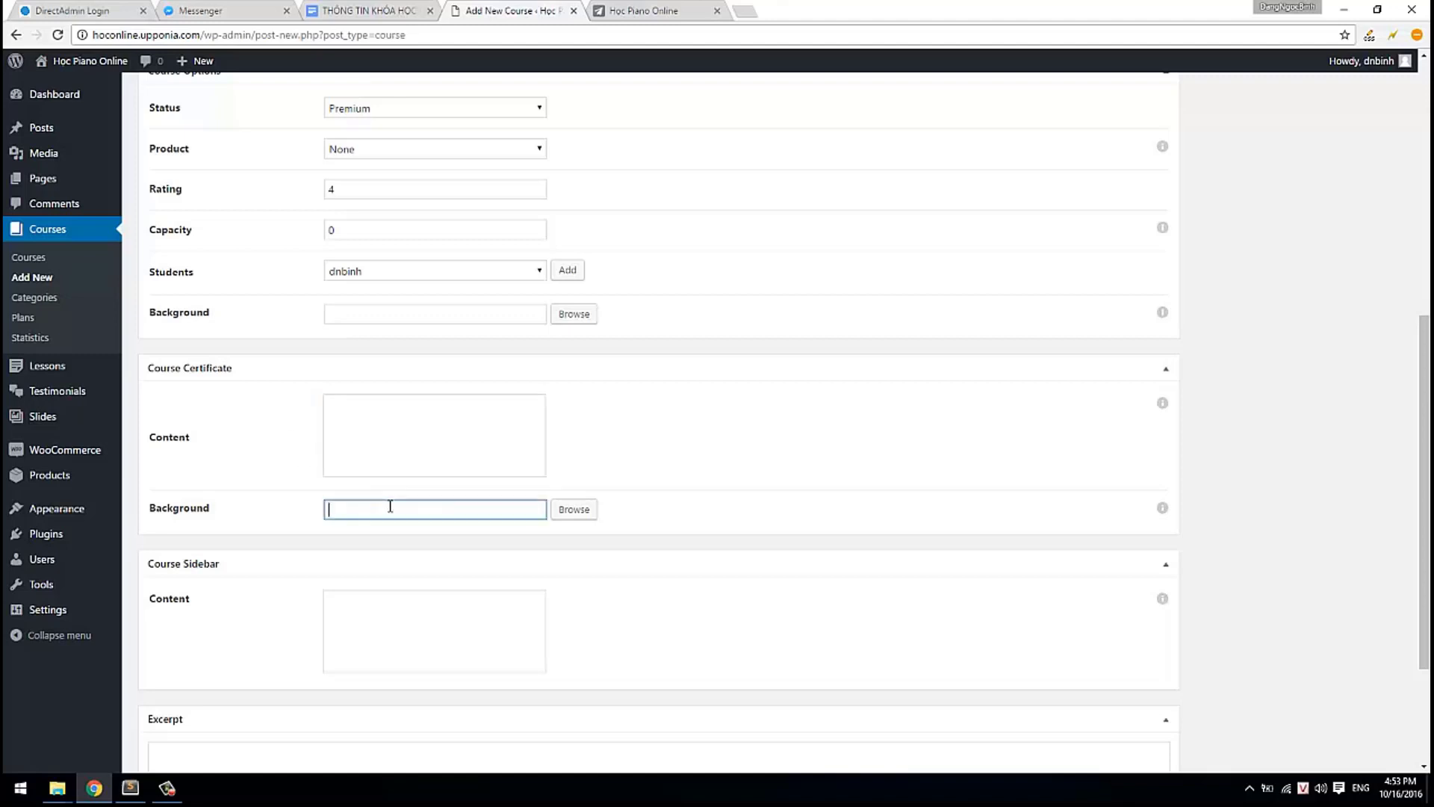
pyautogui.click(384, 427)
pyautogui.click(379, 508)
pyautogui.click(410, 445)
pyautogui.click(390, 500)
pyautogui.click(390, 504)
pyautogui.click(417, 408)
pyautogui.scroll(-3, 403, 553)
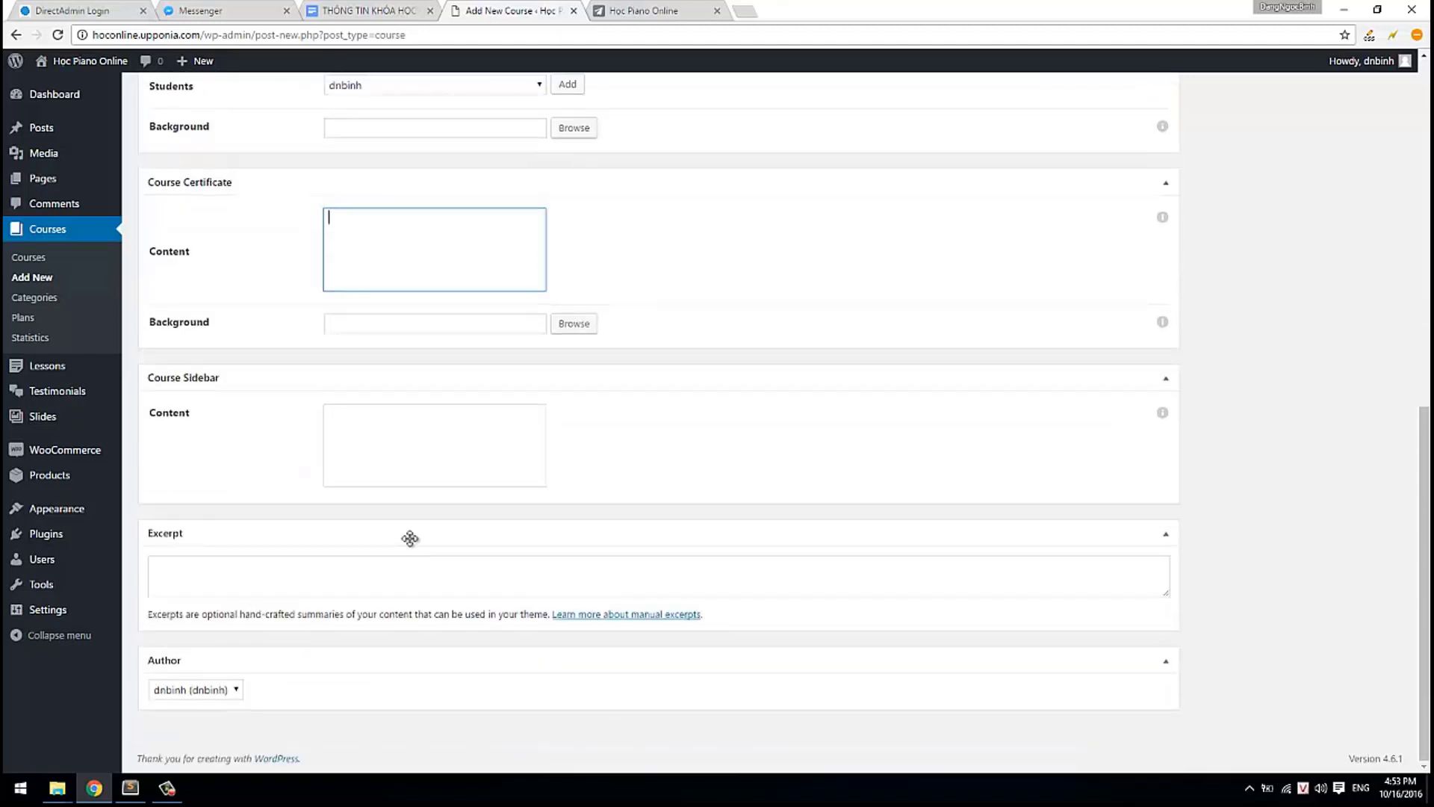
pyautogui.click(407, 446)
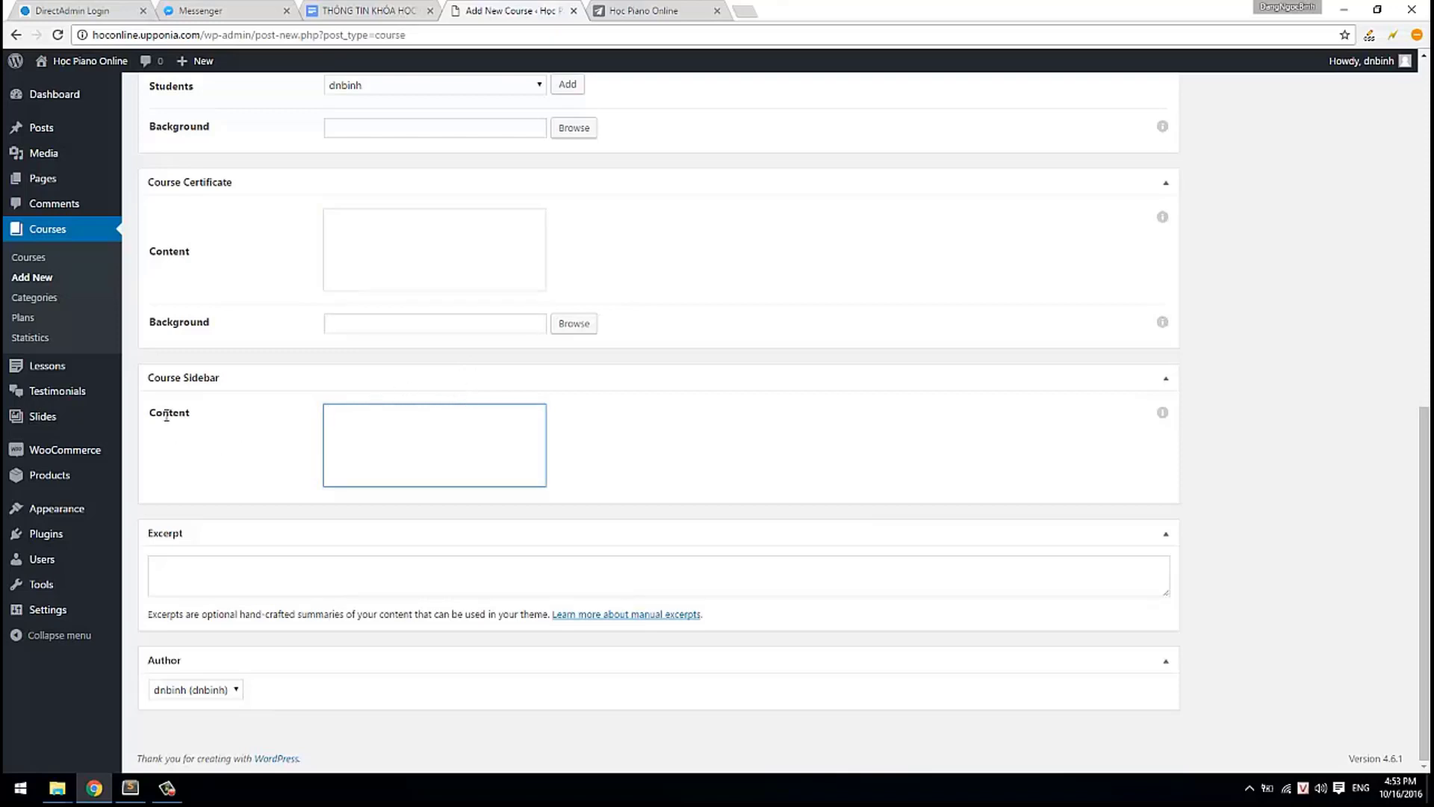
pyautogui.moveTo(159, 378); pyautogui.dragTo(158, 377)
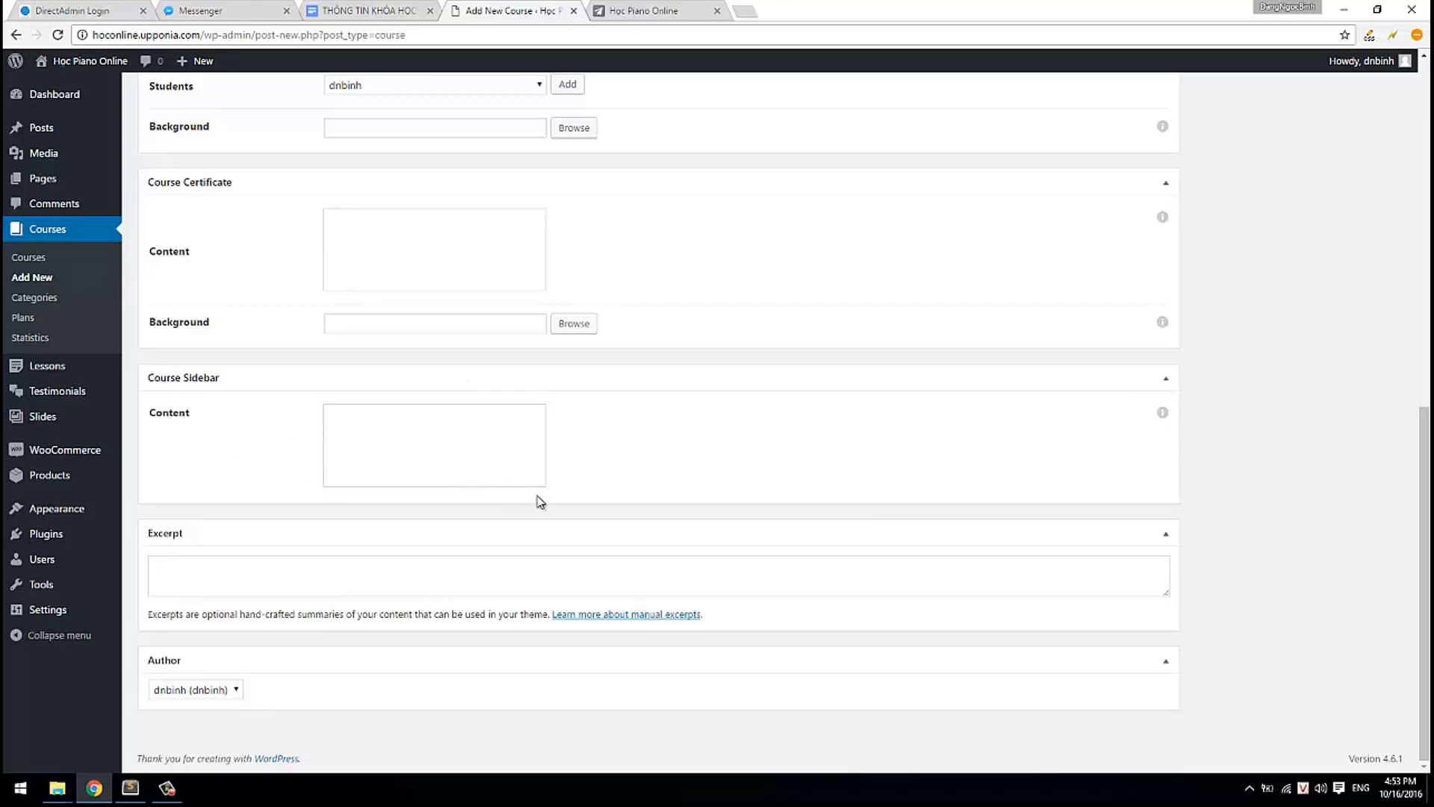
# - Review the course title, the description and the Status, Product and Rating options
pyautogui.scroll(10, 1201, 671)
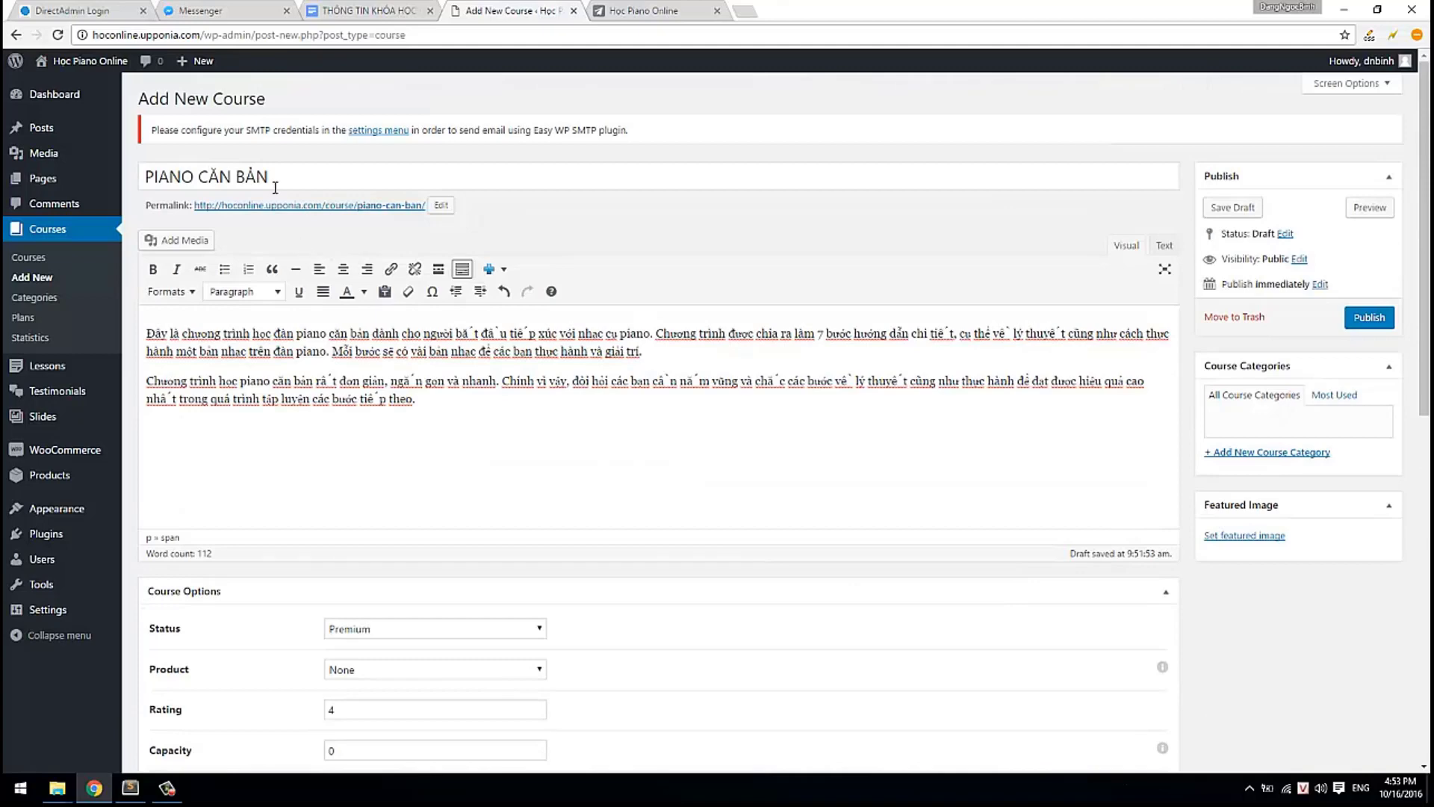
pyautogui.moveTo(282, 176); pyautogui.dragTo(159, 178)
pyautogui.moveTo(416, 380); pyautogui.dragTo(251, 333)
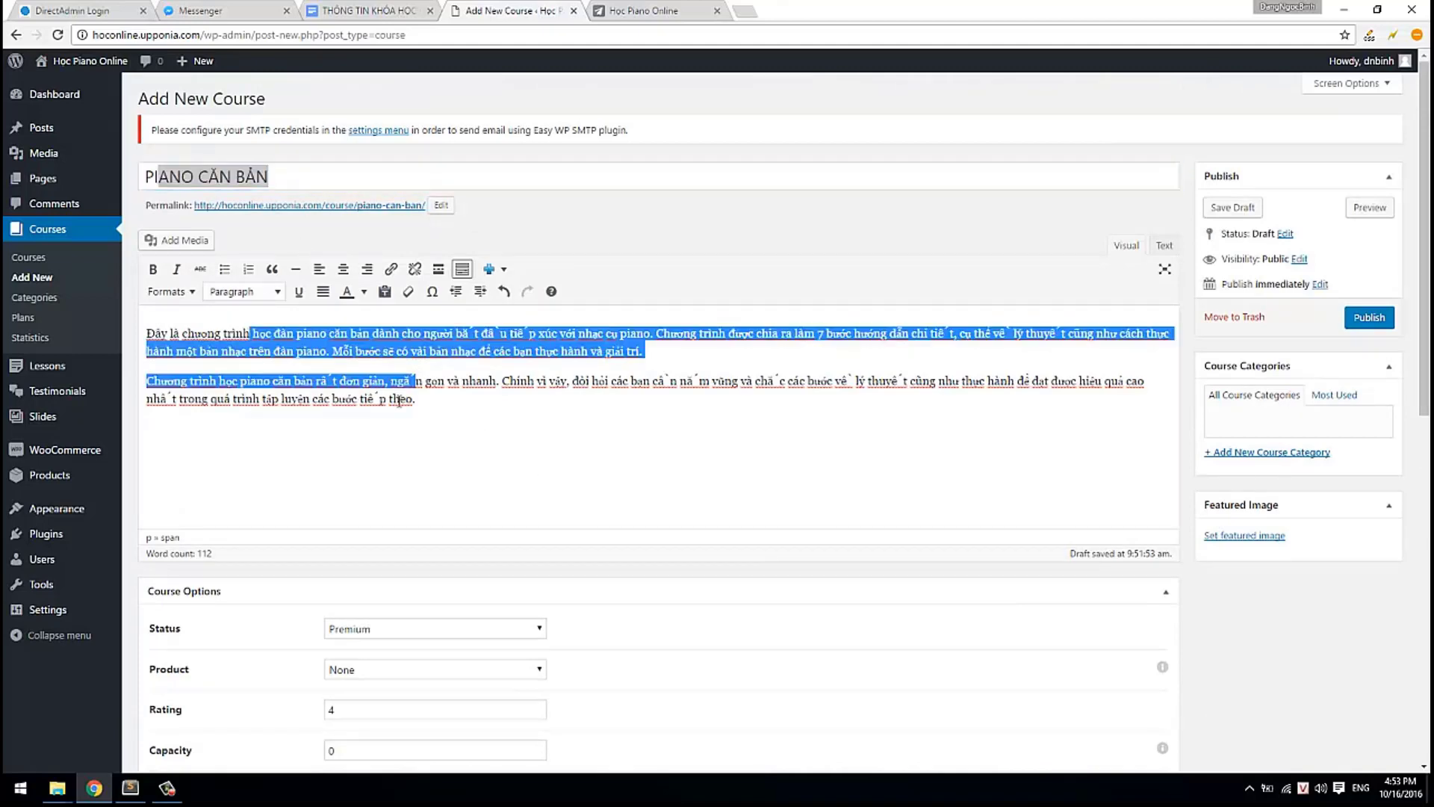
pyautogui.scroll(-2, 508, 512)
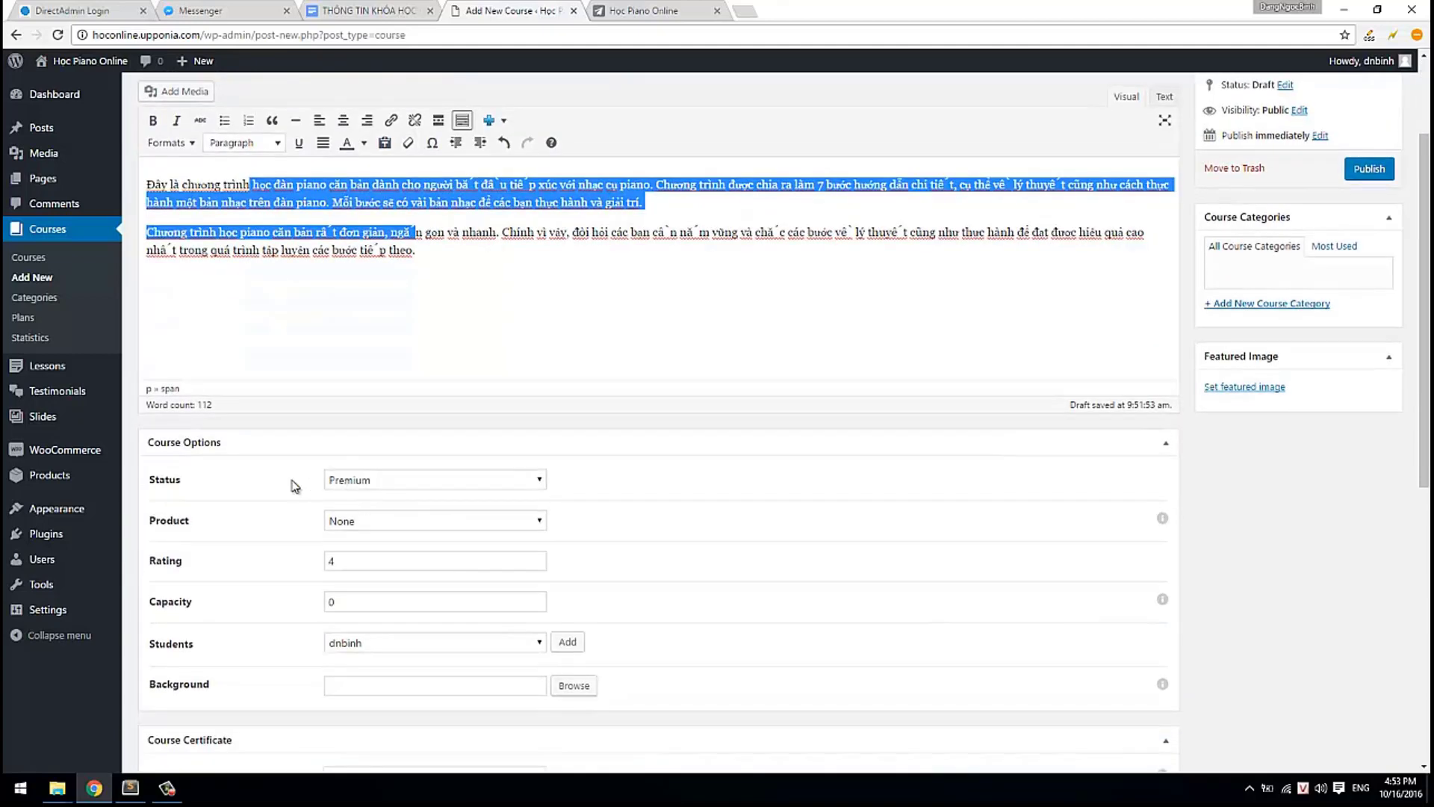
pyautogui.moveTo(181, 480); pyautogui.dragTo(157, 472)
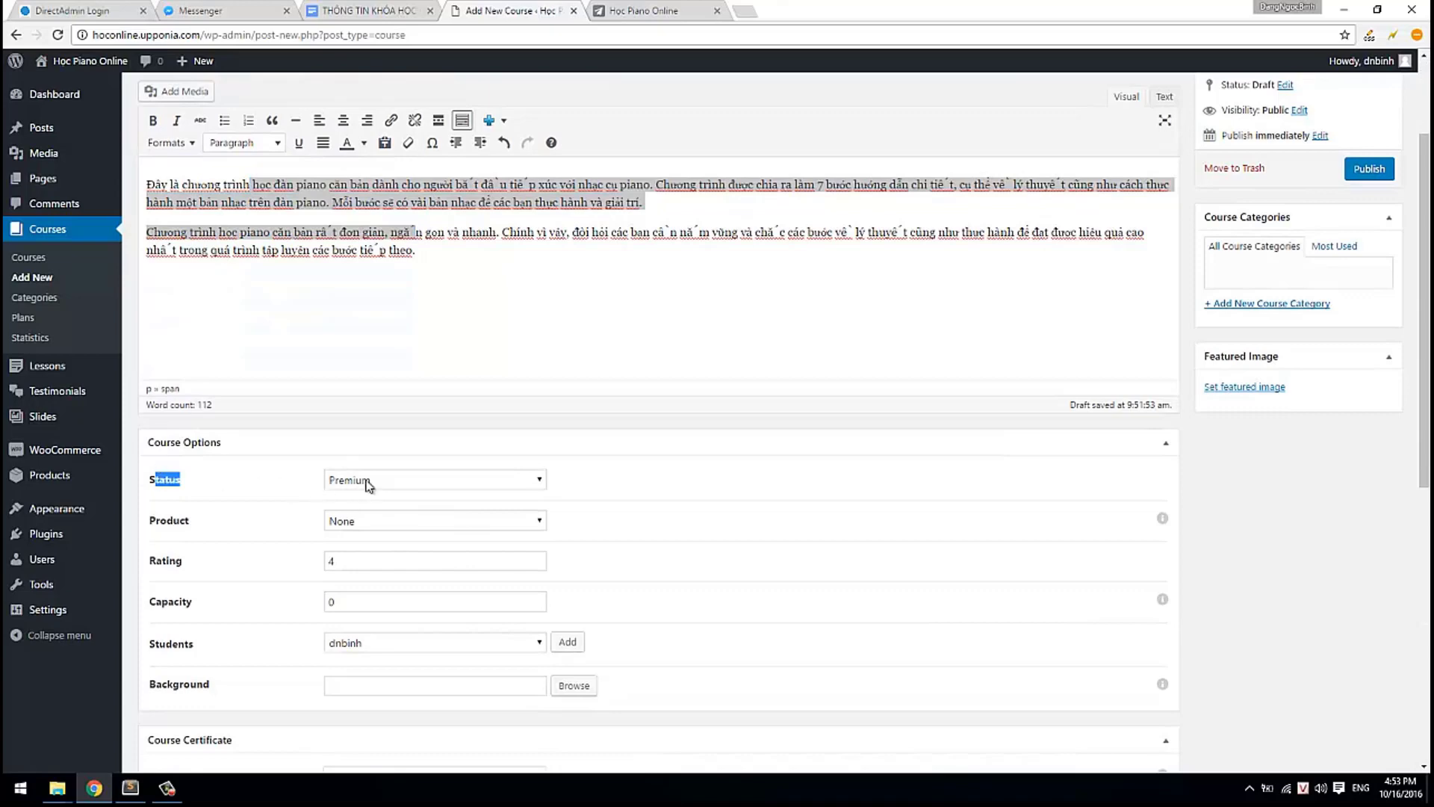
pyautogui.tripleClick(189, 560)
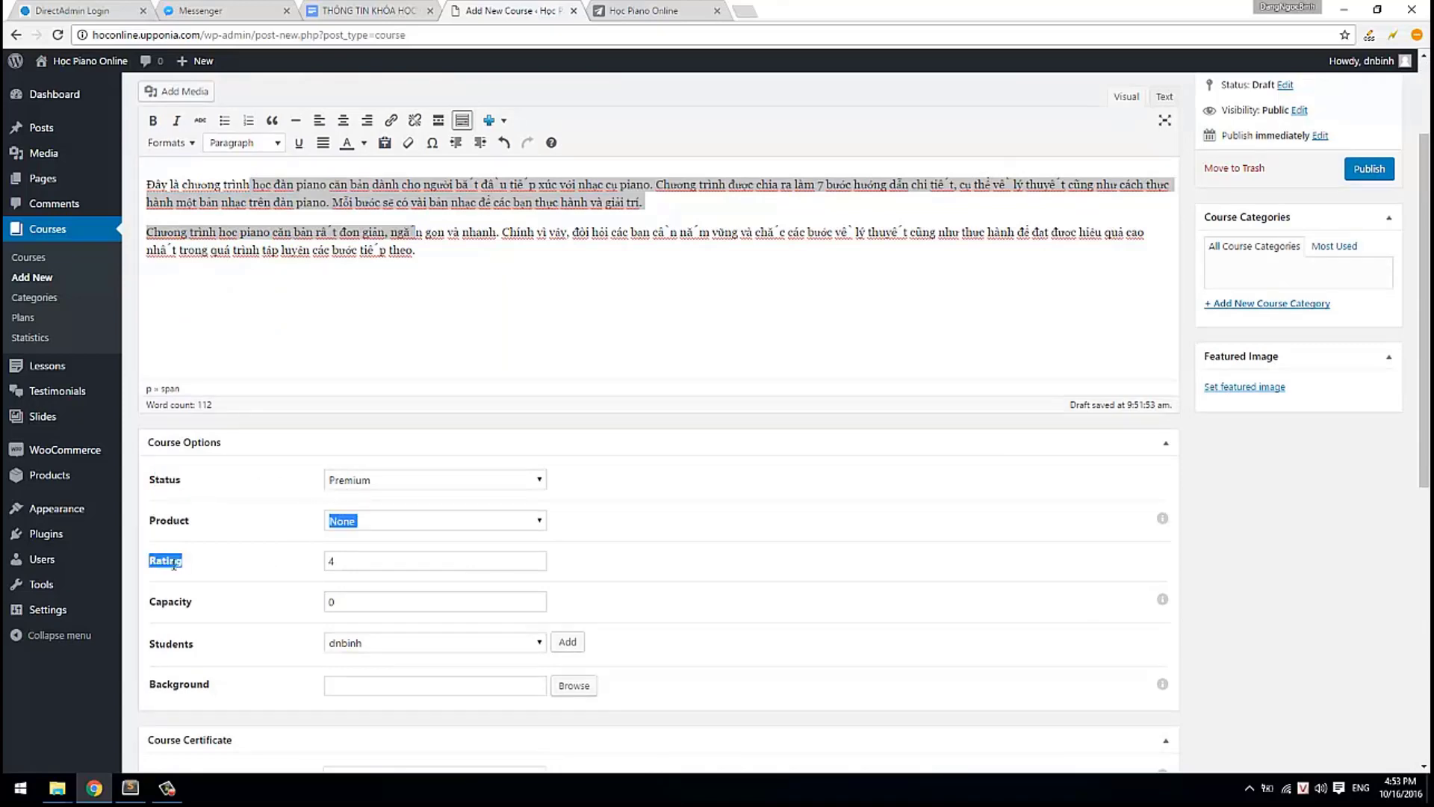
pyautogui.scroll(2, 1123, 569)
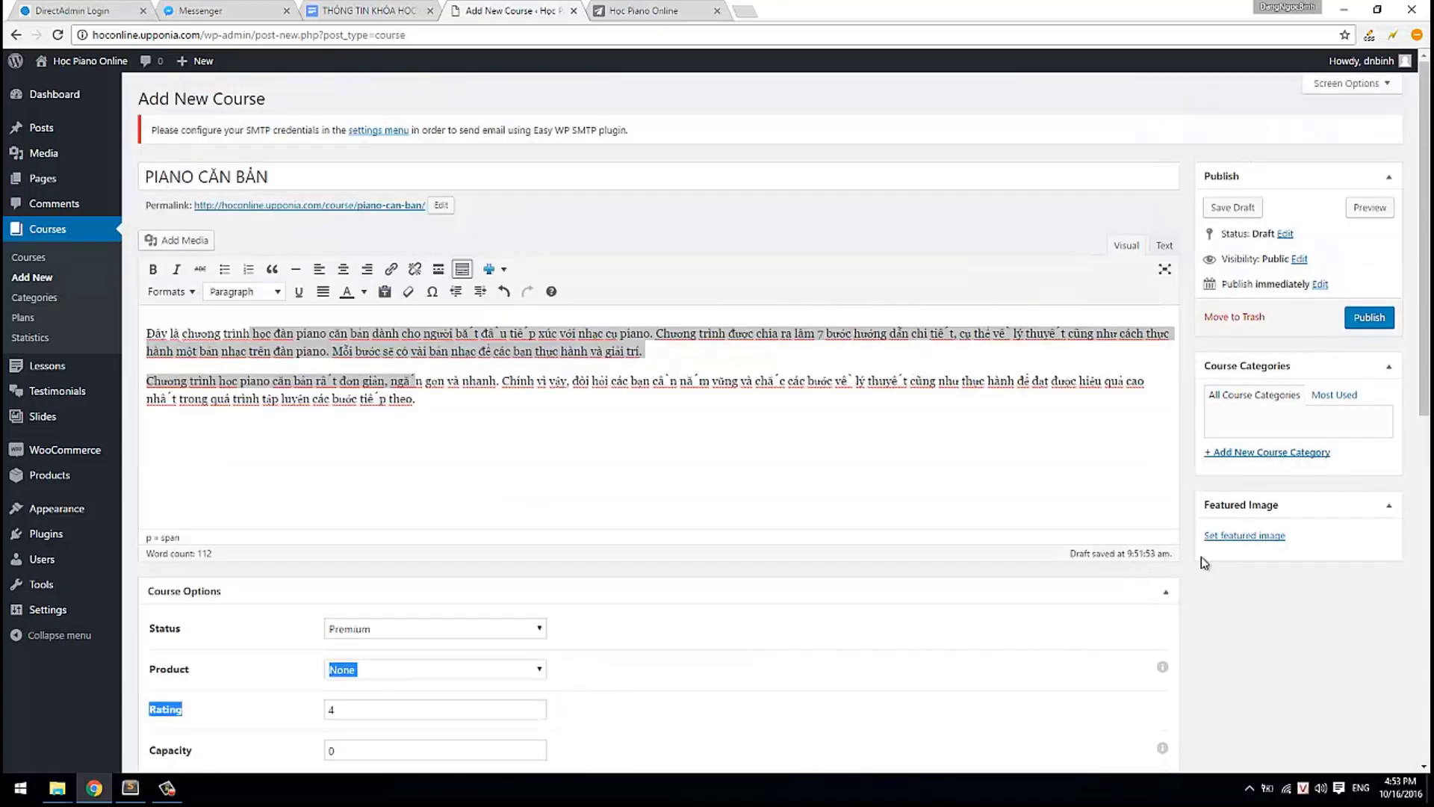
# - Set the media library picture of the two children at a piano as the course's featured image
pyautogui.click(1243, 540)
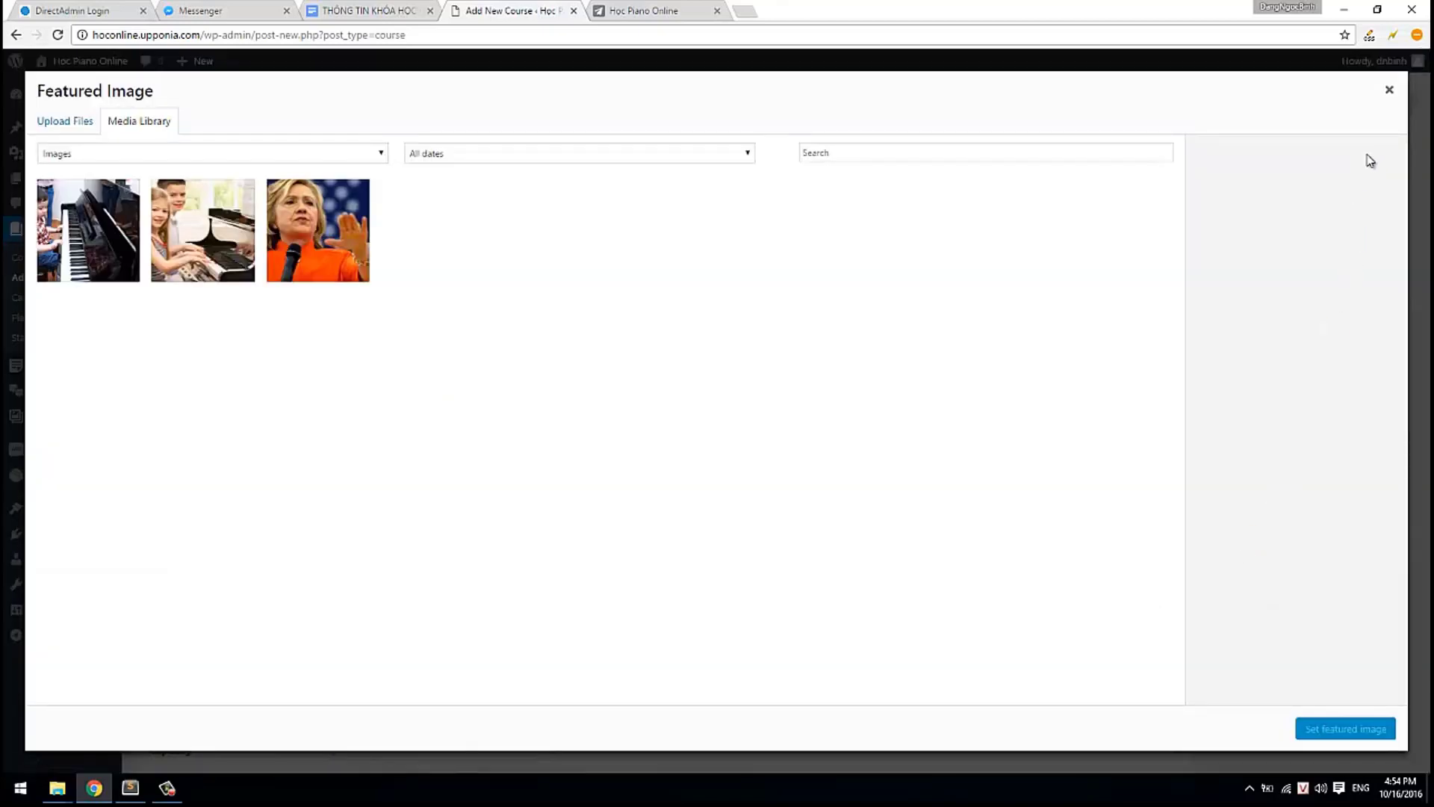
pyautogui.click(1389, 90)
pyautogui.click(1235, 538)
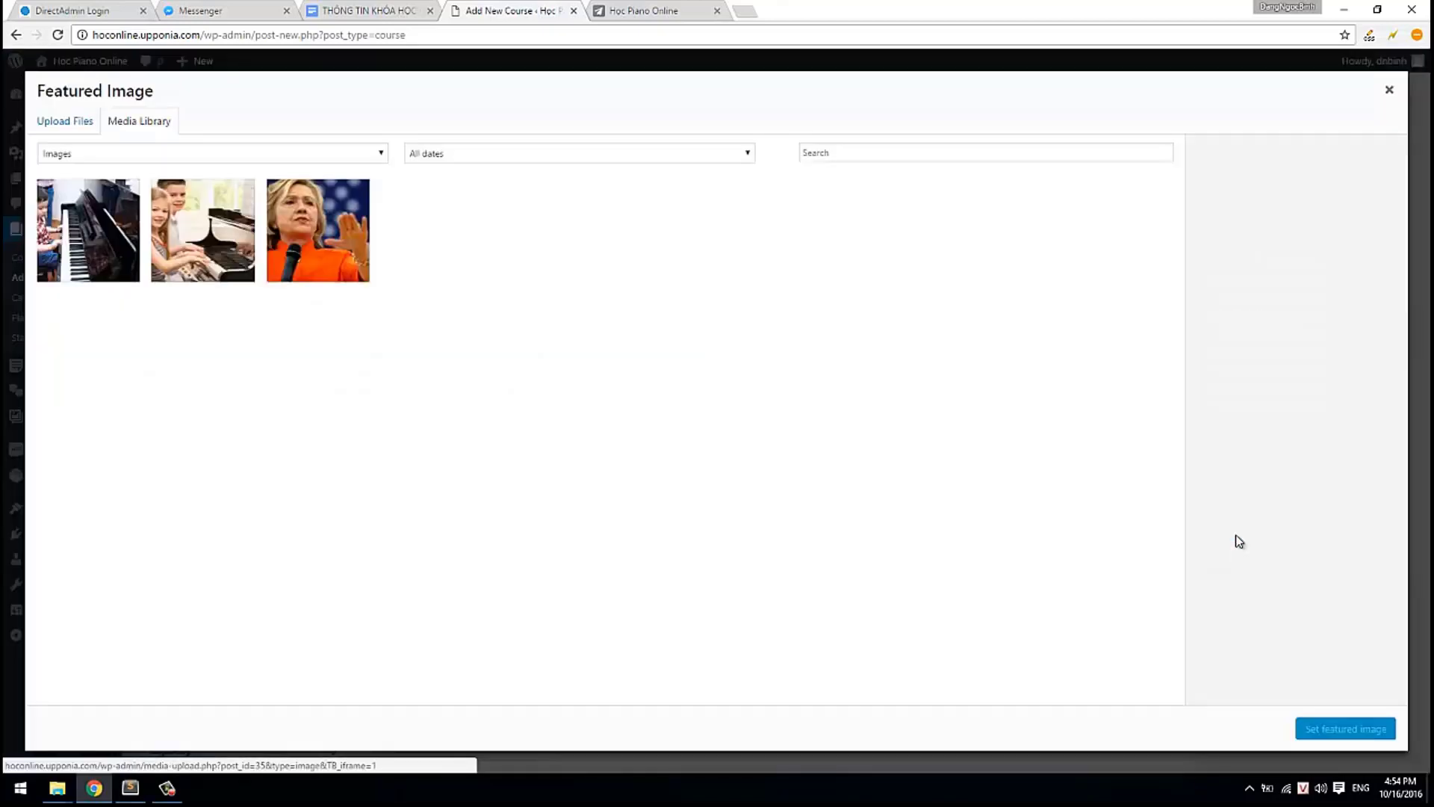
pyautogui.click(216, 247)
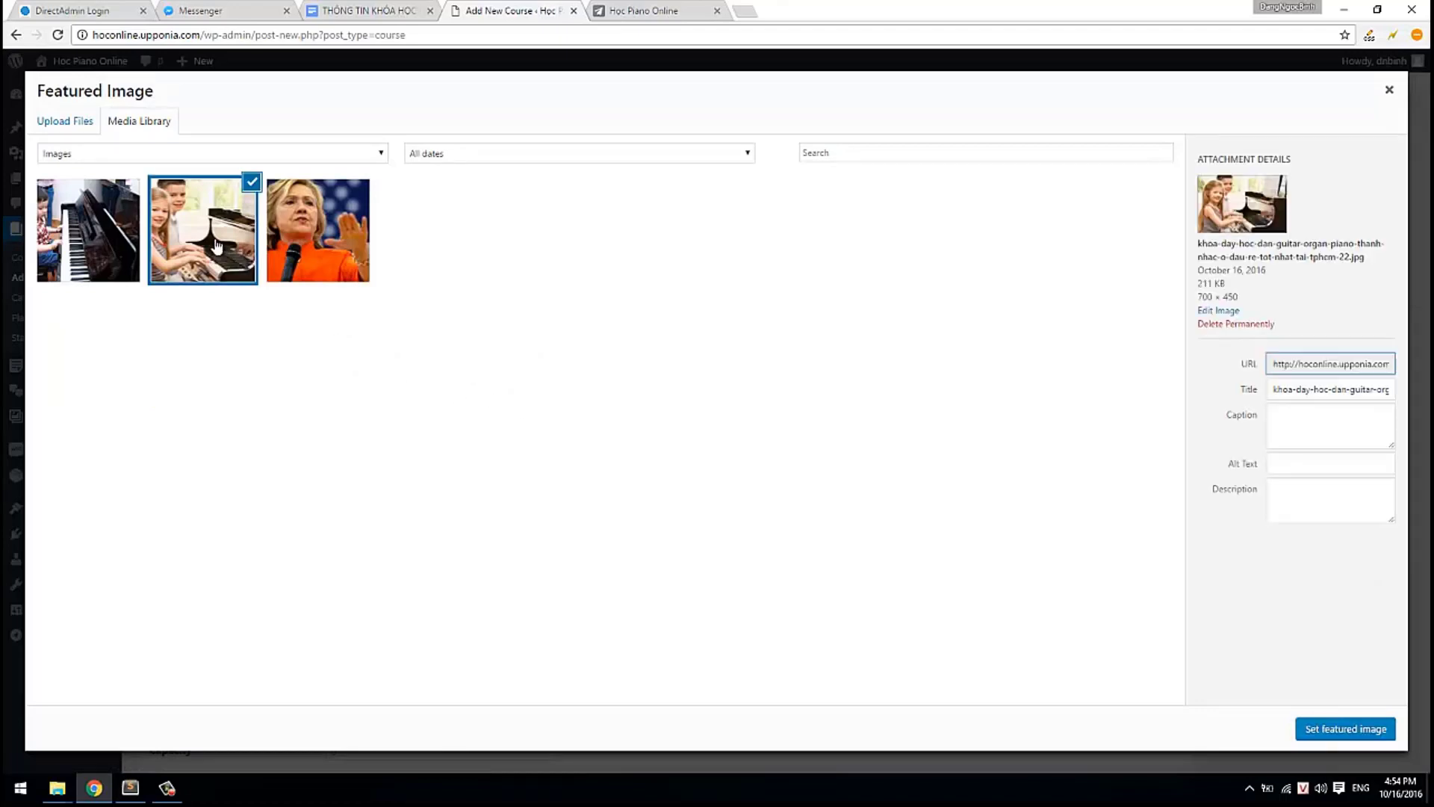
pyautogui.click(1314, 735)
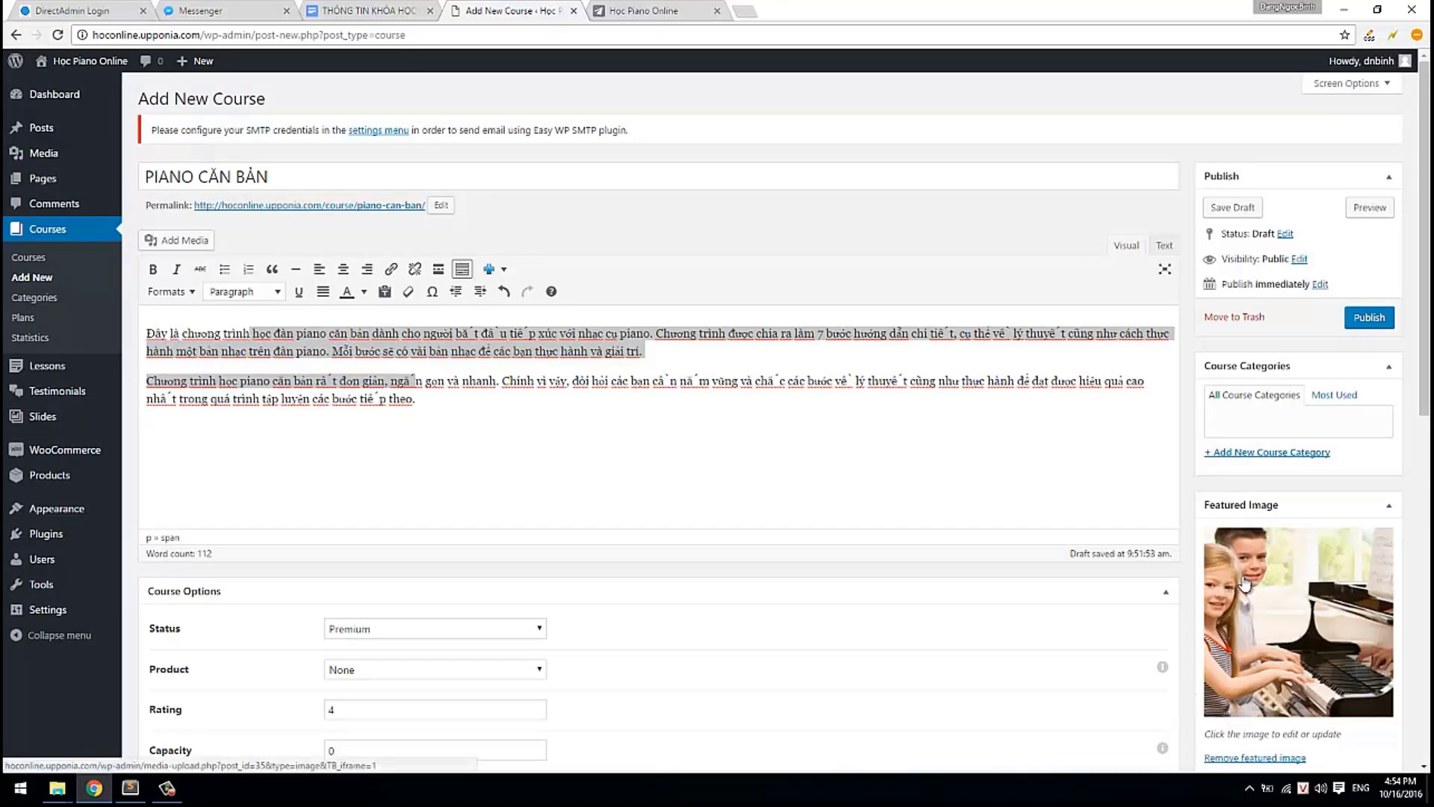
# - Check the completed course form and publish the course "PIANO CĂN BẢN"
pyautogui.scroll(-2, 1210, 650)
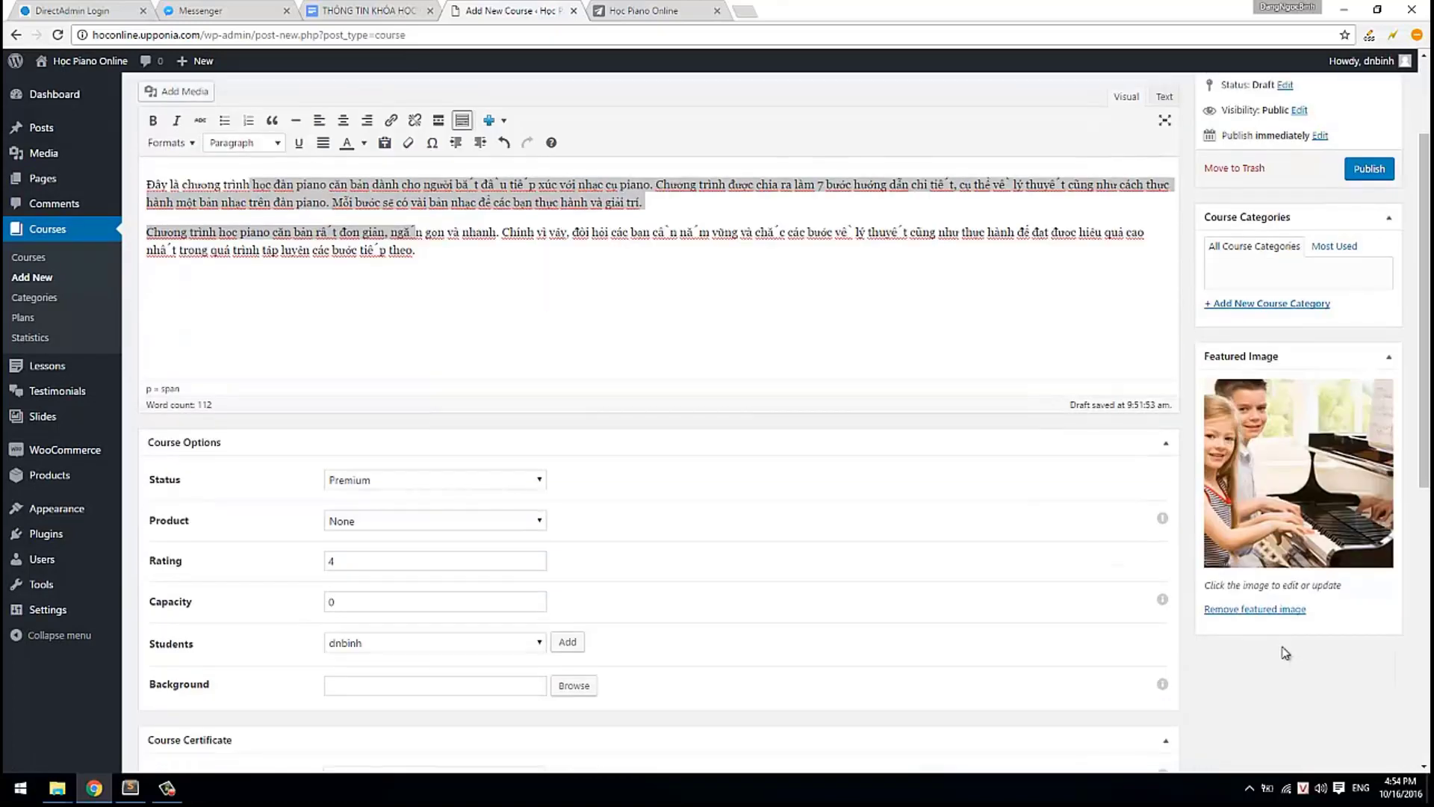
pyautogui.scroll(2, 1285, 652)
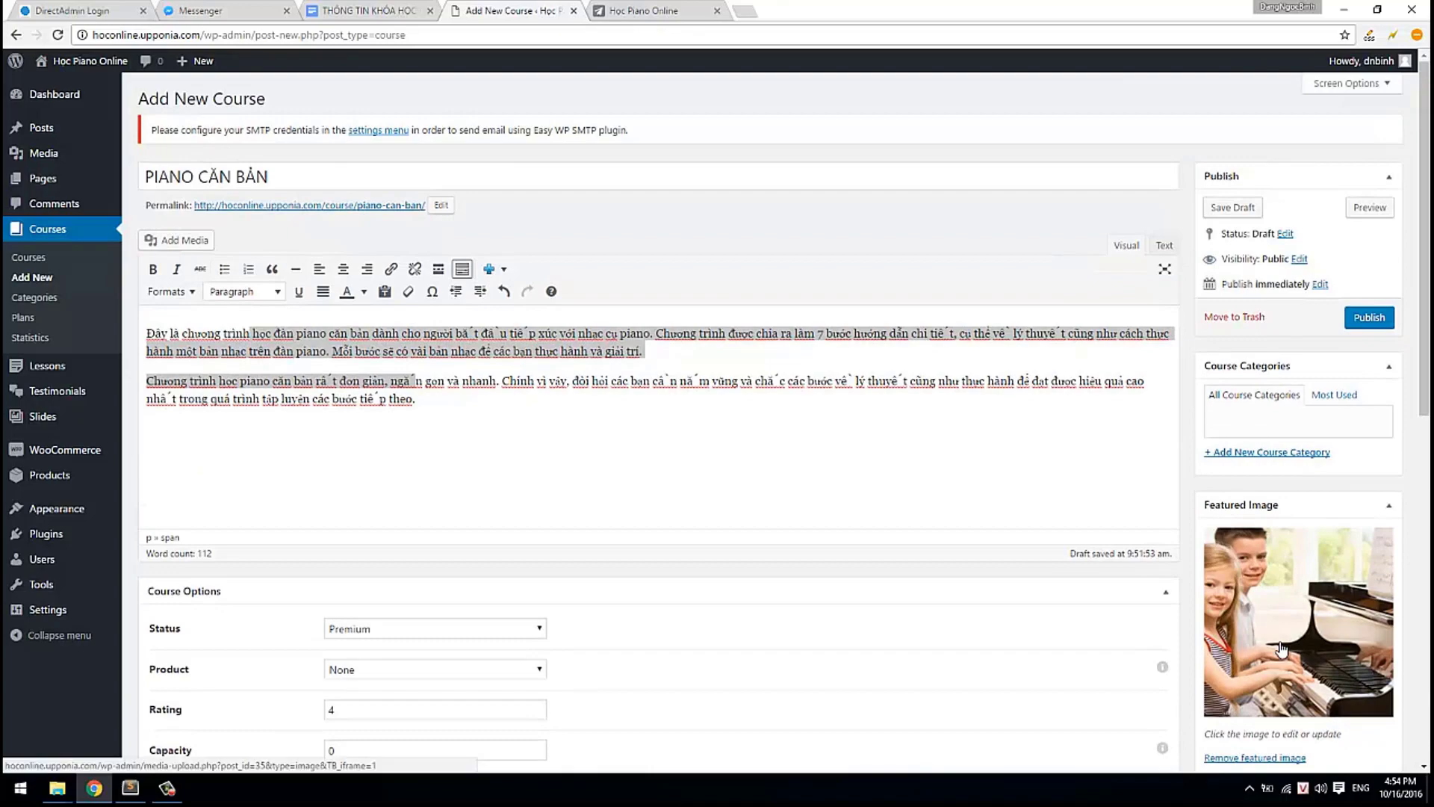
pyautogui.scroll(-9, 1275, 669)
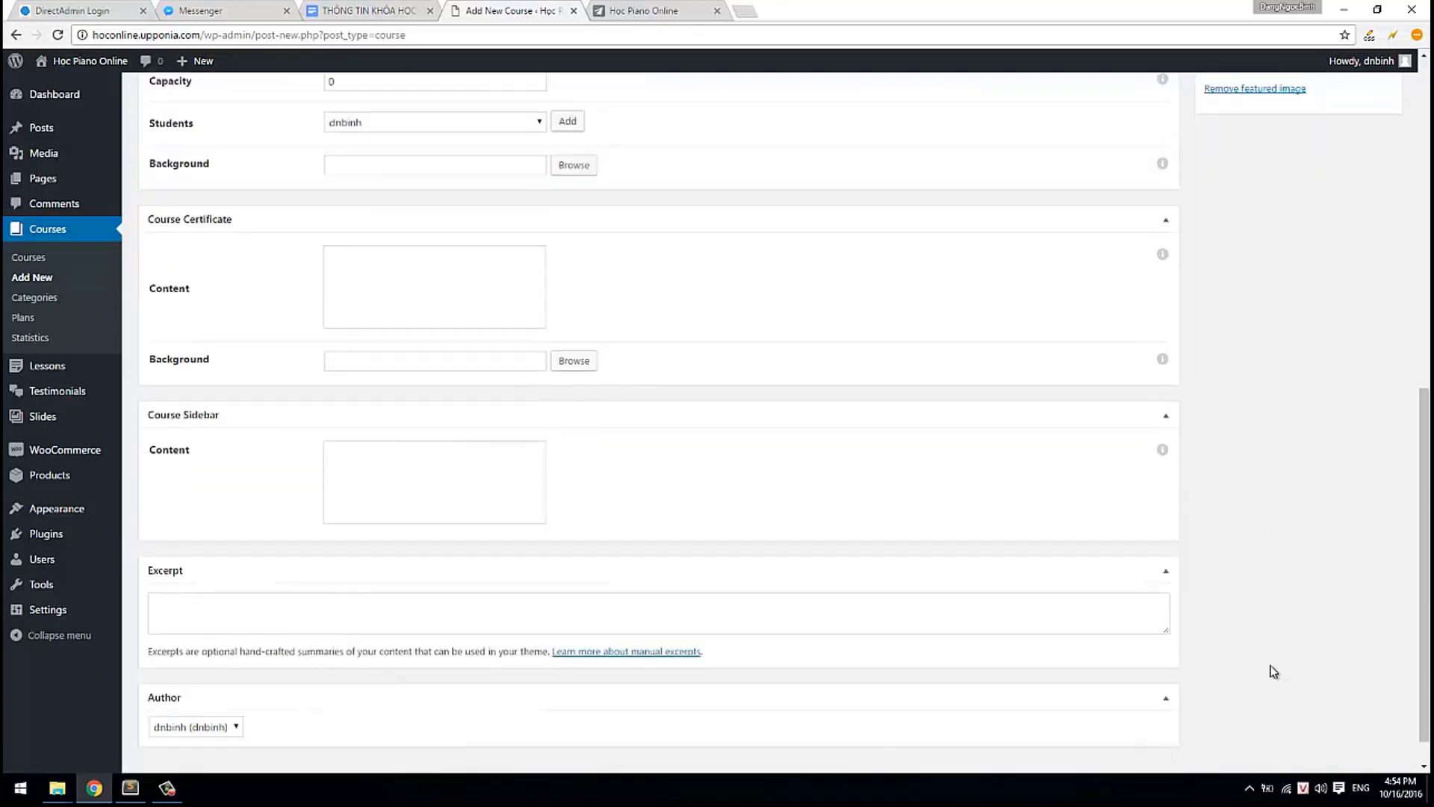
pyautogui.scroll(9, 1275, 669)
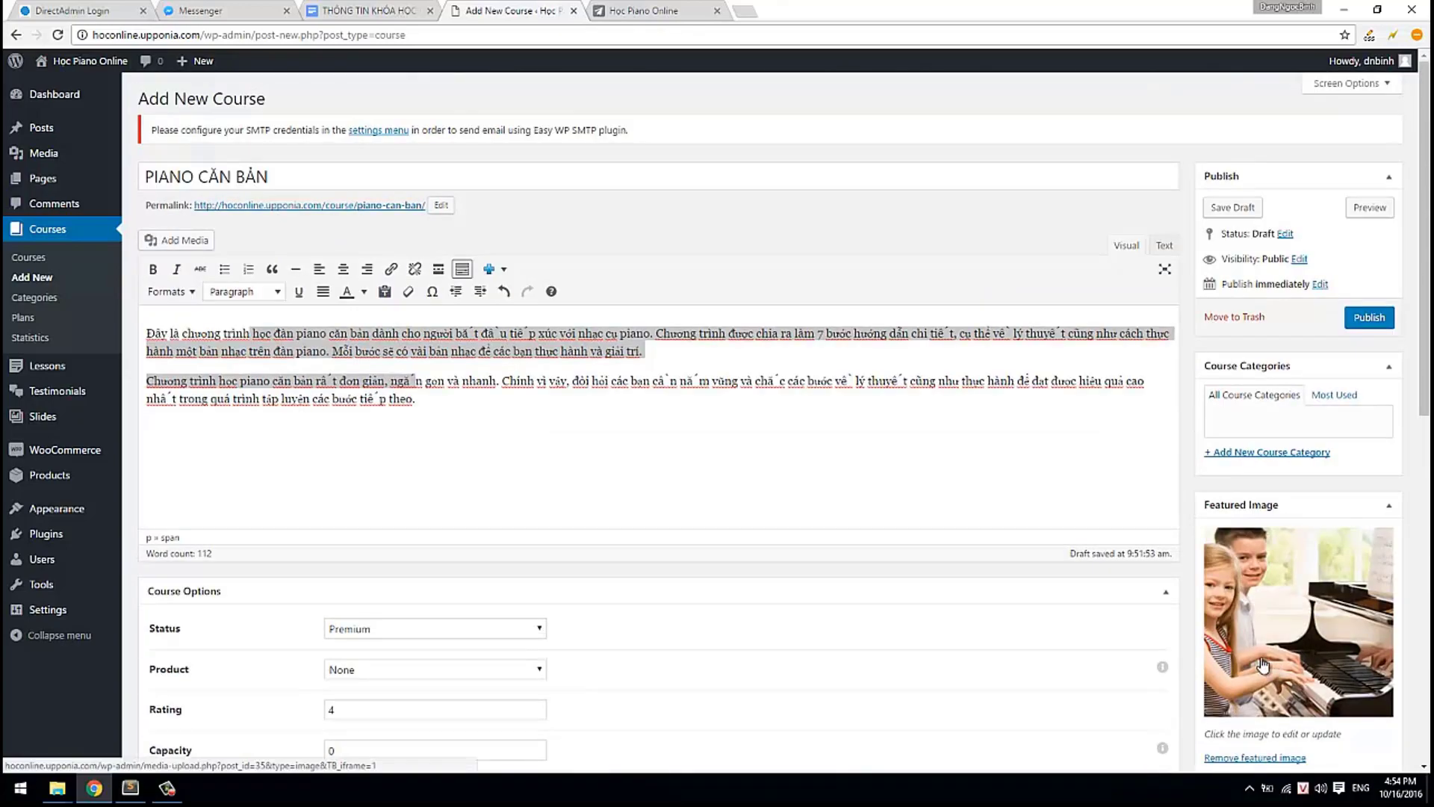
pyautogui.moveTo(283, 177); pyautogui.dragTo(154, 186)
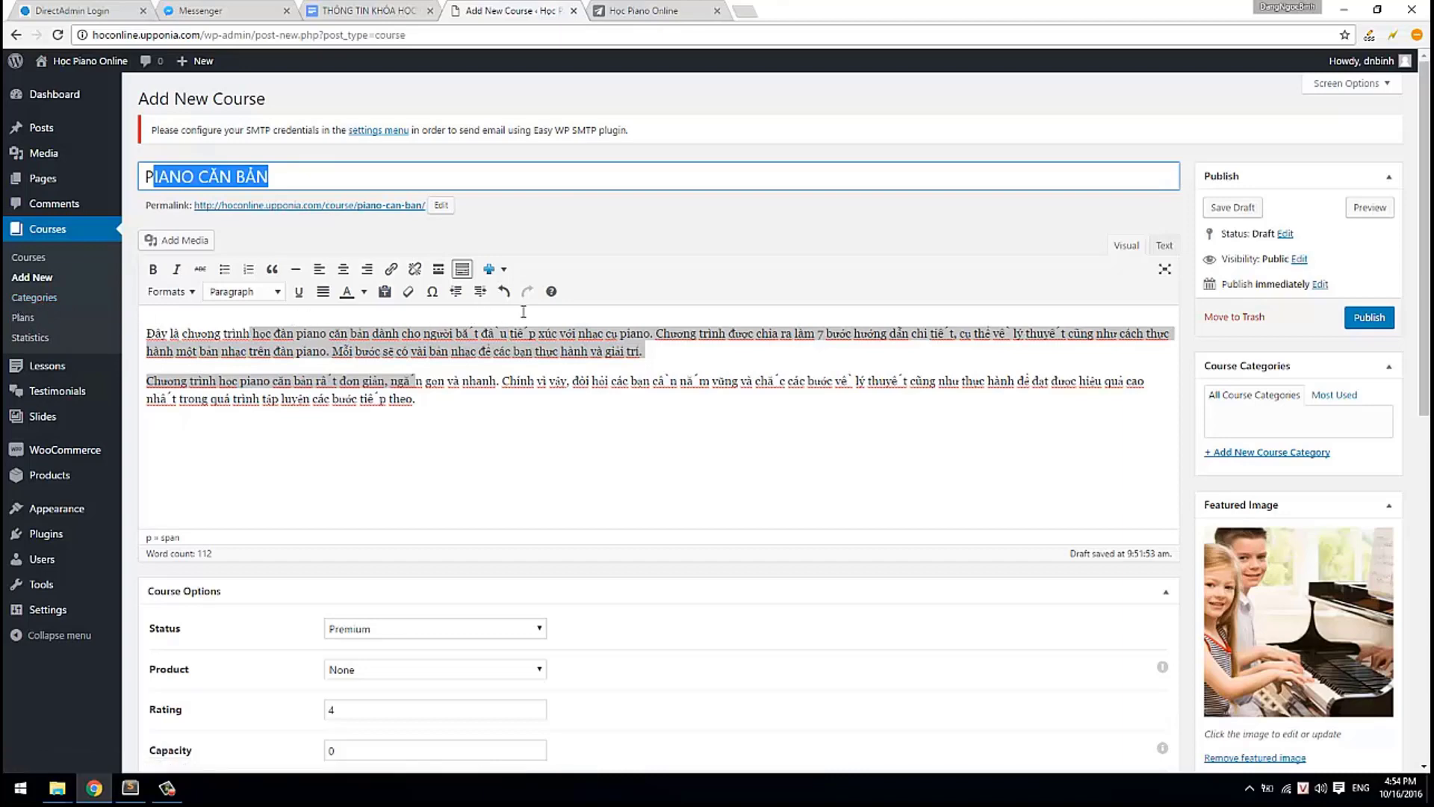
pyautogui.click(1370, 319)
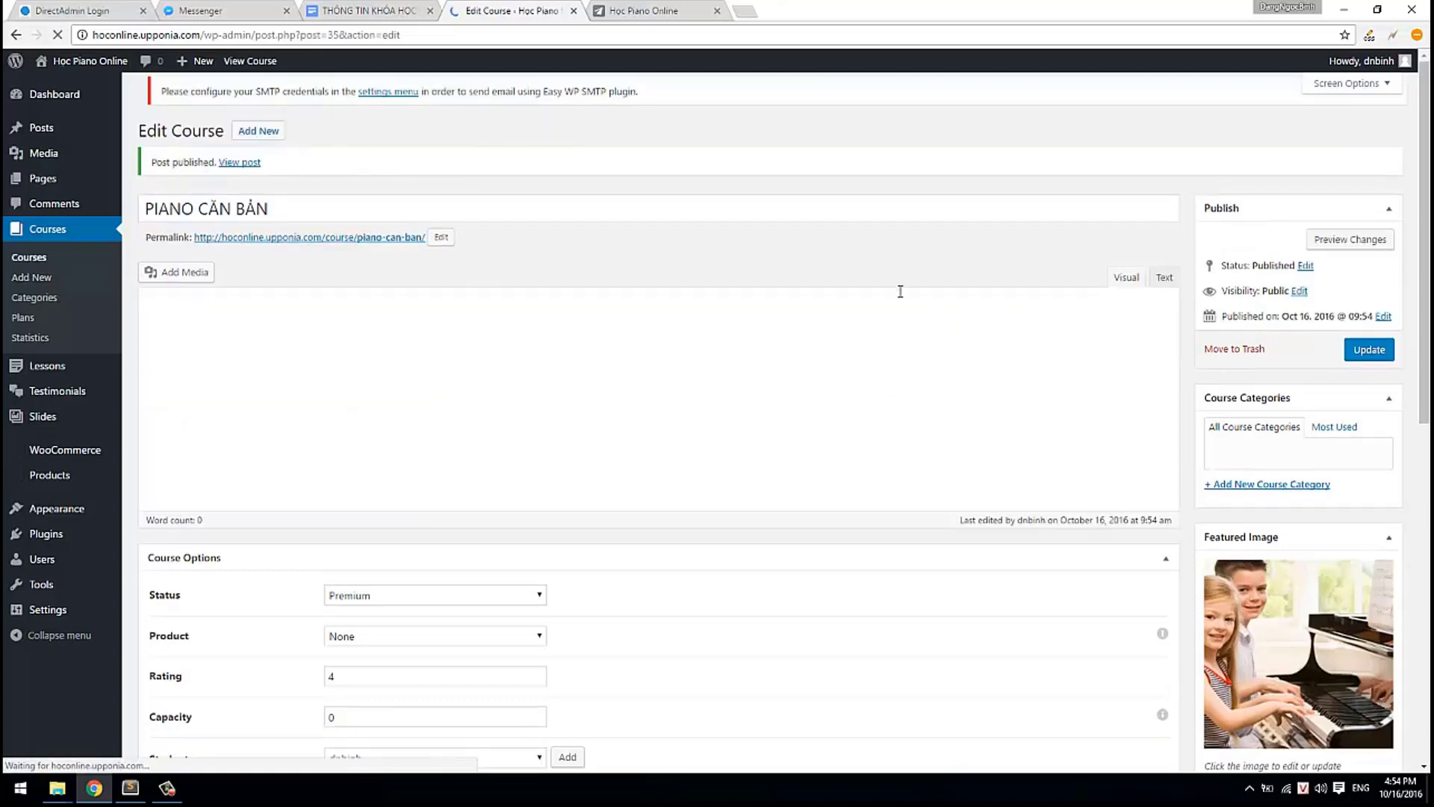
# - Review the published course's title, description and Product option
pyautogui.scroll(-2, 883, 290)
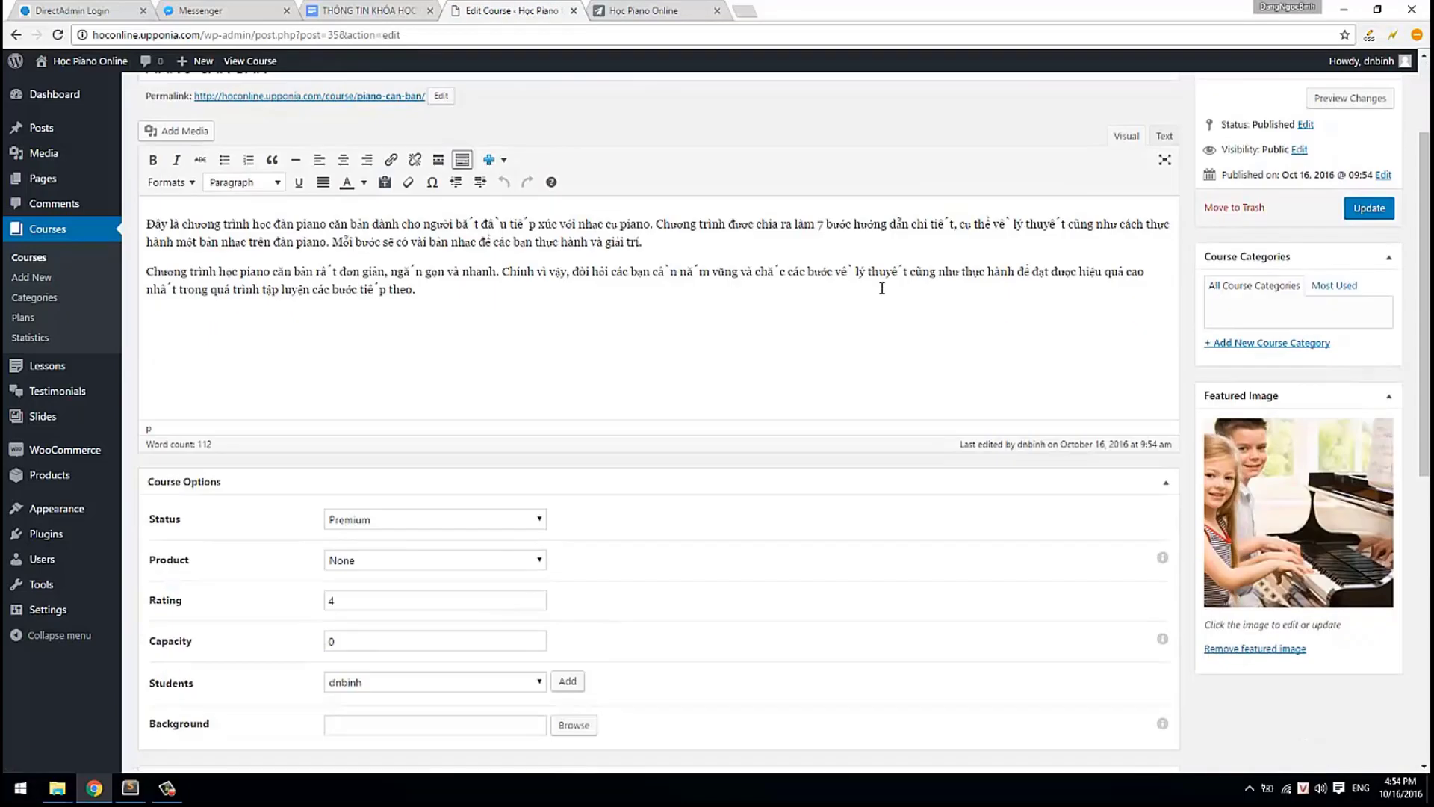
pyautogui.scroll(2, 867, 290)
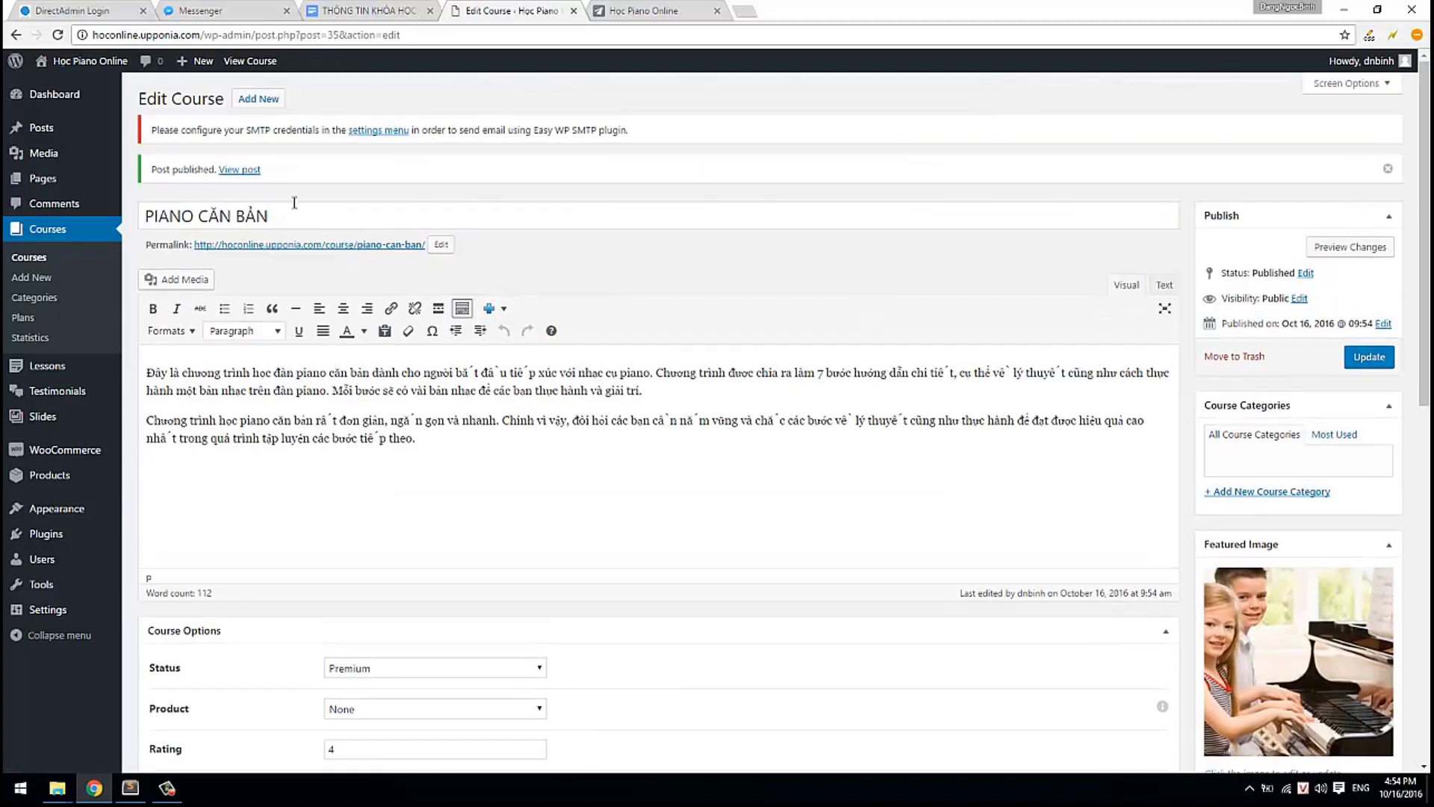
pyautogui.moveTo(287, 215); pyautogui.dragTo(142, 215)
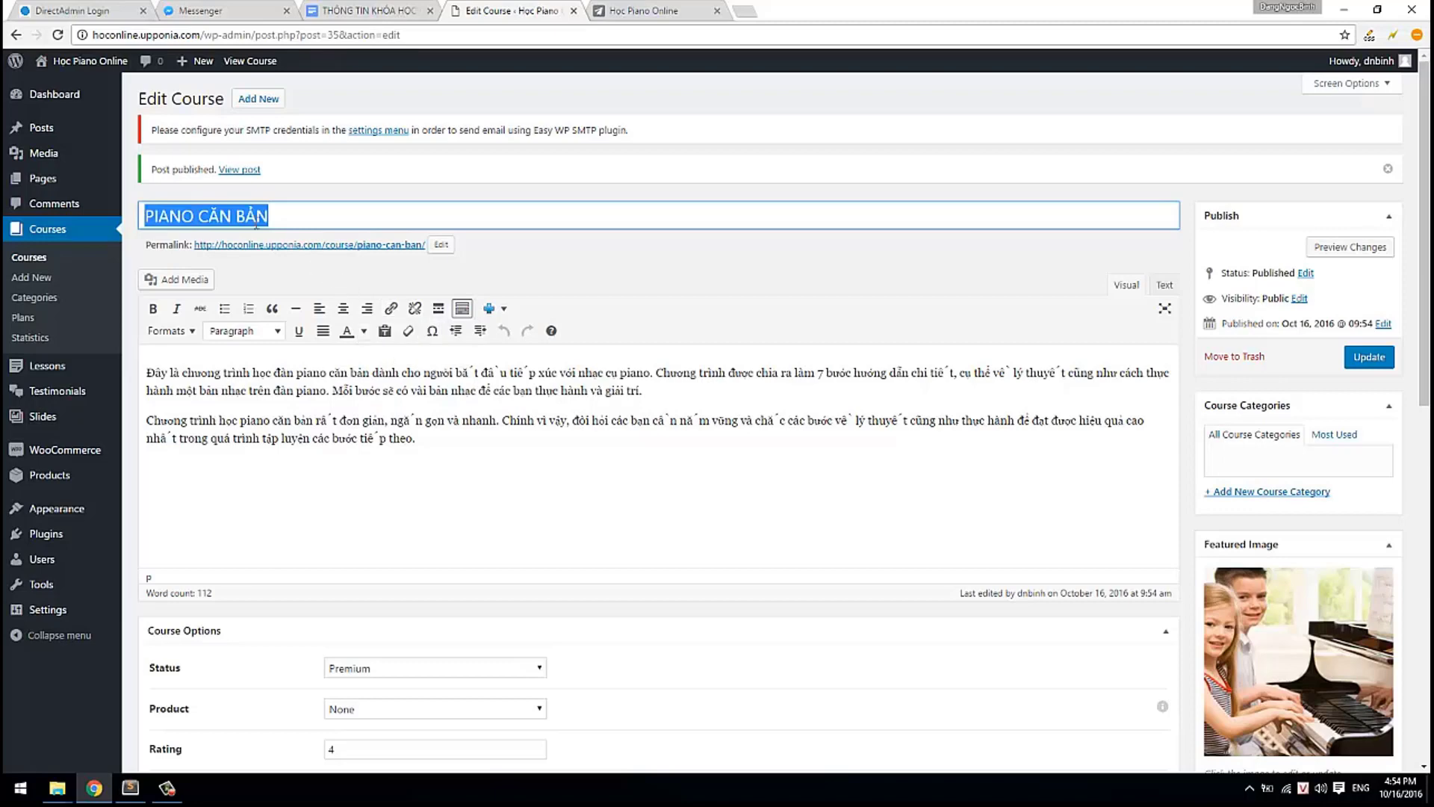
pyautogui.click(275, 210)
pyautogui.scroll(-3, 652, 513)
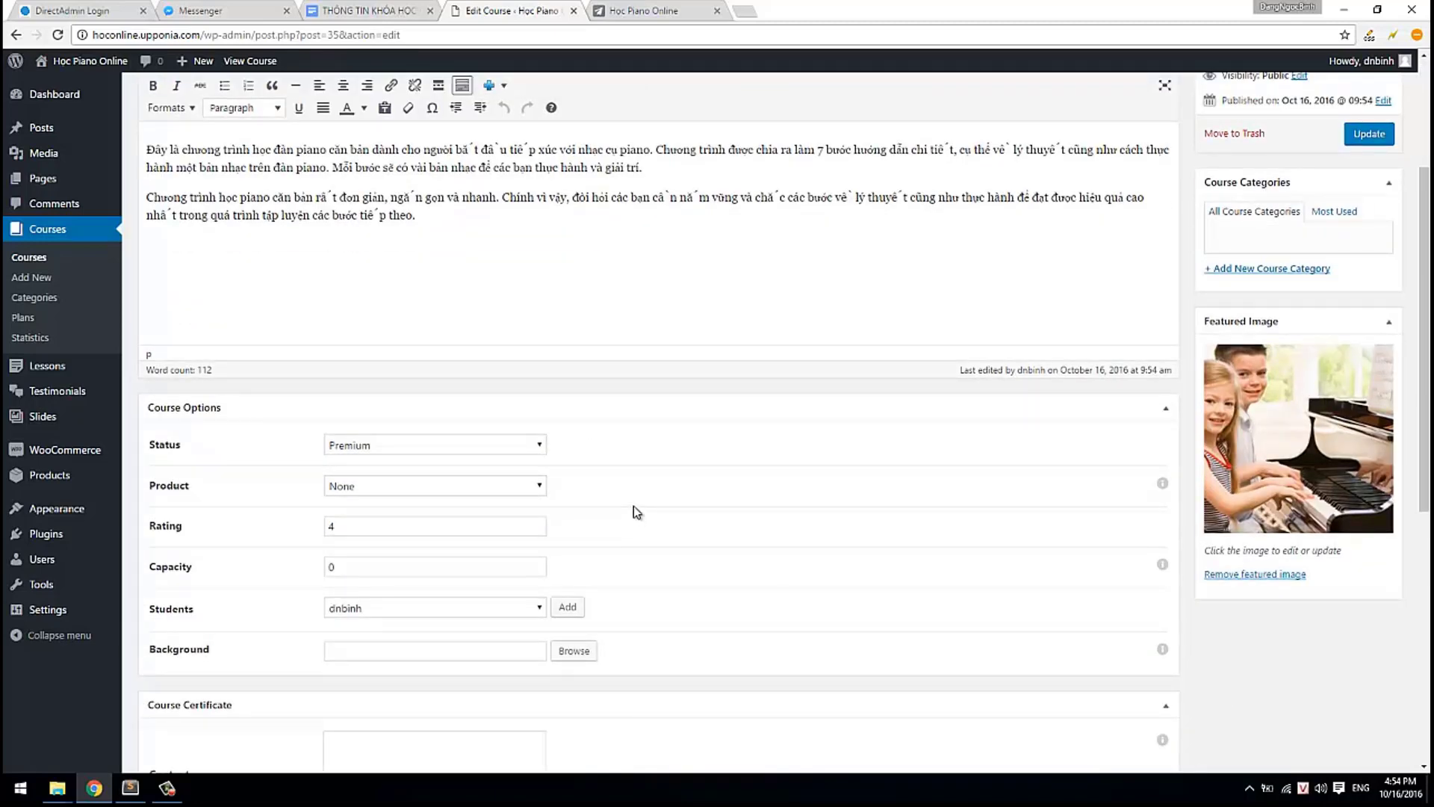
pyautogui.moveTo(190, 486); pyautogui.dragTo(151, 493)
pyautogui.click(250, 490)
# - Start a new WooCommerce product and name it "Piano Cơ bản"
pyautogui.moveTo(39, 477)
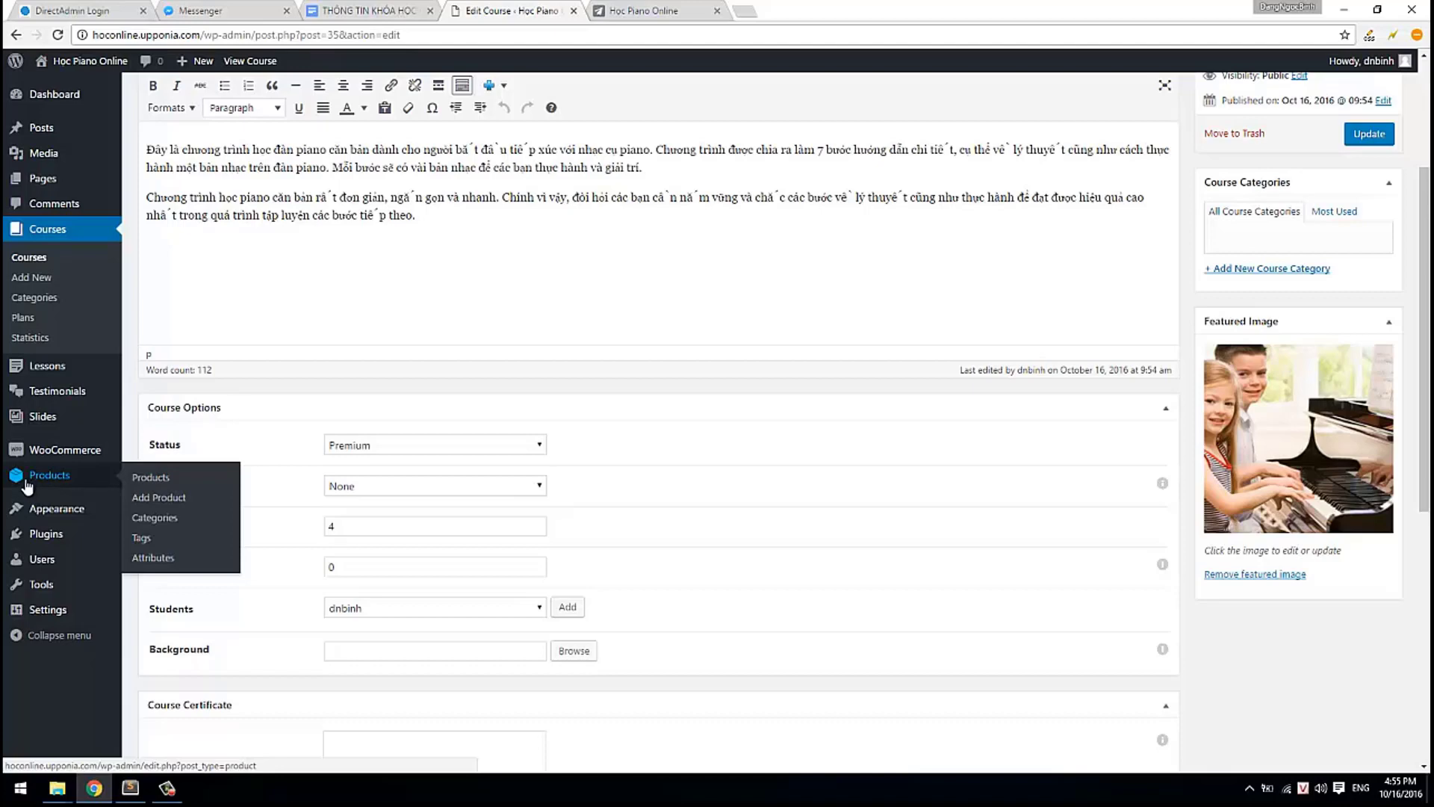
pyautogui.click(173, 501)
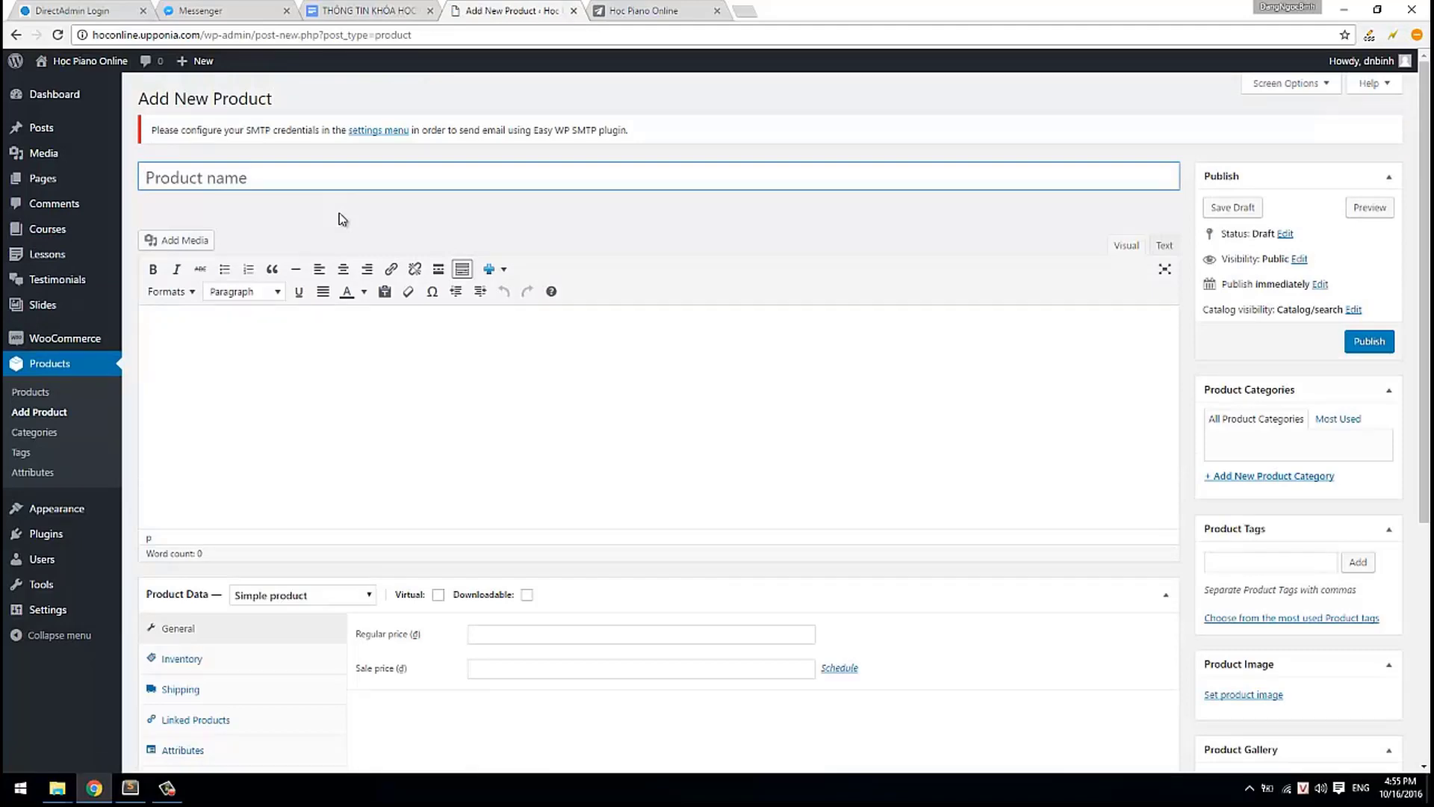
pyautogui.write('H')
pyautogui.write('o')
pyautogui.write('c Piano Co')
pyautogui.write('ơ bản')
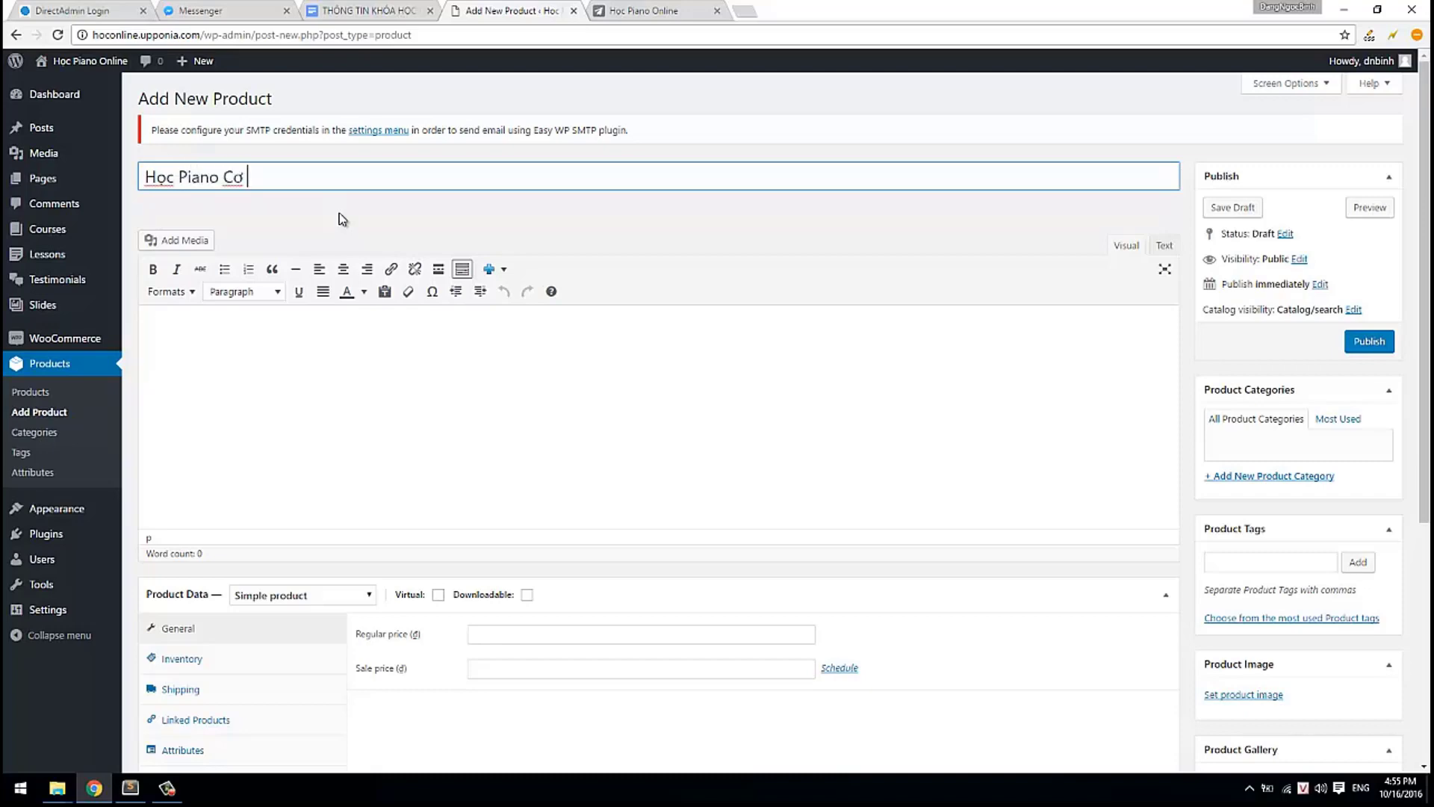
pyautogui.press('Home')
pyautogui.press('Delete')
pyautogui.press('Delete')
pyautogui.press('Delete')
pyautogui.press('Delete')
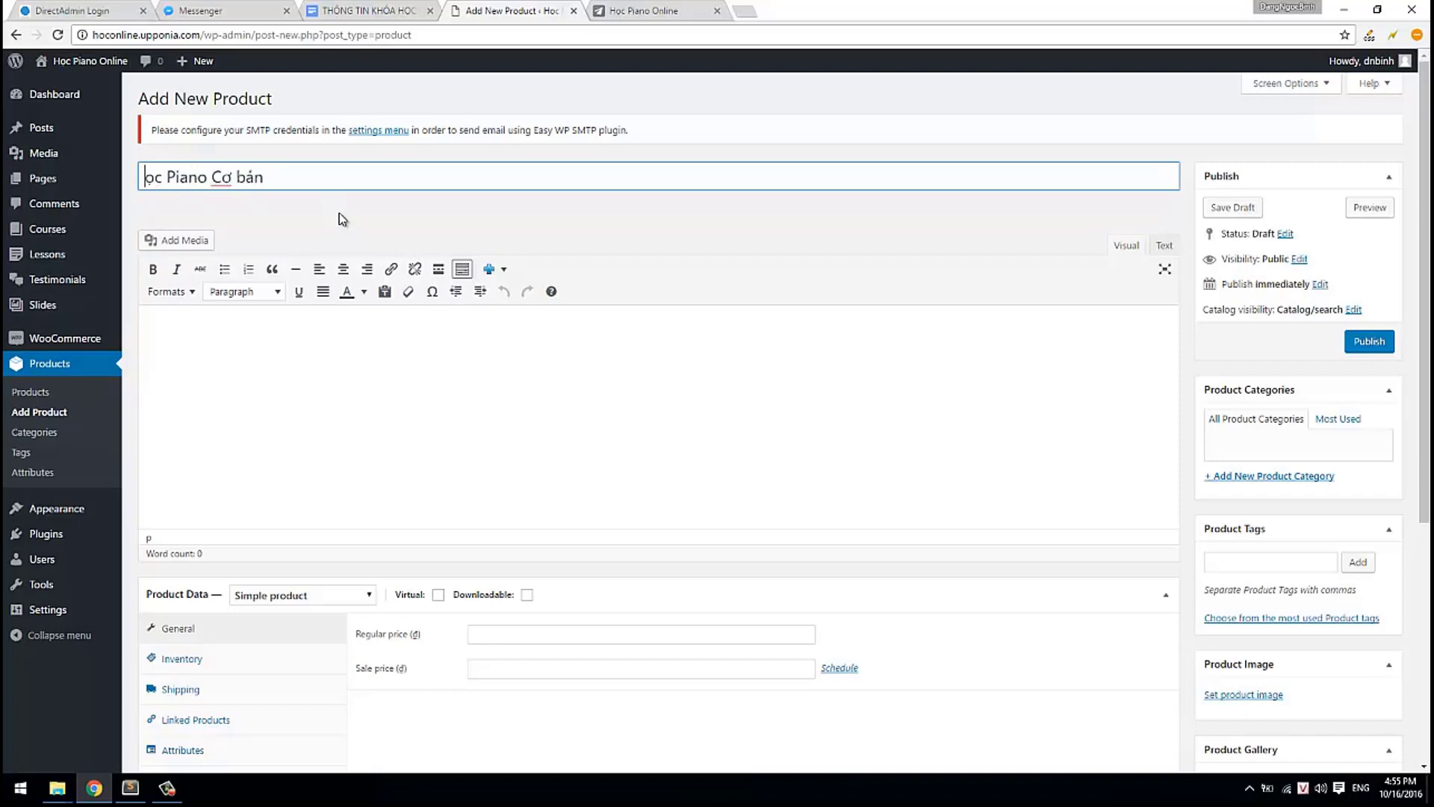
# - Paste the two-paragraph piano course description, beginning "Đây là chương trình học đàn piano căn bản", as the product's description
pyautogui.click(408, 366)
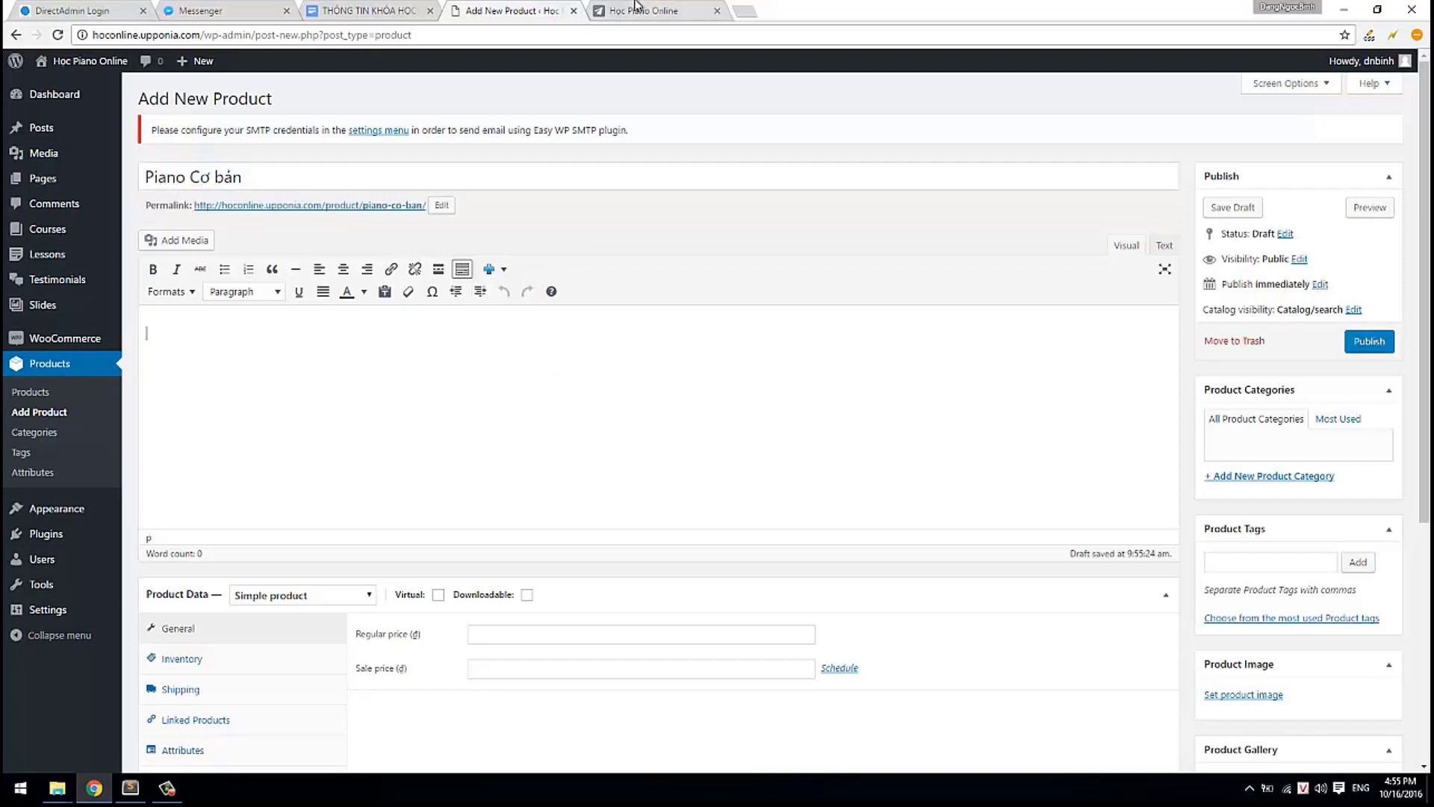
pyautogui.click(412, 9)
pyautogui.click(512, 8)
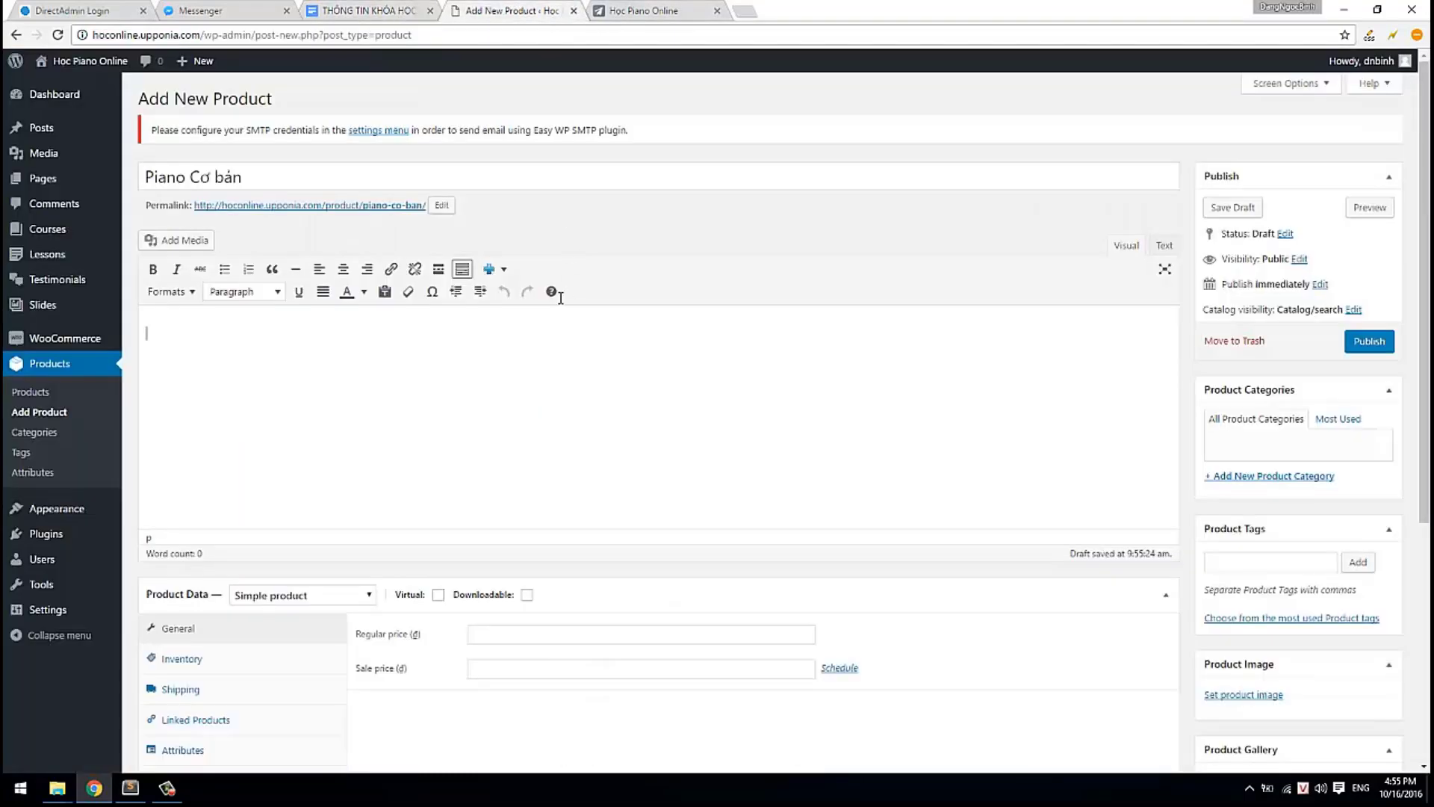
pyautogui.click(547, 355)
pyautogui.write('Đây là chương trình học đàn piano căn bản dành cho người bắt đầu tiếp xúc với nhạc cụ piano. Chương trình được chia ra làm 7 bước hướng dẫn chi tiết, cụ thể về lý thuyết cũng như cách thực hành một bản nhạc trên đàn piano. Mỗi bước sẽ có vài bản nhạc để các bạn thực hành và giải trí. Chương trình học piano căn bản rất đơn giản, ngắn gọn và nhanh. Chính vì vậy, đòi hỏi các bạn cần nắm vững và chắc các bước về lý thuyết cũng như thực hành để đạt được hiệu quả cao nhất trong quá trình tập luyện các bước tiếp theo.')
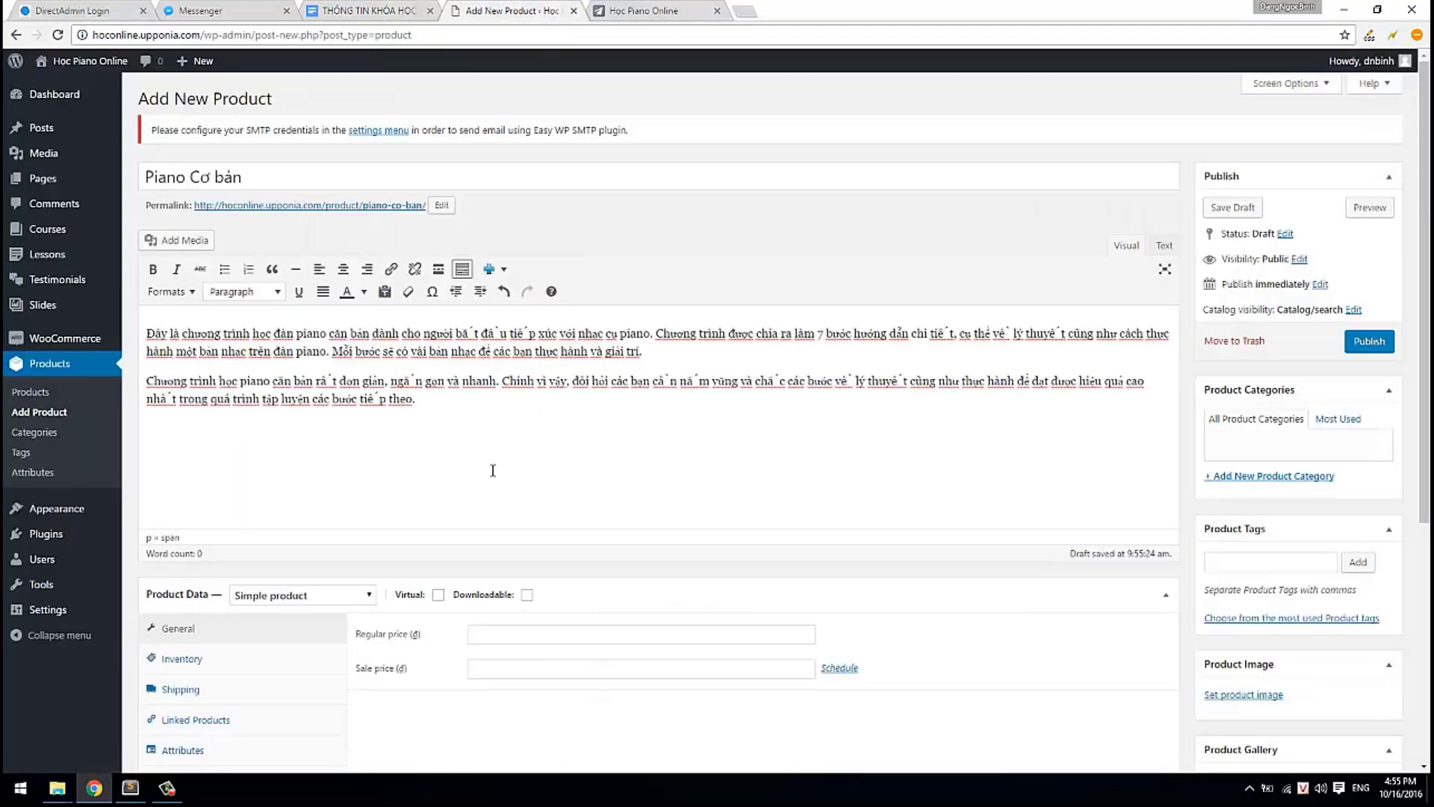
# - Set the product's regular price to 300000 đ
pyautogui.scroll(-2, 491, 475)
pyautogui.scroll(-2, 493, 473)
pyautogui.scroll(4, 505, 464)
pyautogui.scroll(-3, 552, 585)
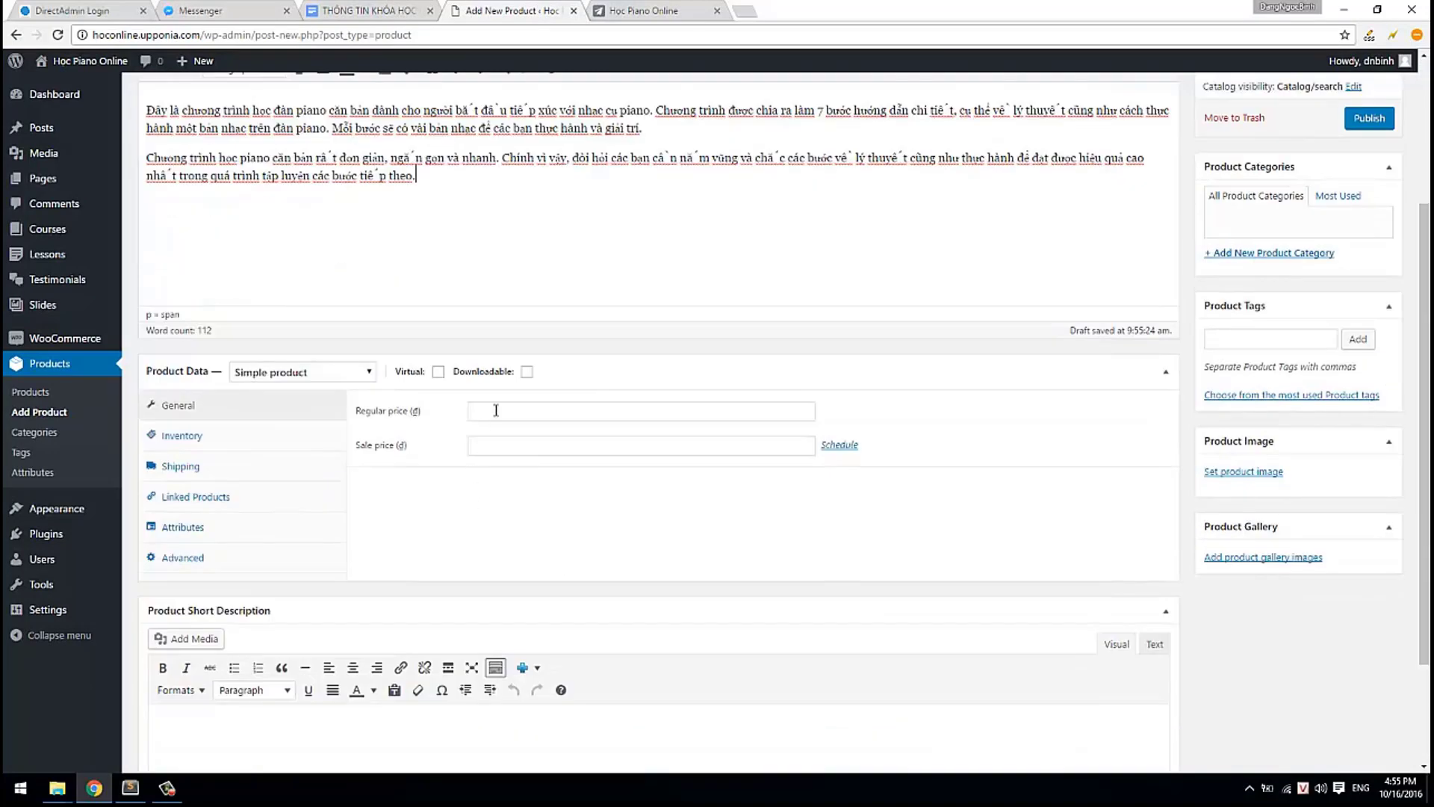
pyautogui.click(496, 410)
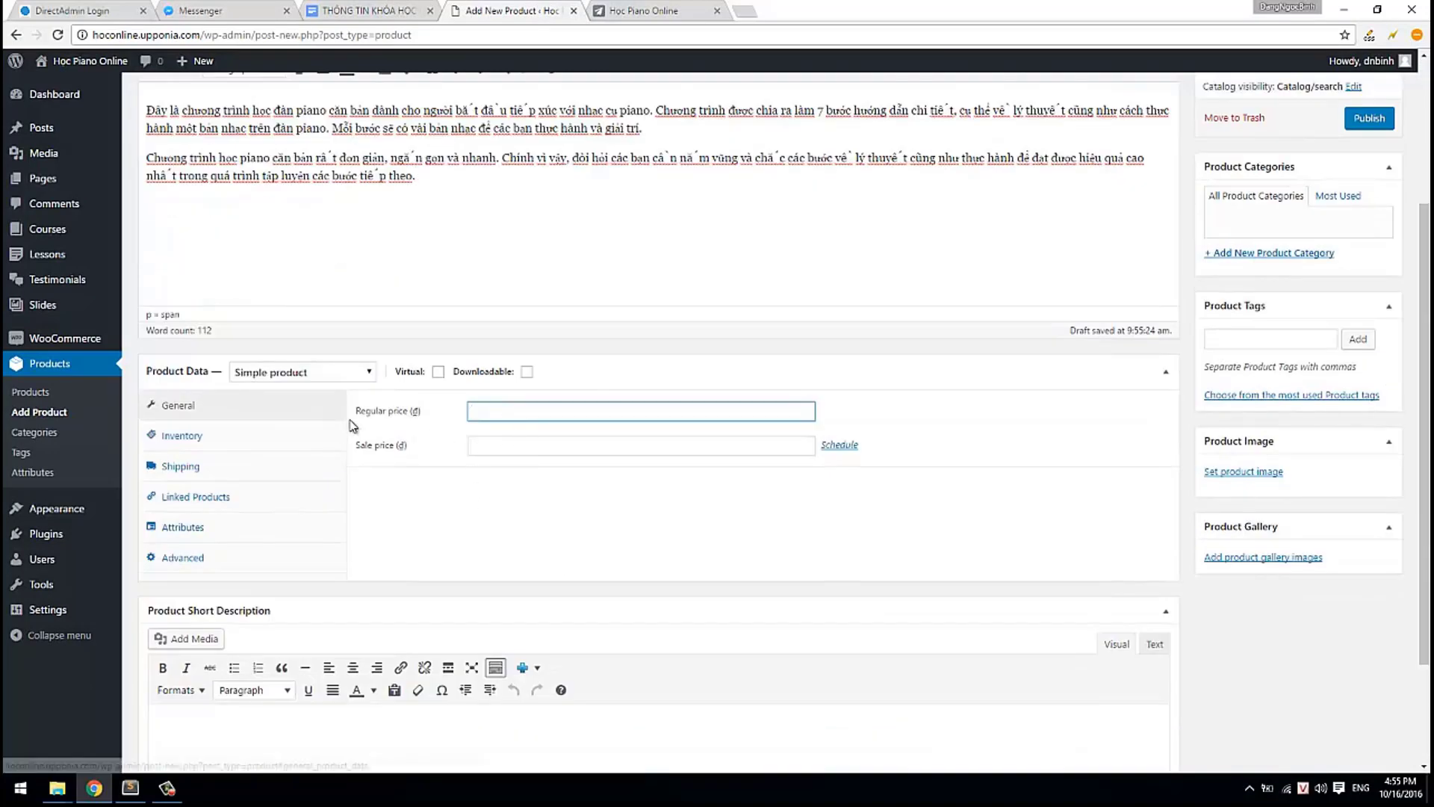
pyautogui.moveTo(364, 423); pyautogui.dragTo(456, 422)
pyautogui.click(516, 416)
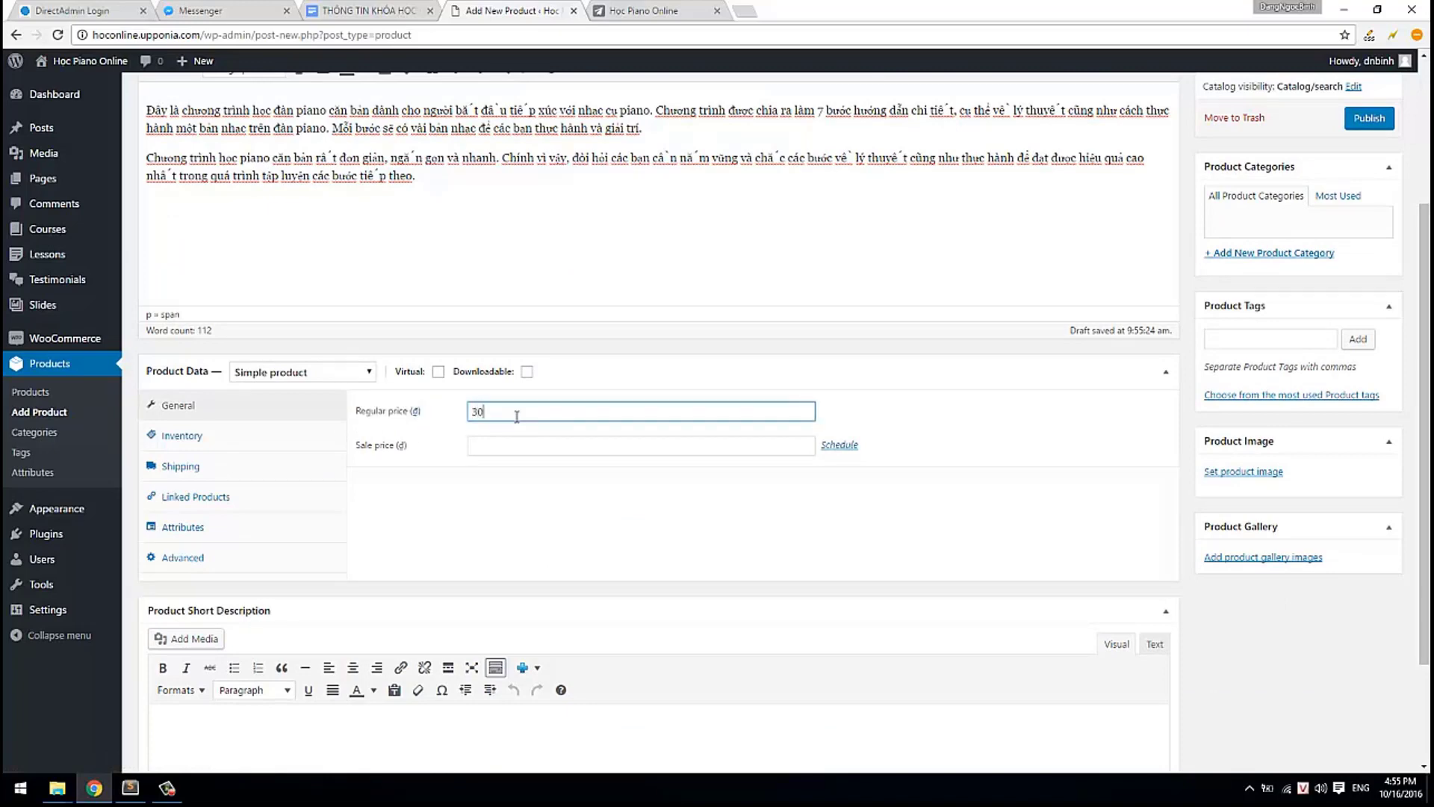
pyautogui.write('300000')
pyautogui.moveTo(490, 412); pyautogui.dragTo(778, 381)
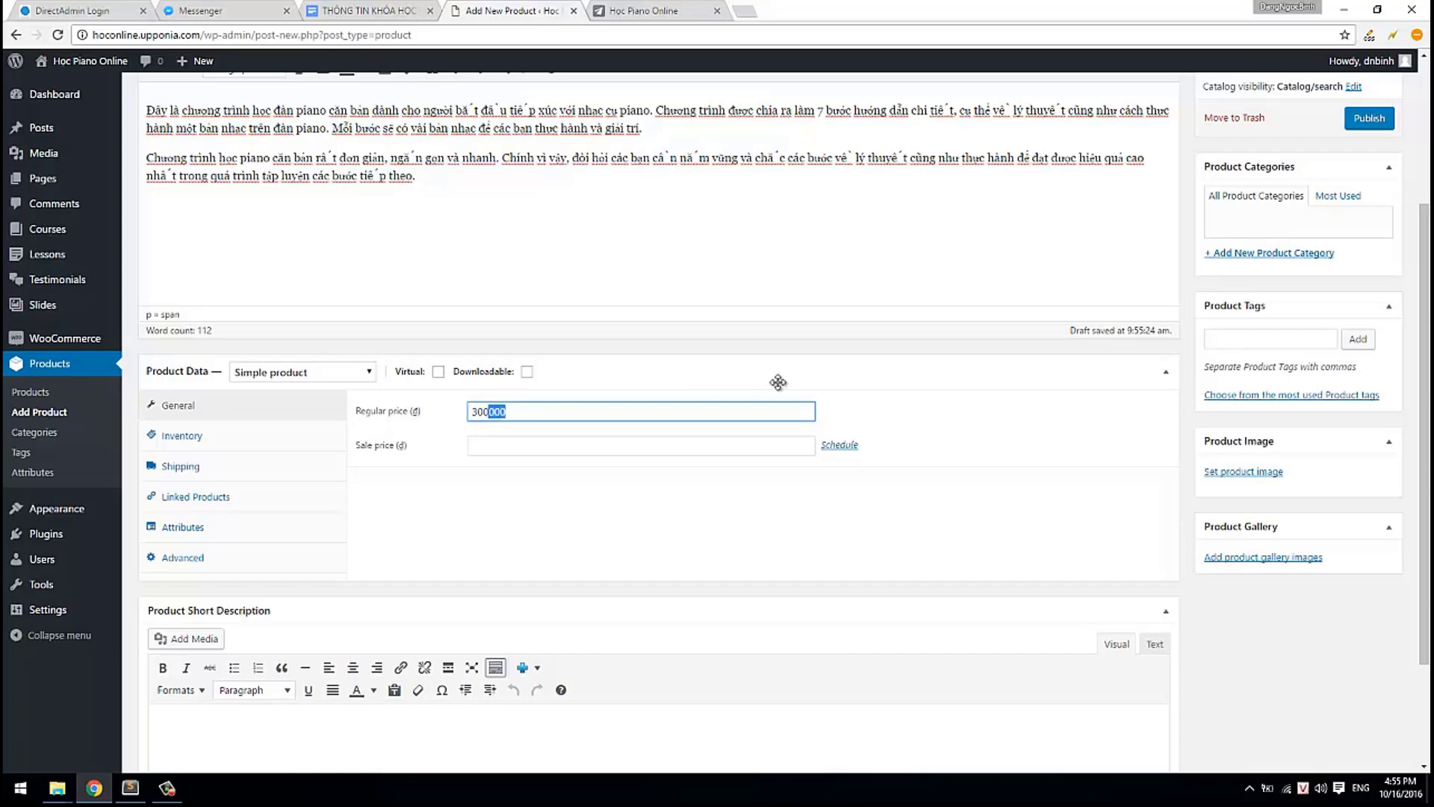
pyautogui.click(702, 519)
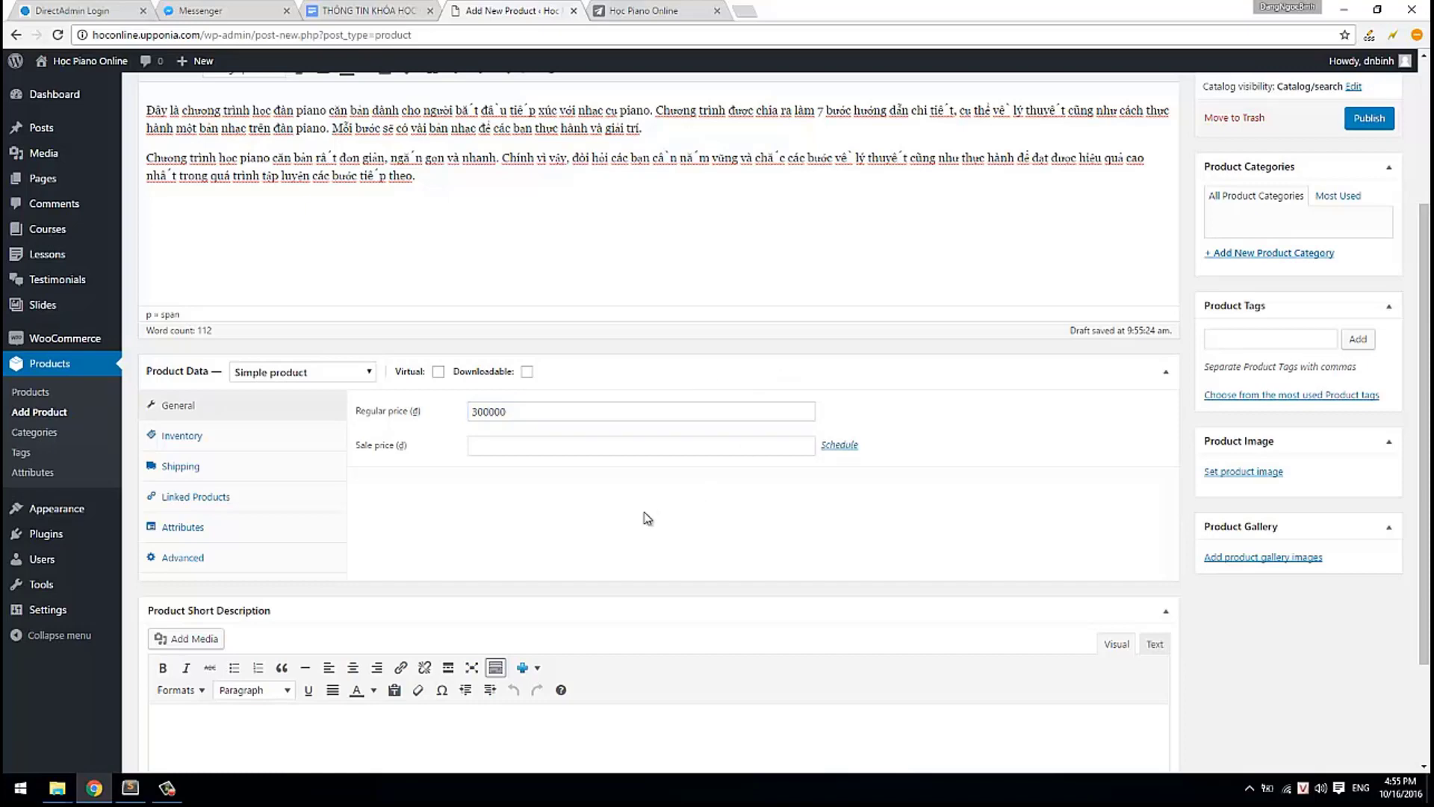
pyautogui.moveTo(495, 411); pyautogui.dragTo(553, 415)
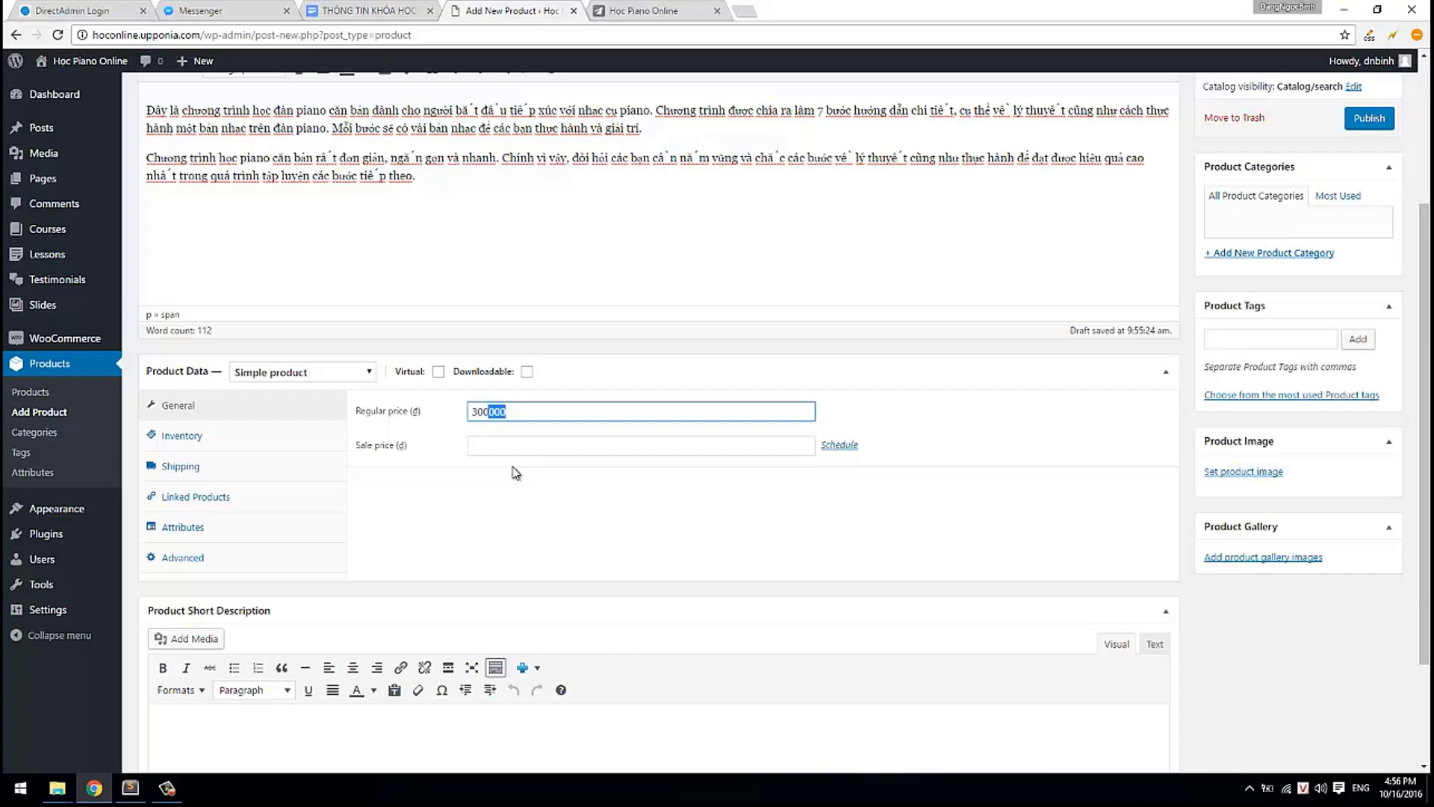
# - Set the product's sale price to 250000 đ
pyautogui.click(560, 447)
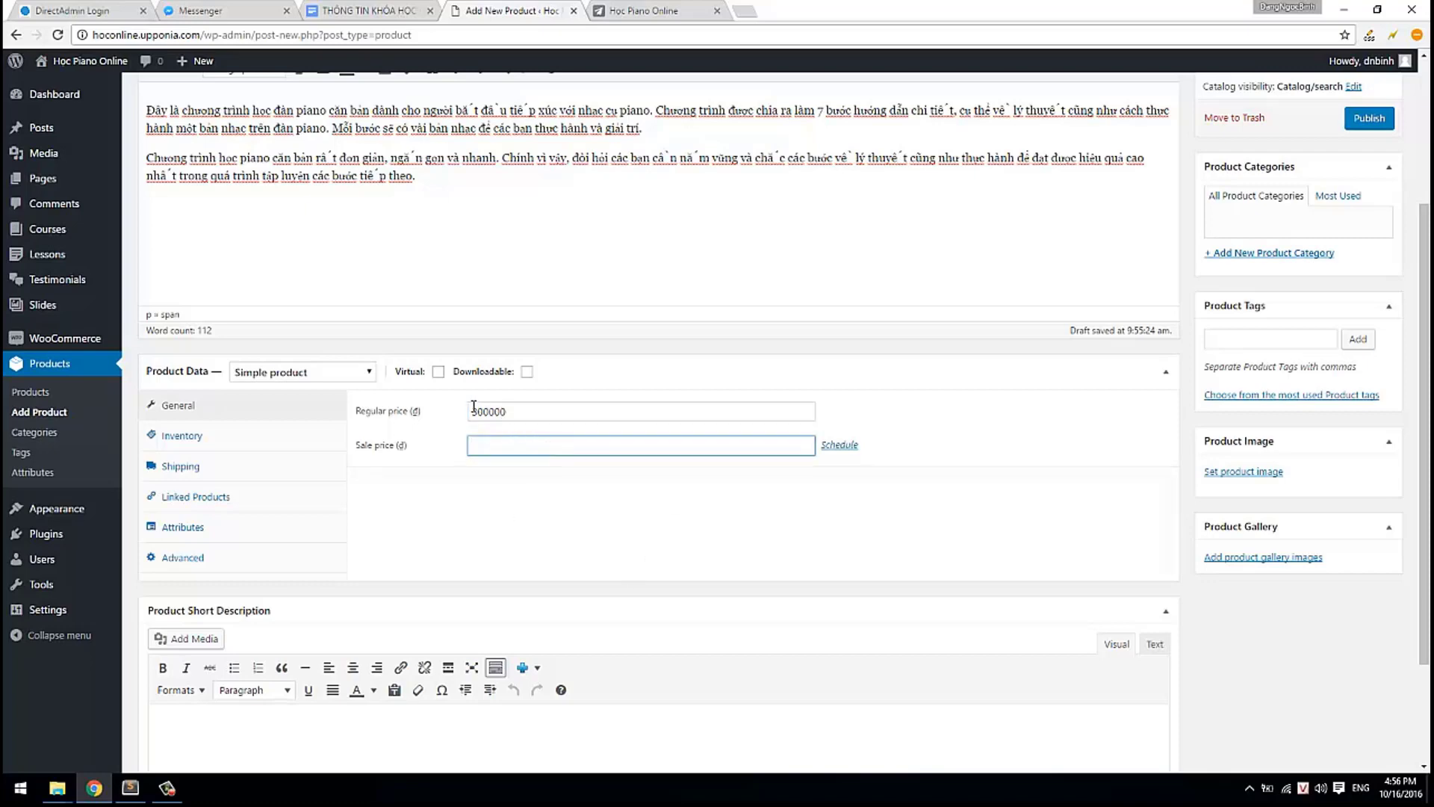
pyautogui.hotkey('shift', 'Tab')
pyautogui.click(547, 443)
pyautogui.moveTo(469, 413); pyautogui.dragTo(524, 415)
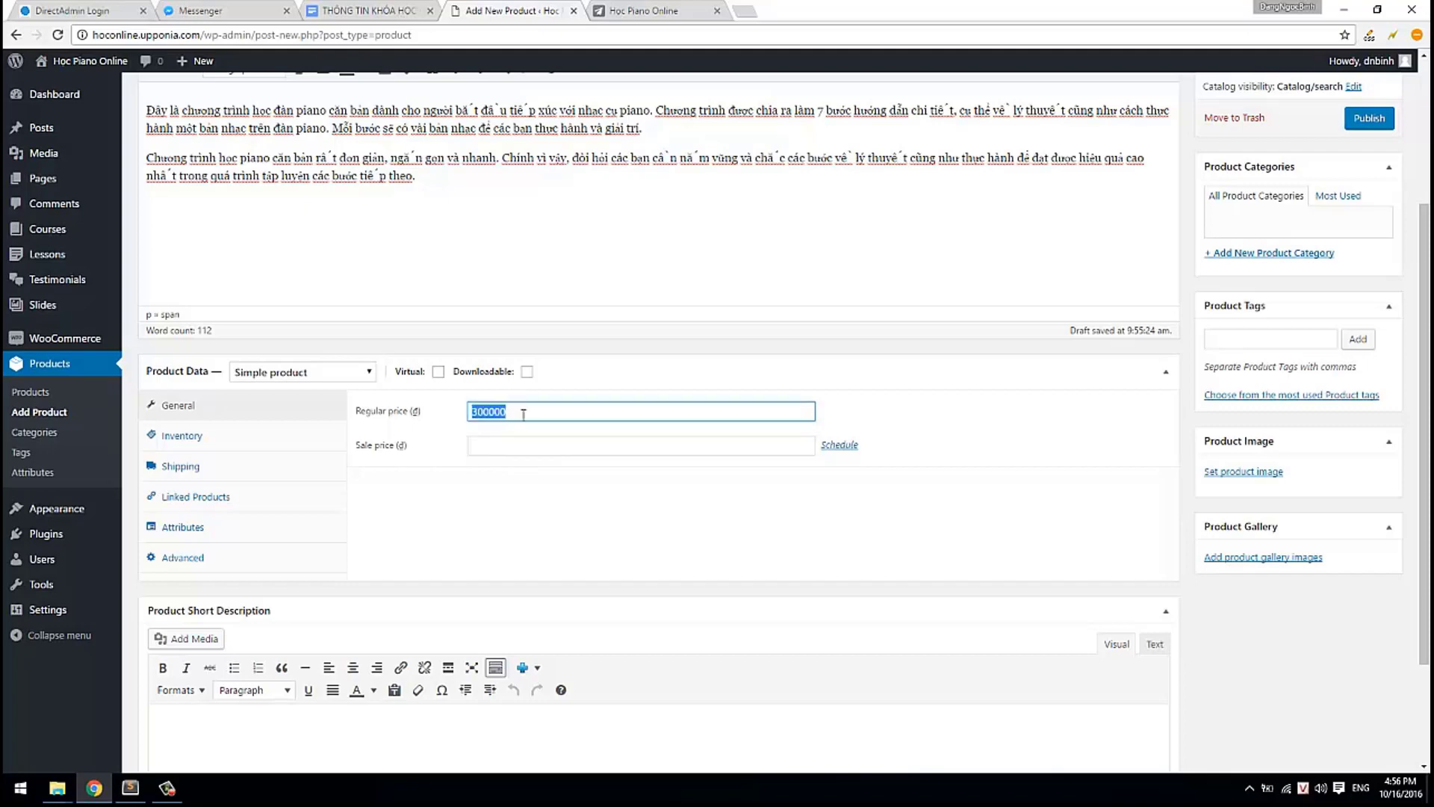
pyautogui.click(509, 454)
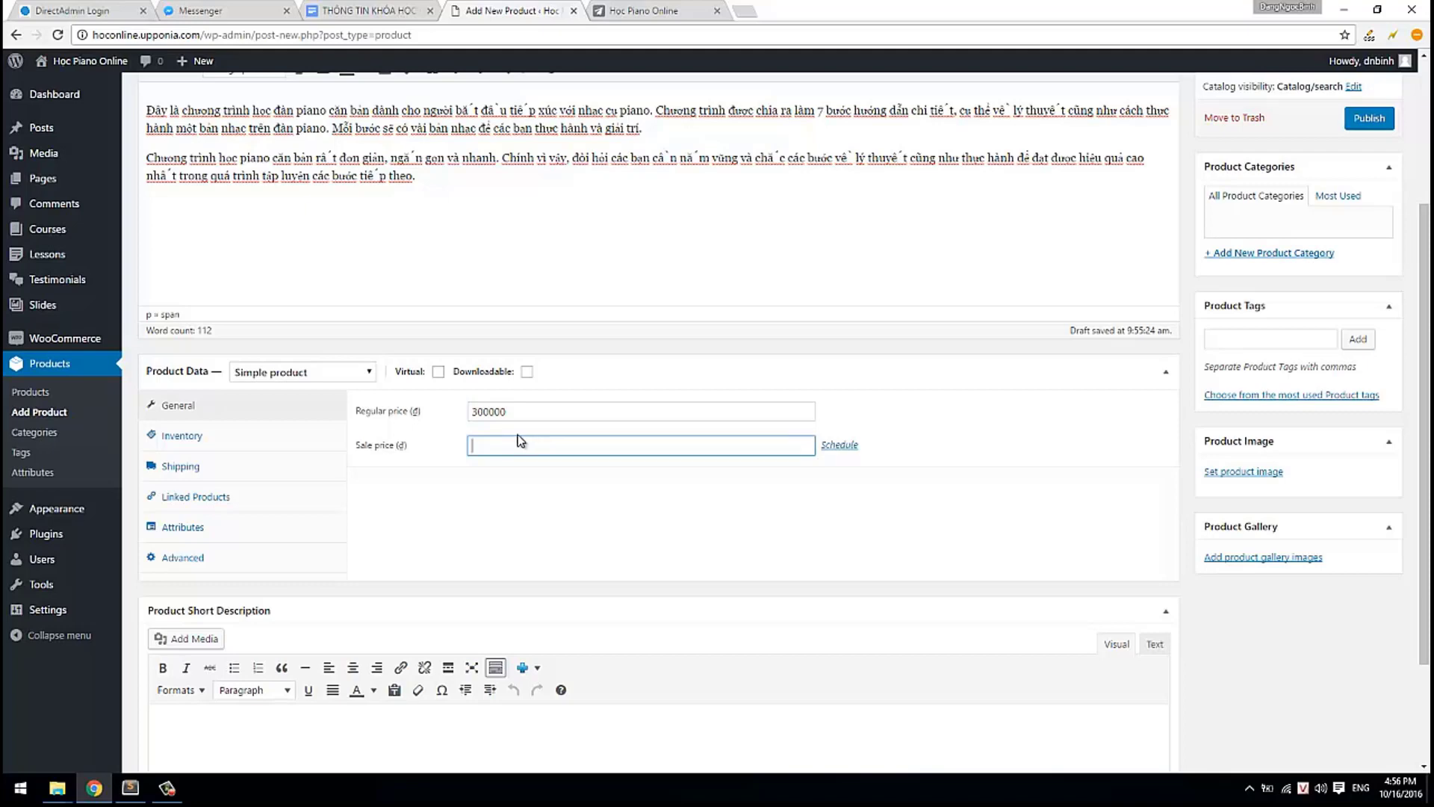
pyautogui.write('250000')
pyautogui.click(458, 502)
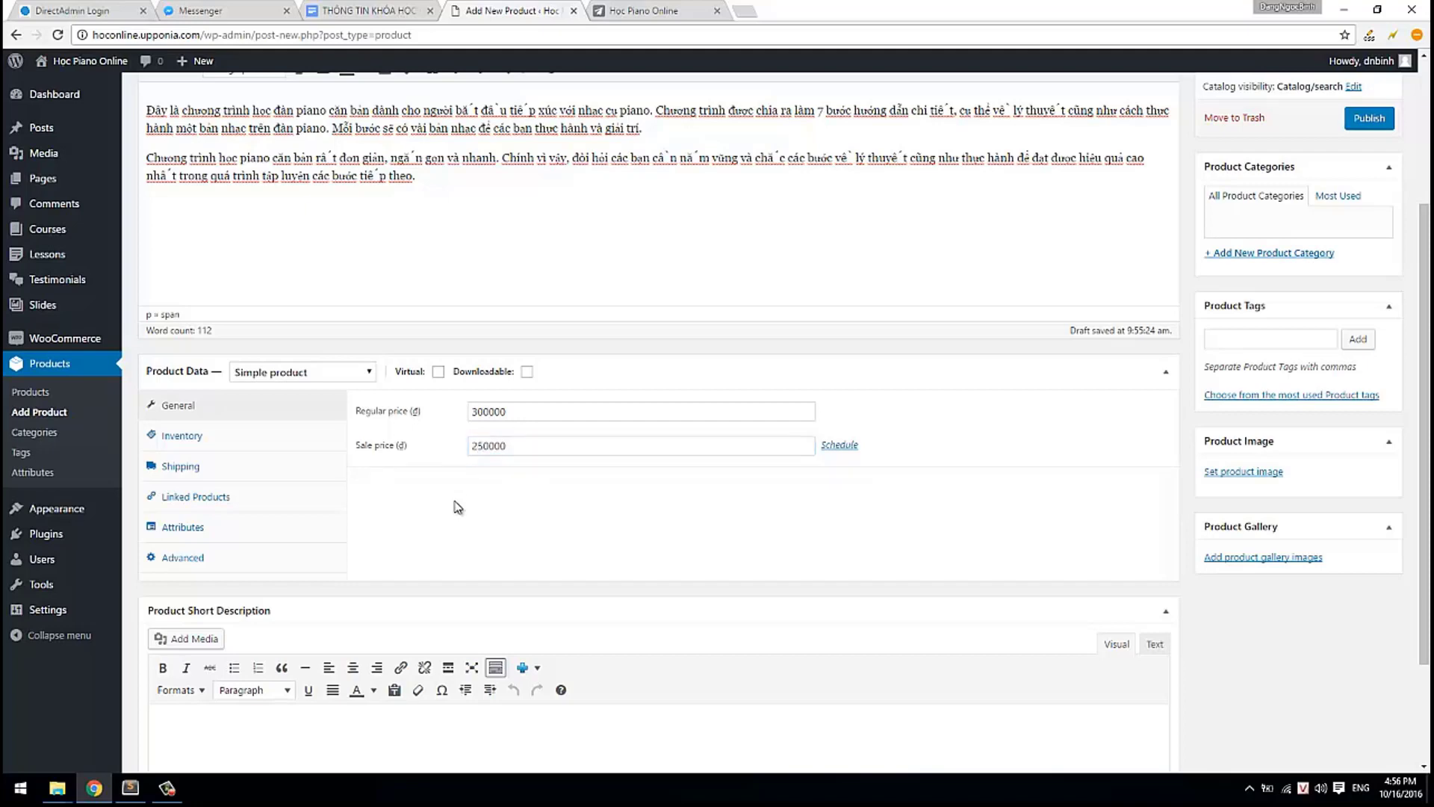
# - Copy both paragraphs of the main product description into the product's short description
pyautogui.scroll(-2, 479, 502)
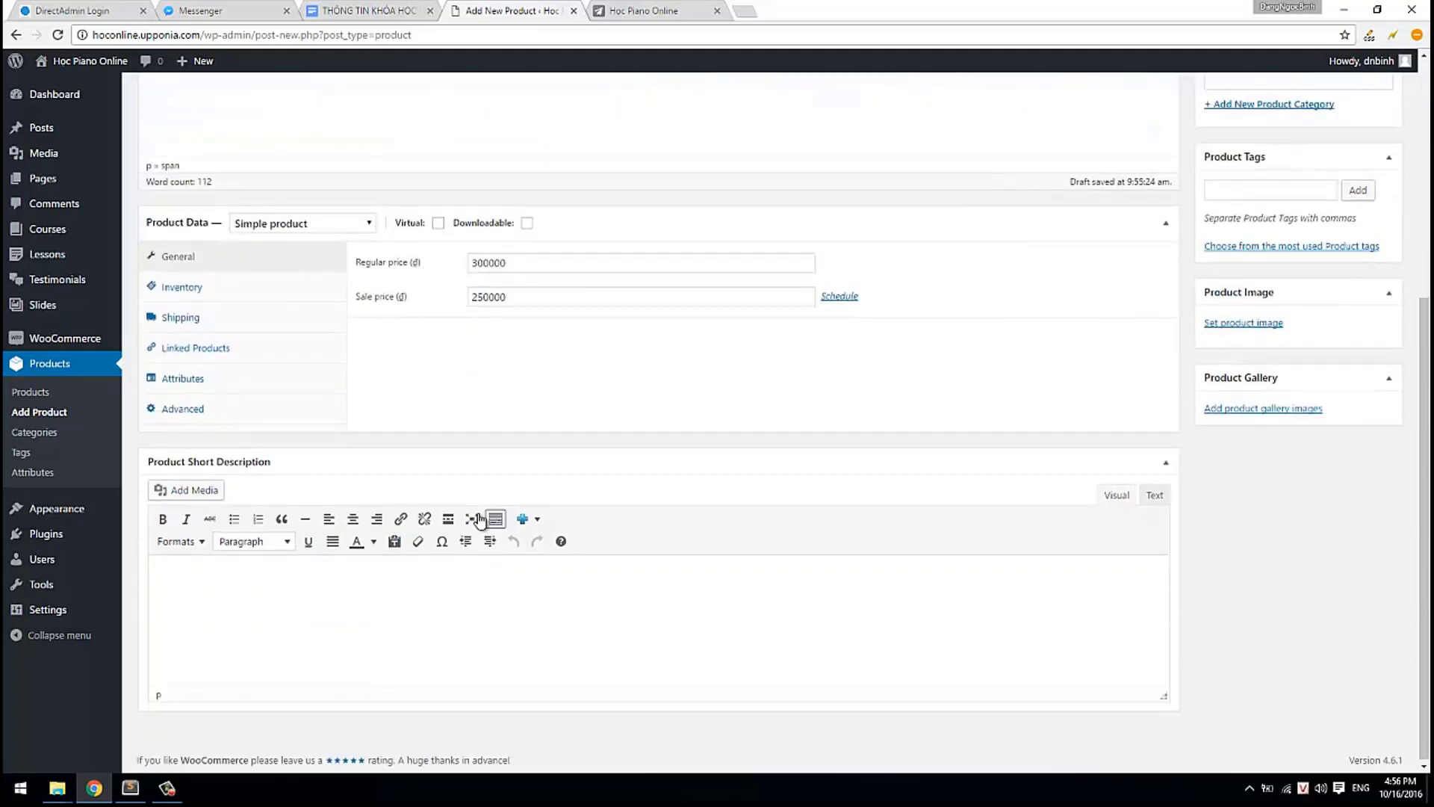
pyautogui.scroll(4, 478, 508)
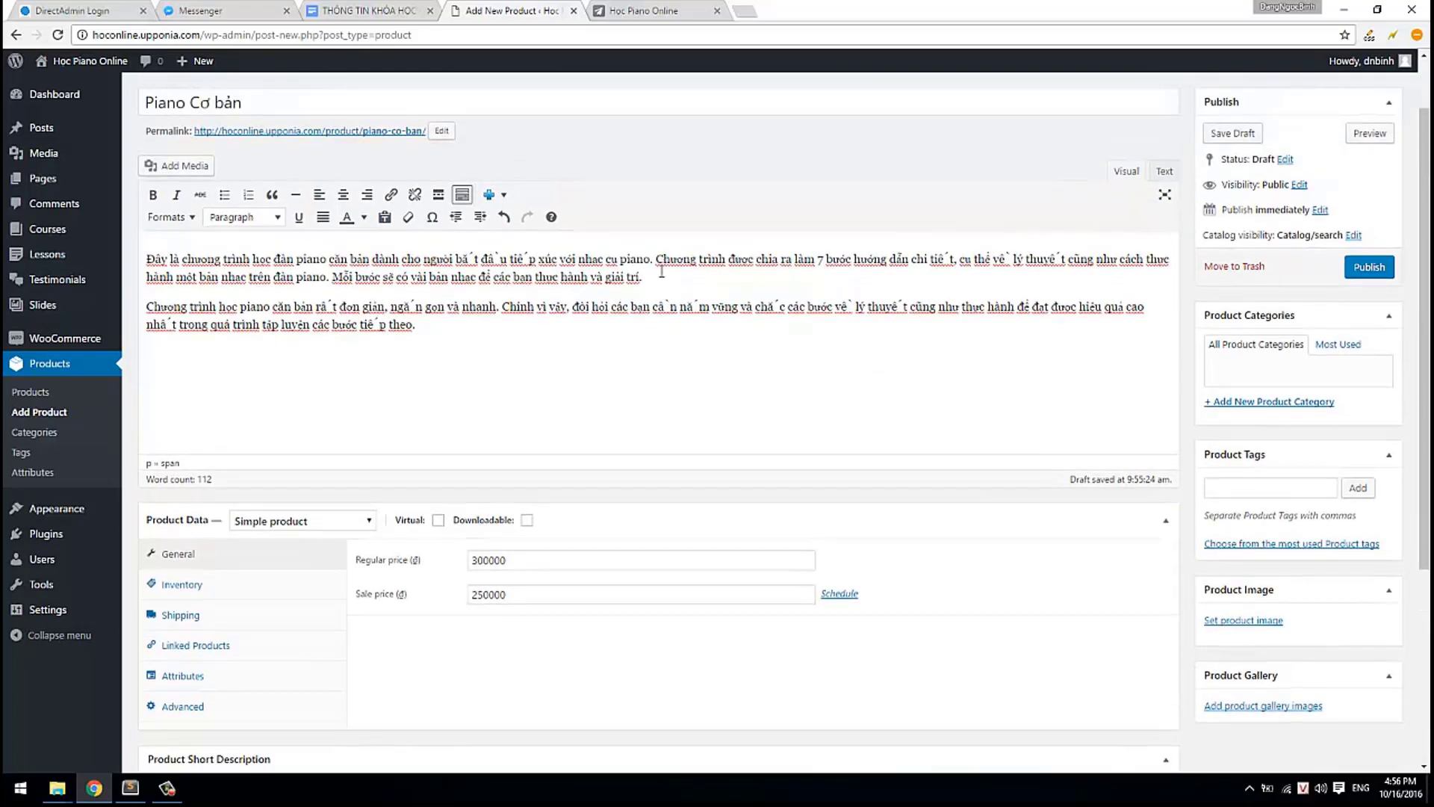
pyautogui.moveTo(644, 276); pyautogui.dragTo(155, 243)
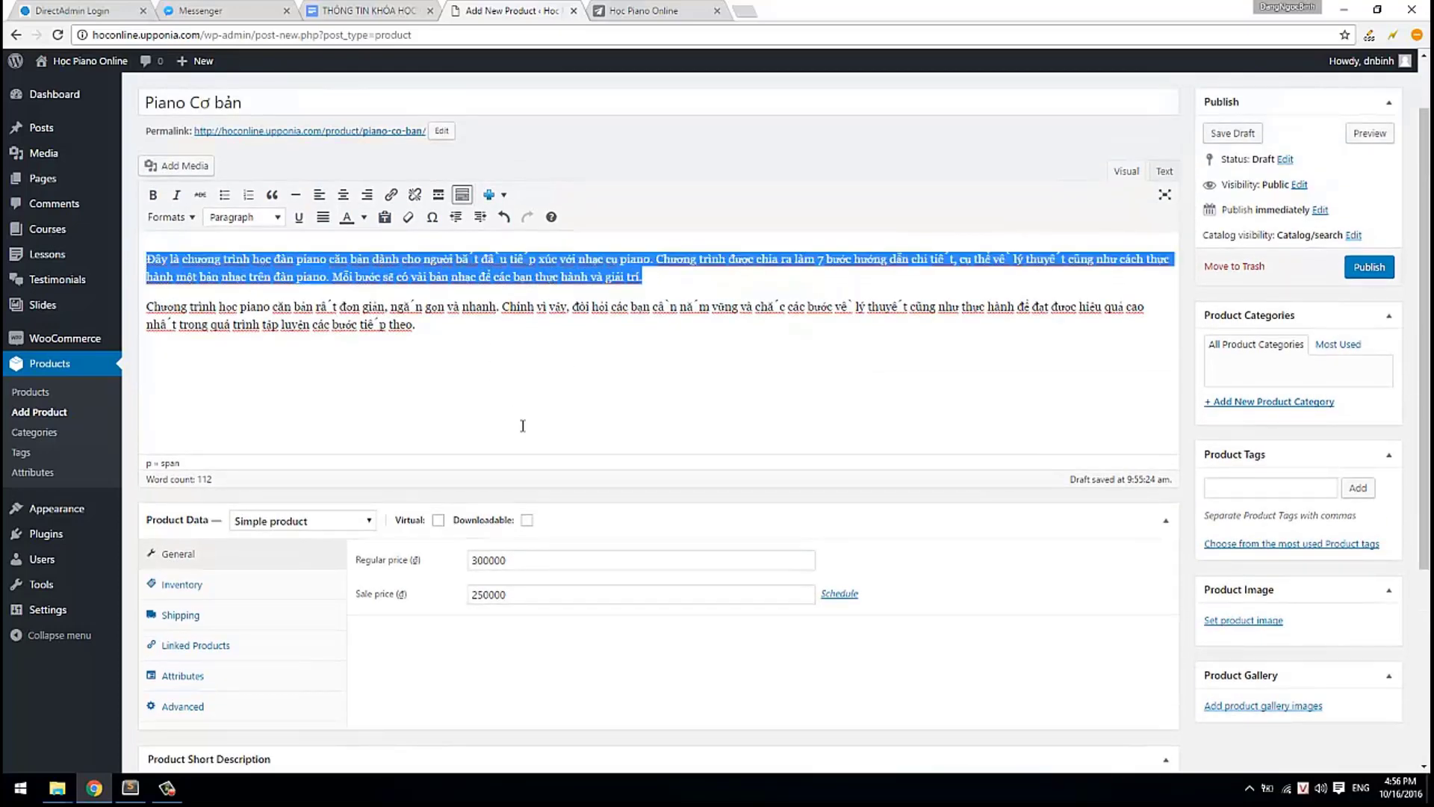
pyautogui.scroll(-4, 523, 426)
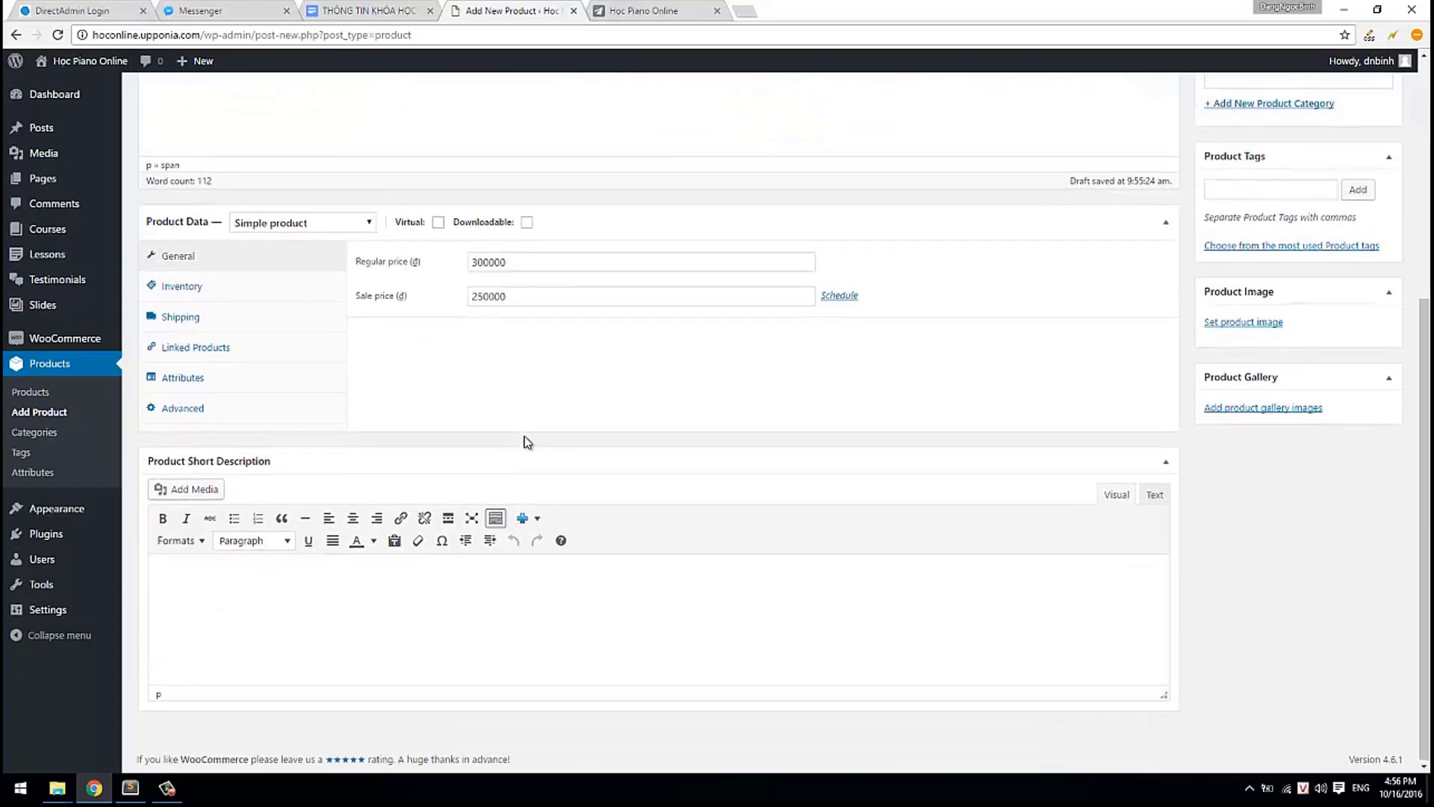
pyautogui.scroll(5, 527, 441)
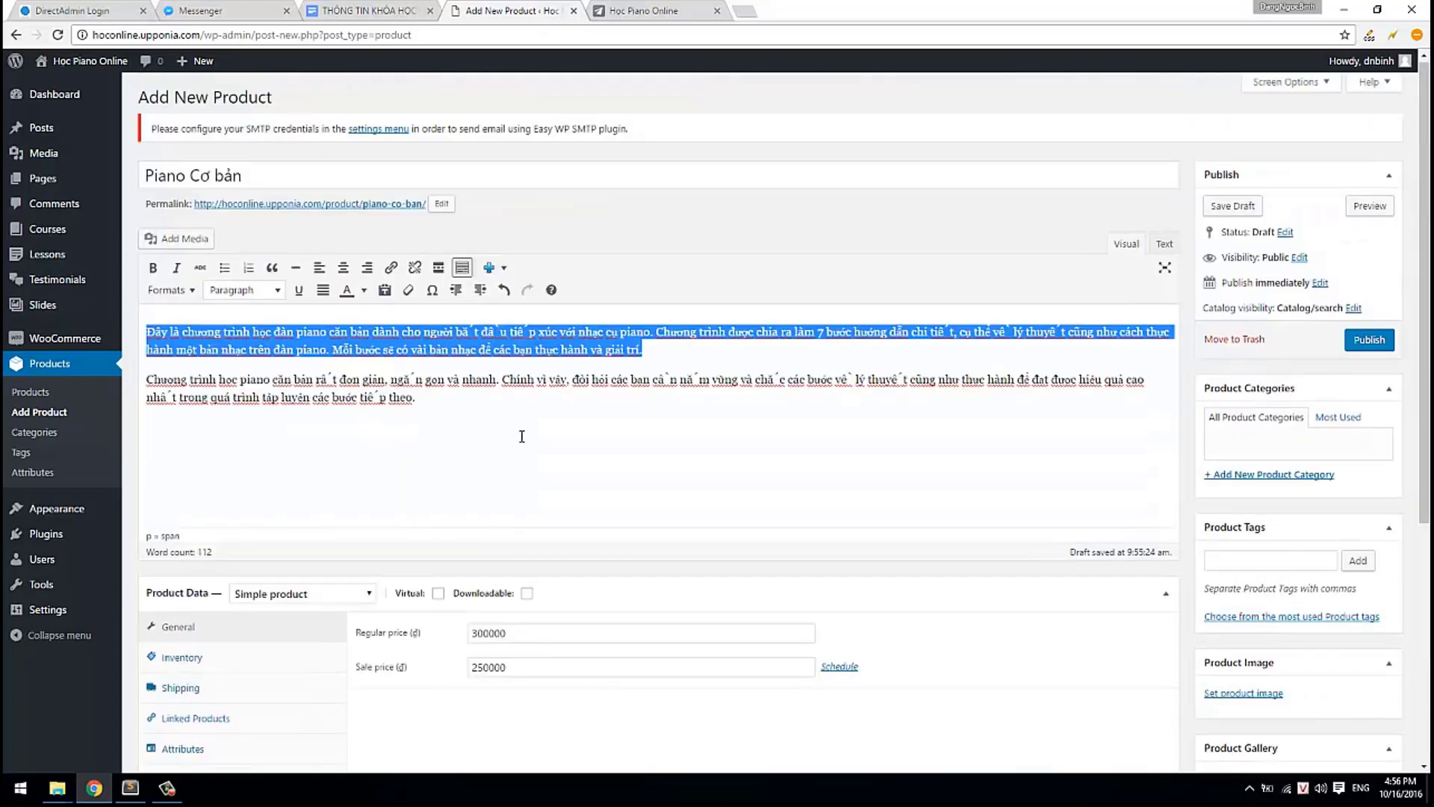
pyautogui.moveTo(521, 436); pyautogui.dragTo(288, 347)
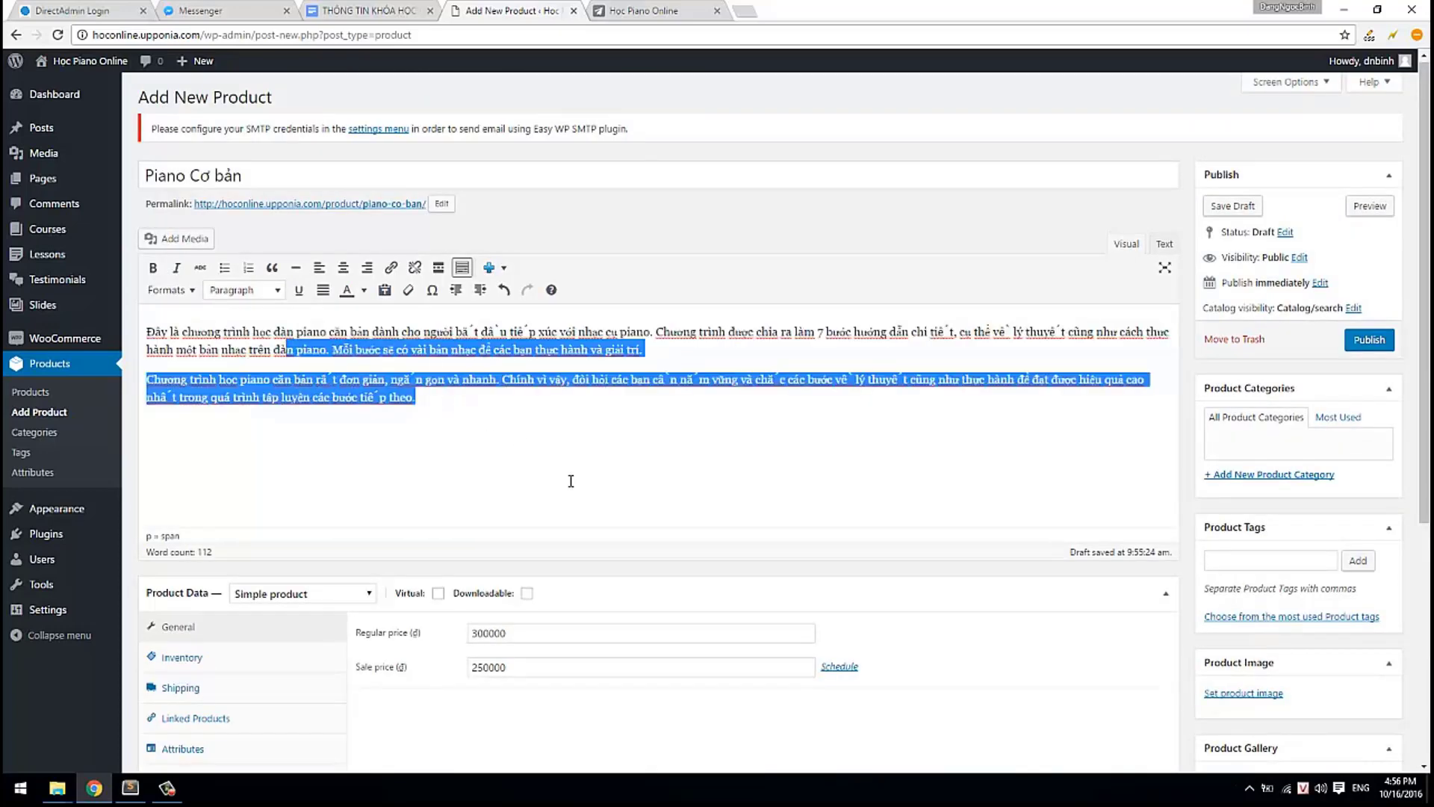
pyautogui.scroll(-3, 570, 480)
pyautogui.hotkey('ctrl', 'a')
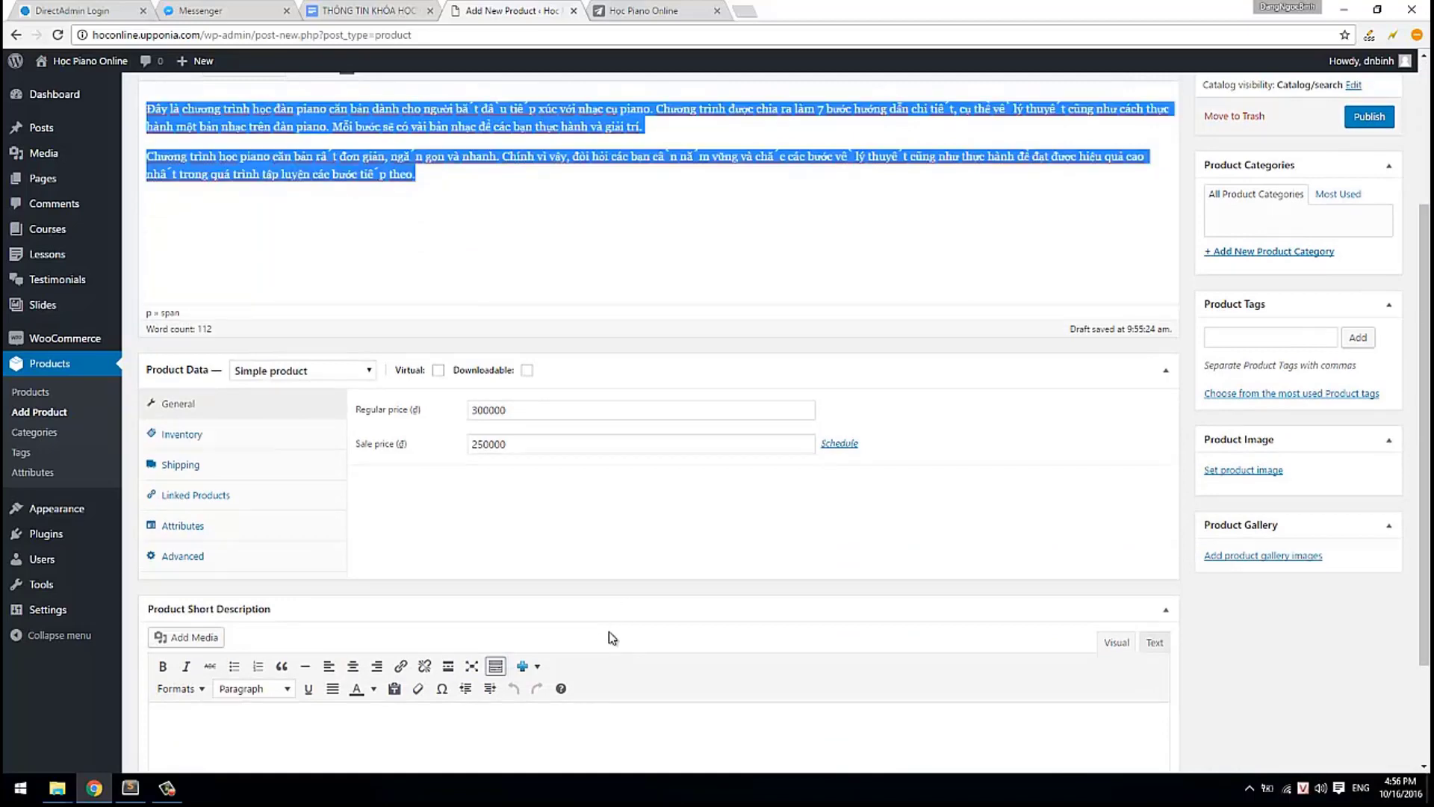
pyautogui.hotkey('ctrl', 'x')
pyautogui.click(503, 630)
pyautogui.hotkey('ctrl', 'v')
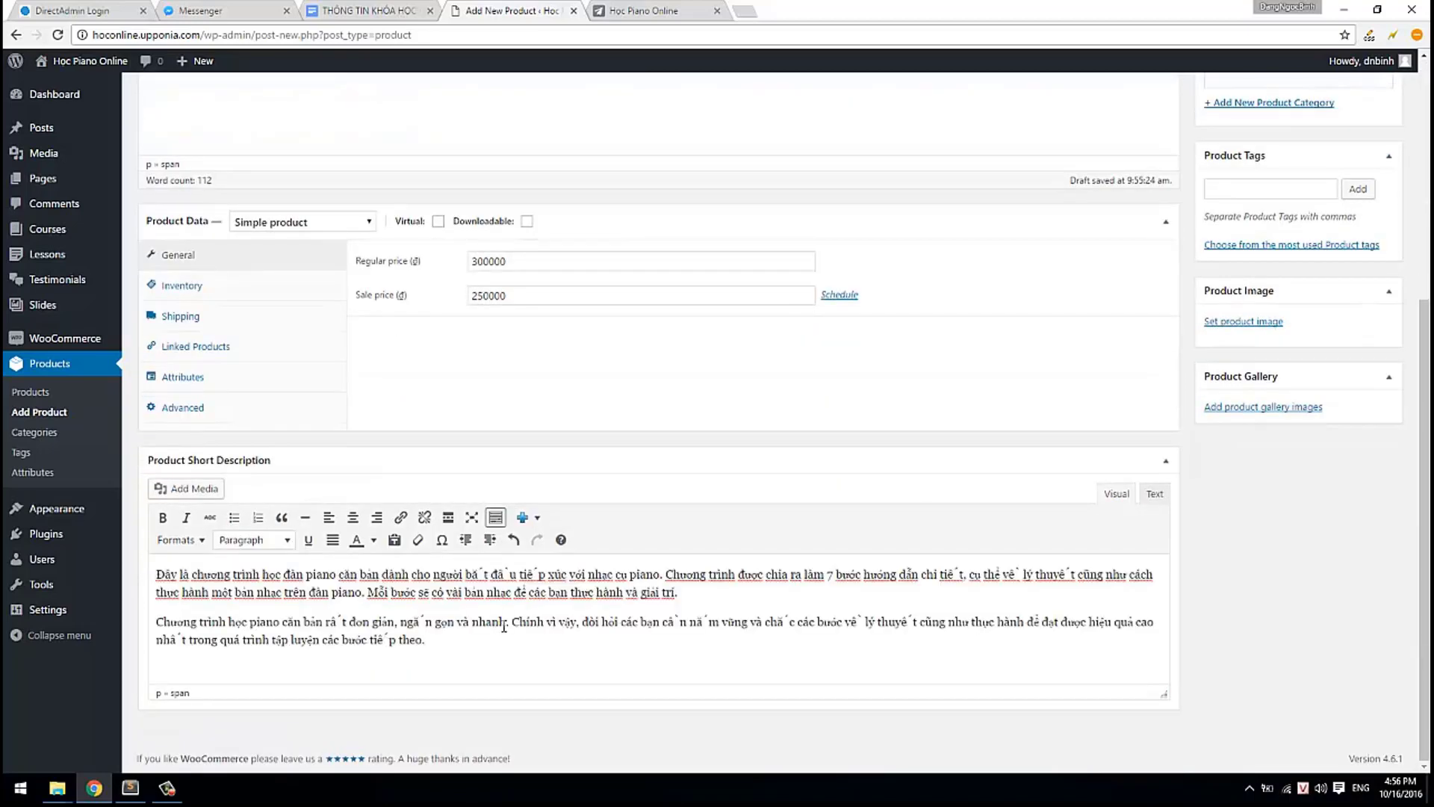
# - Look through the inventory, shipping, linked products, attributes and advanced settings of the product data, ending at the general settings
pyautogui.scroll(3, 503, 628)
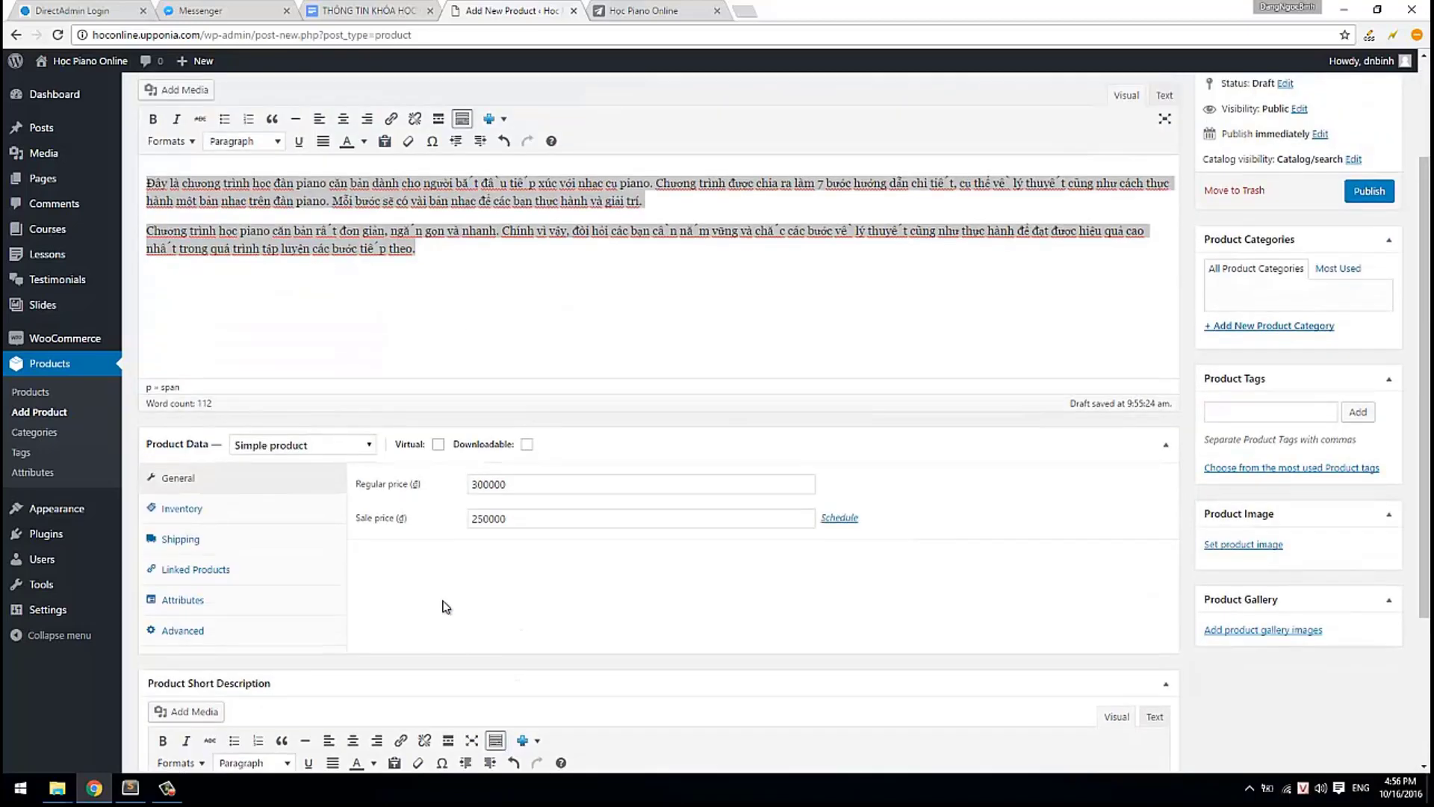
pyautogui.click(225, 539)
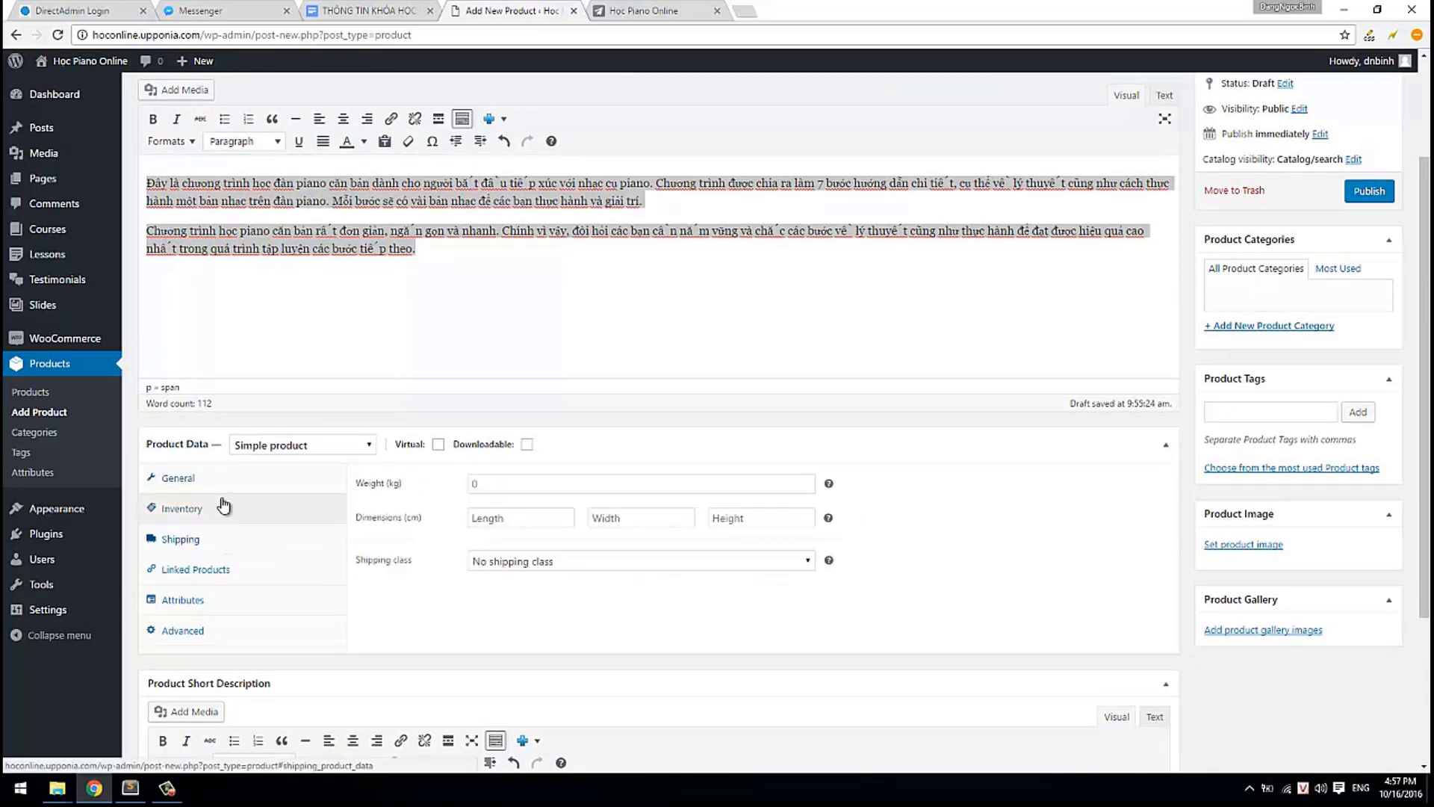
pyautogui.click(219, 510)
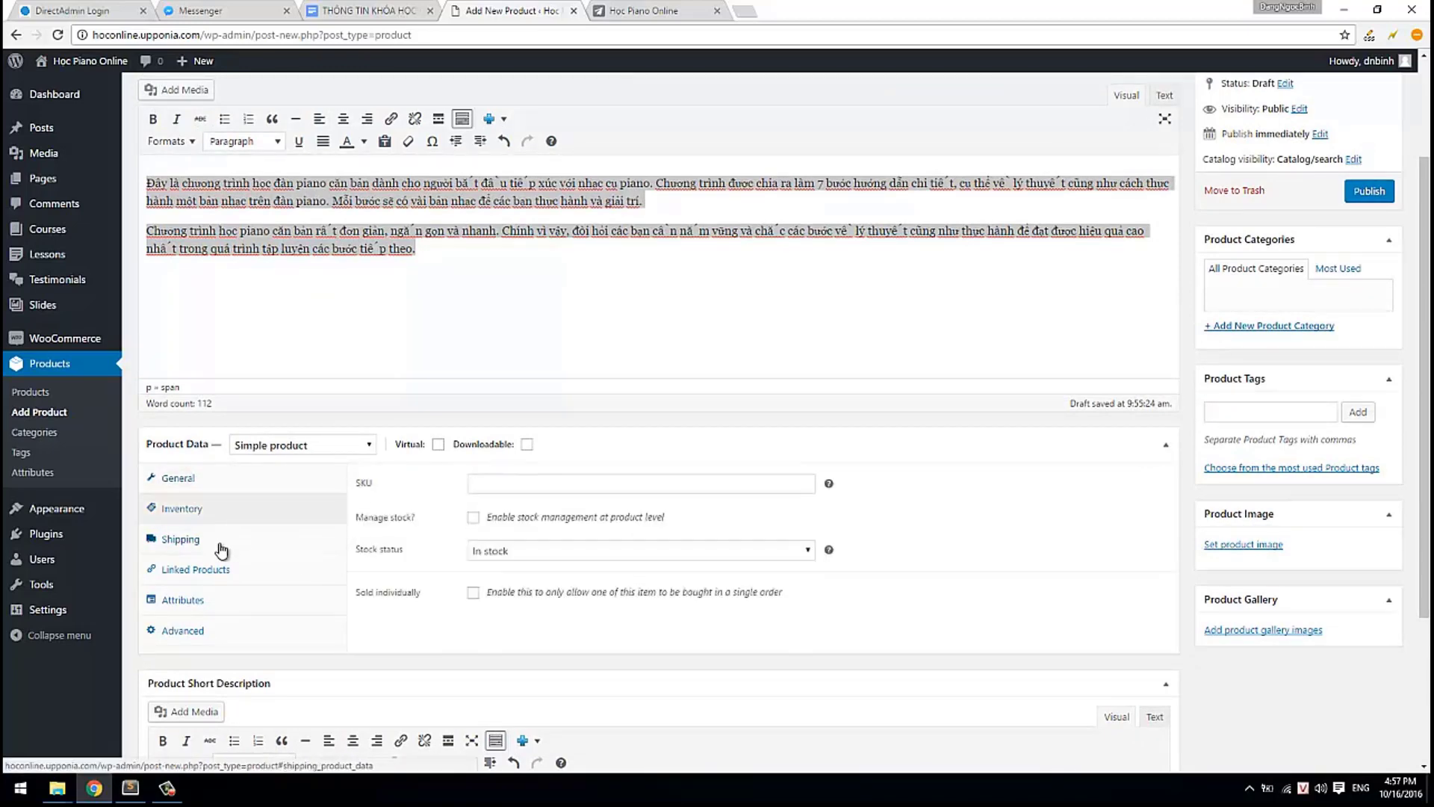
pyautogui.click(221, 552)
pyautogui.click(217, 571)
pyautogui.click(211, 602)
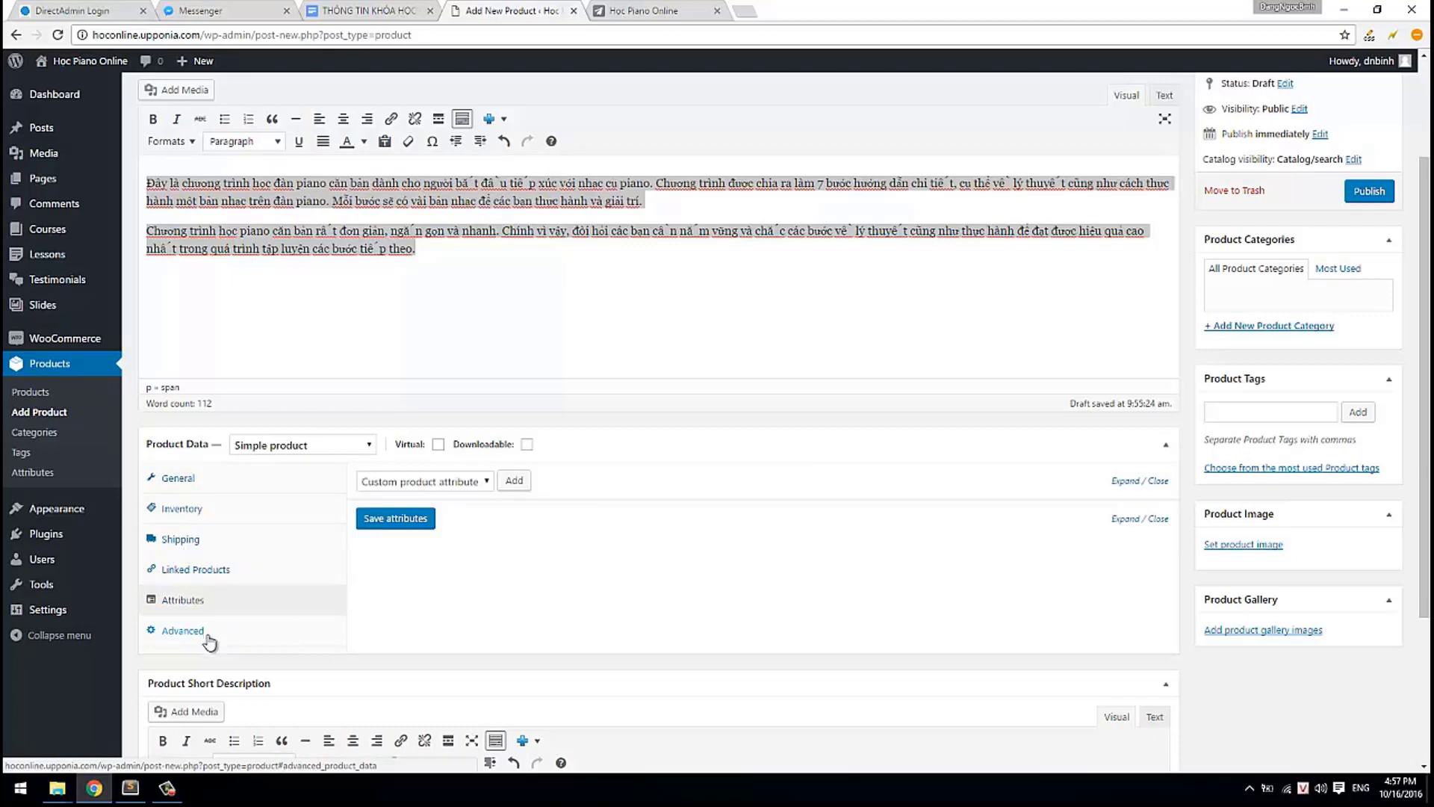
pyautogui.click(208, 633)
pyautogui.click(215, 601)
pyautogui.click(224, 508)
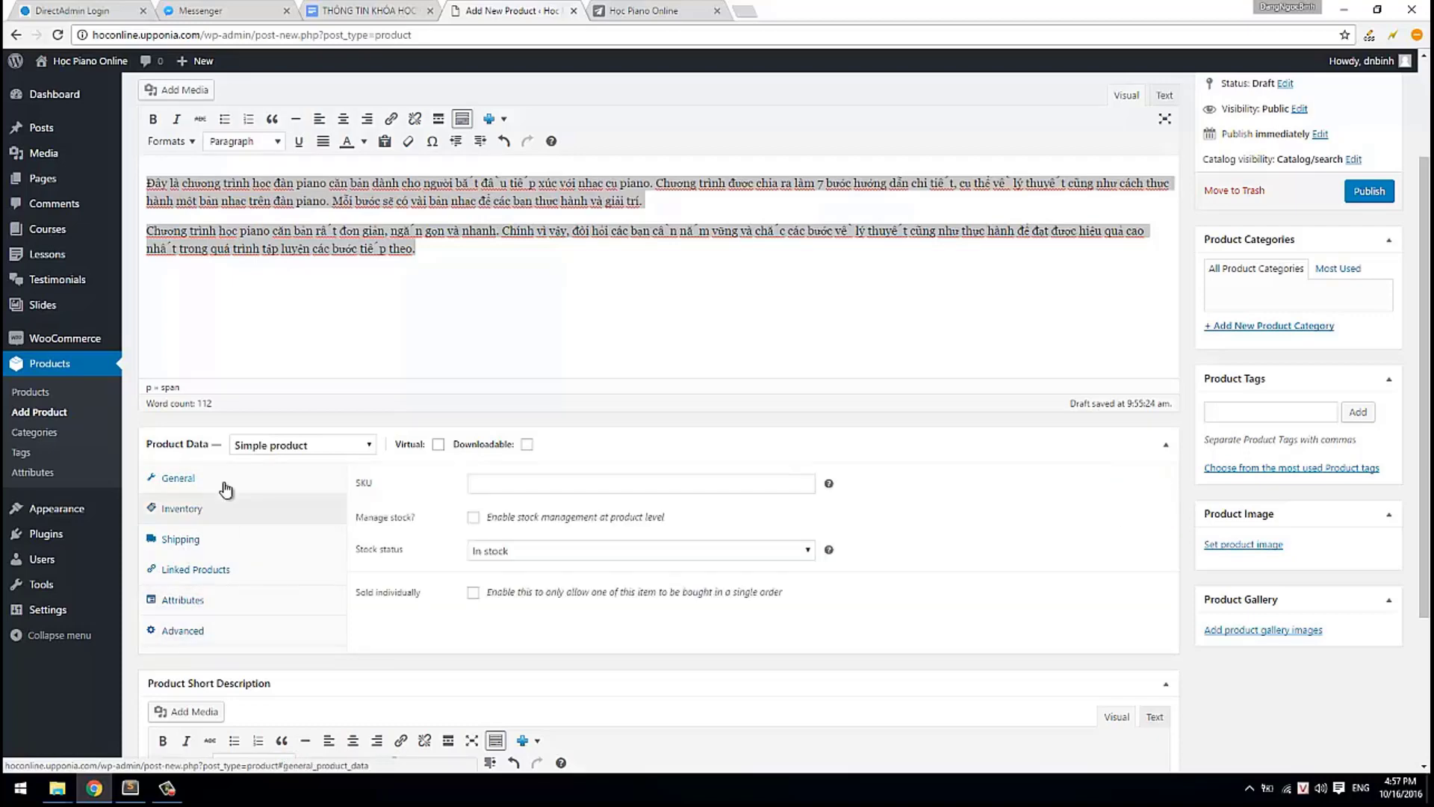
pyautogui.click(226, 487)
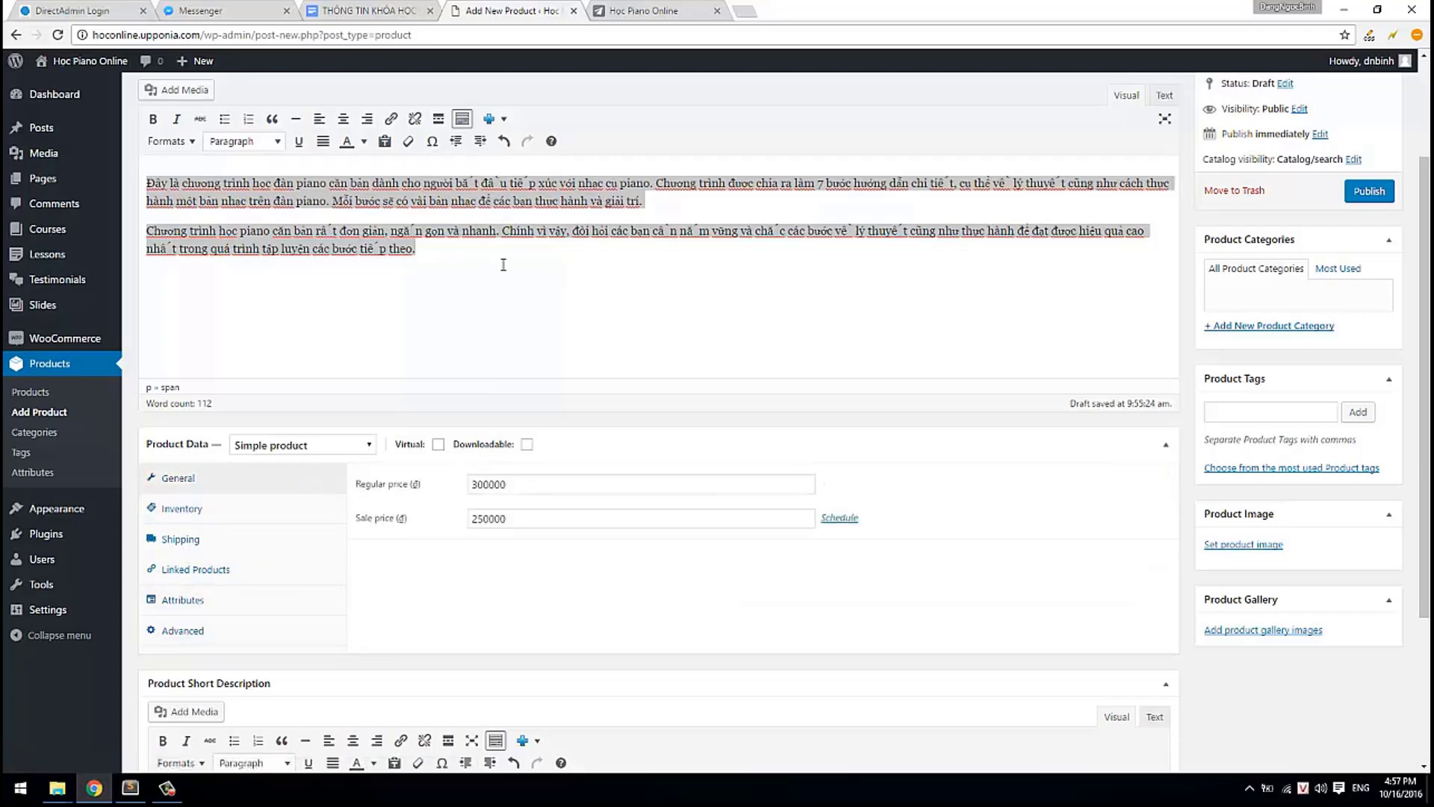
# - Set the media library photo of two children playing a grand piano as the product image
pyautogui.scroll(2, 575, 285)
pyautogui.scroll(-3, 1057, 480)
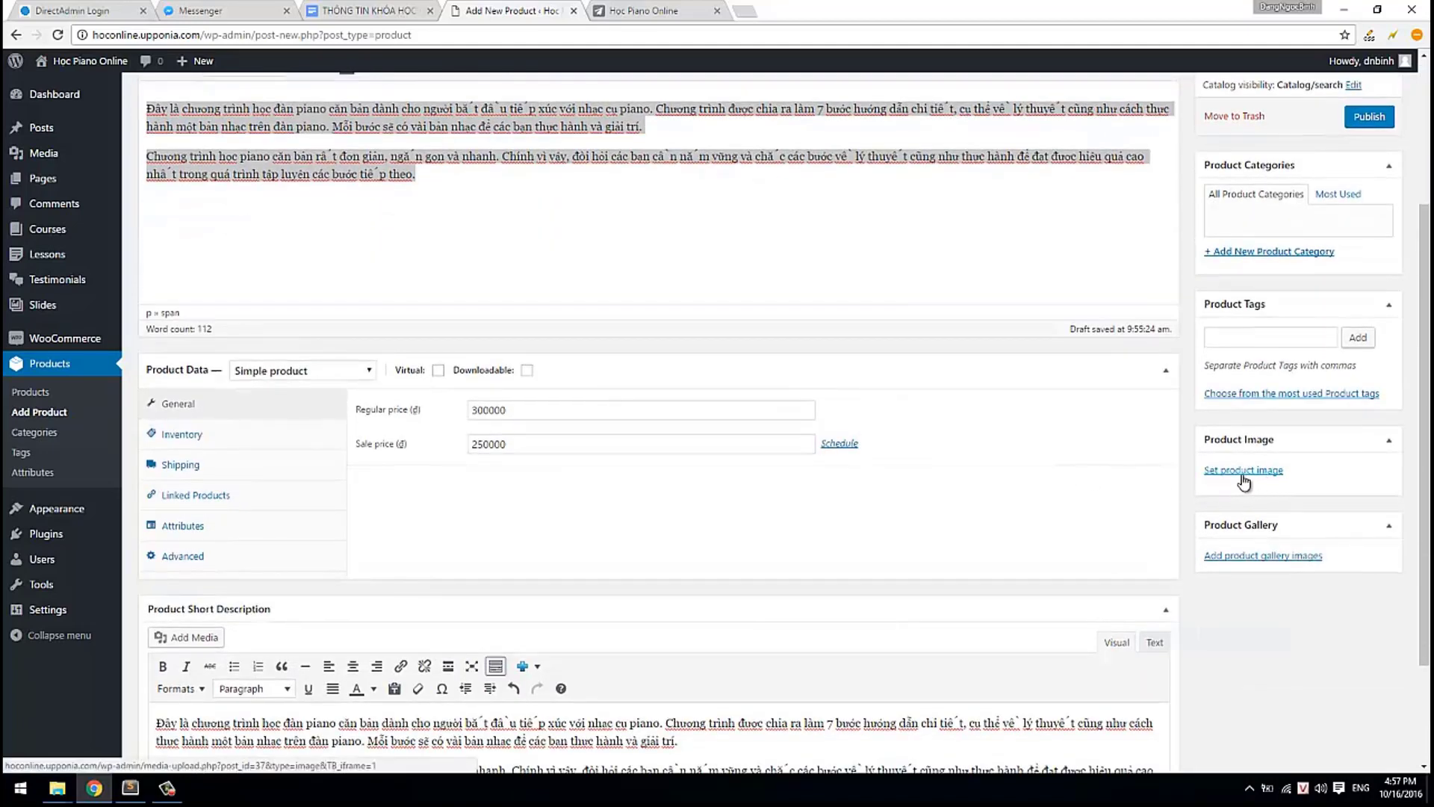
pyautogui.click(1226, 472)
pyautogui.click(197, 225)
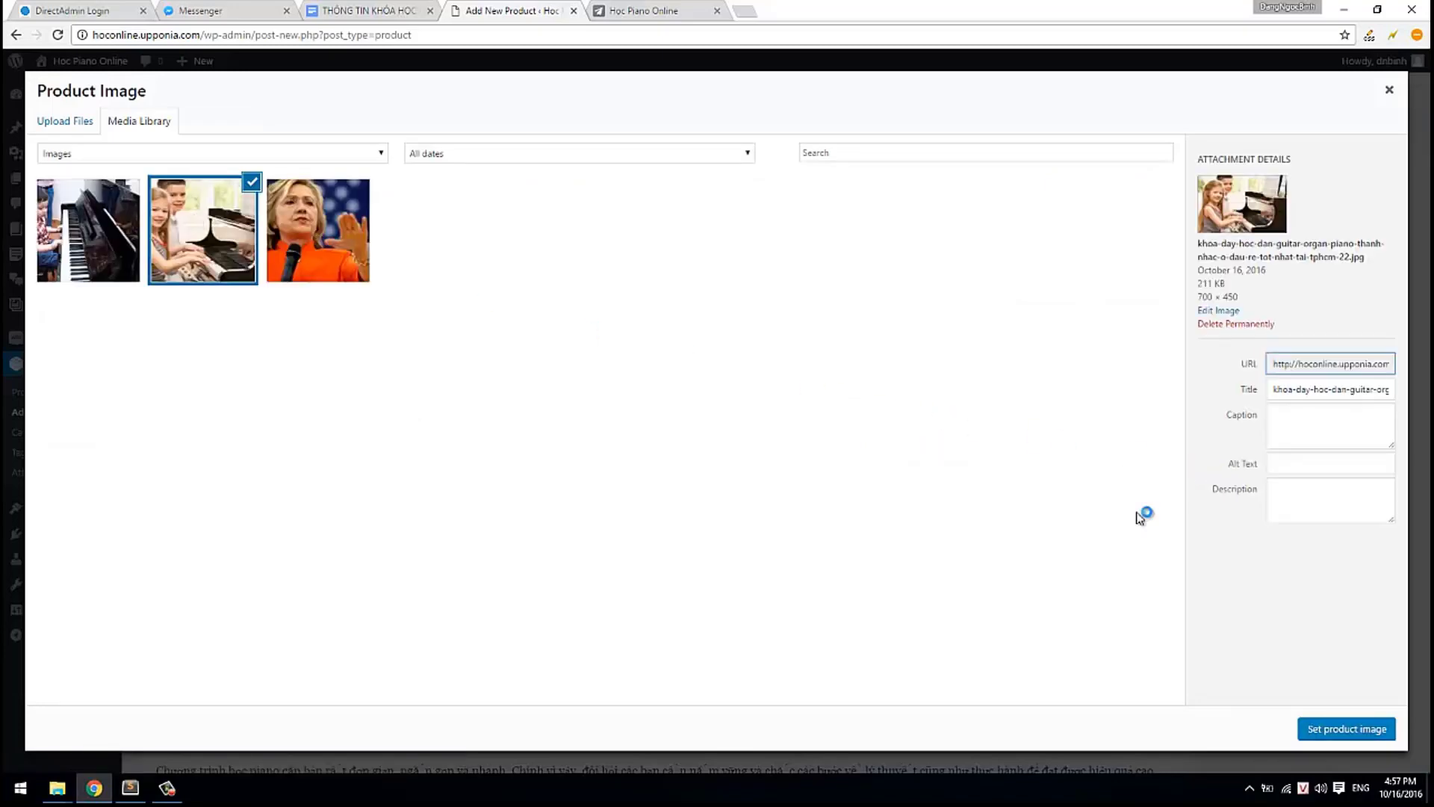
pyautogui.click(1337, 729)
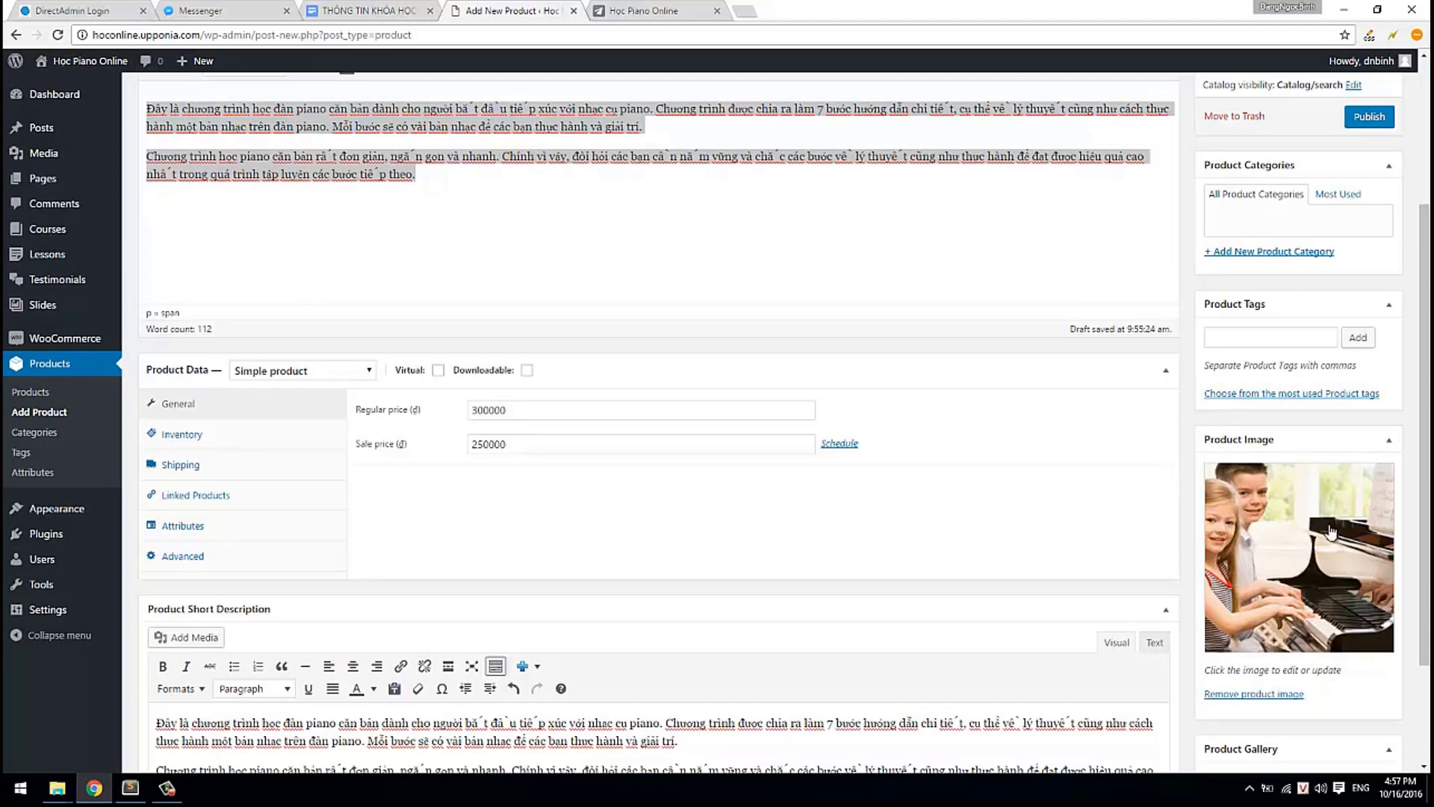
# - Check the completed product form and publish the product "Piano Cơ bản"
pyautogui.scroll(-2, 1232, 647)
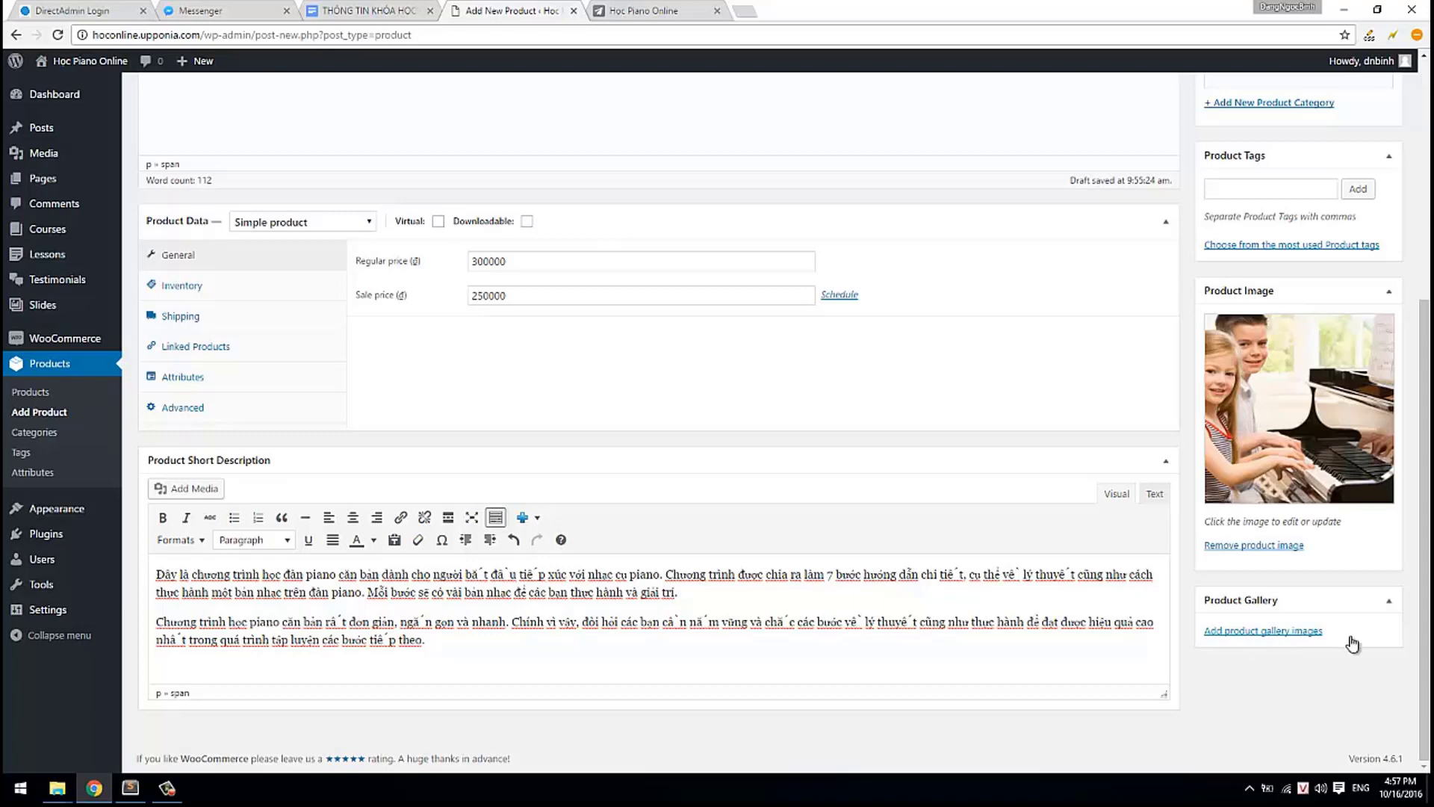
pyautogui.scroll(3, 1350, 641)
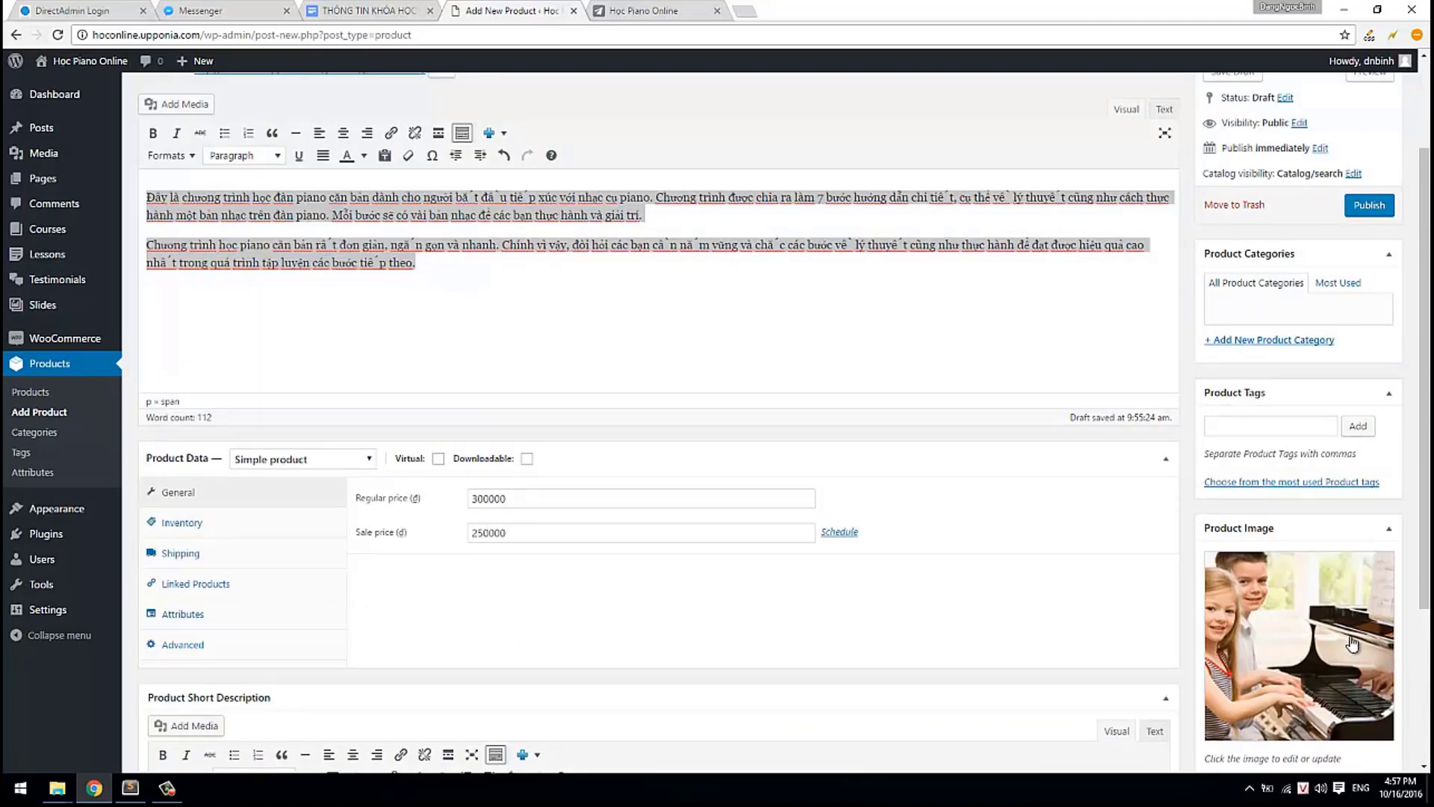
pyautogui.scroll(2, 1352, 643)
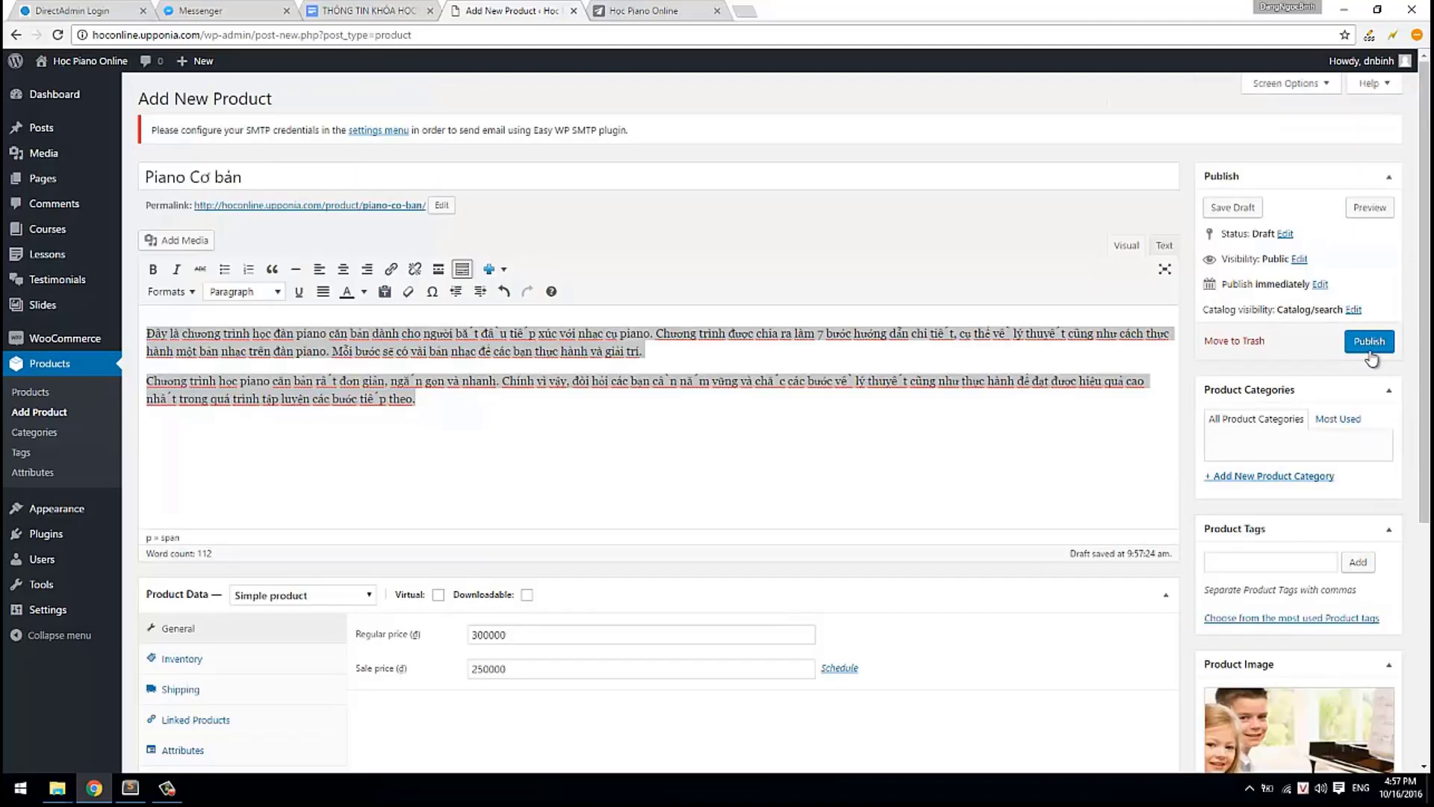
pyautogui.click(1371, 354)
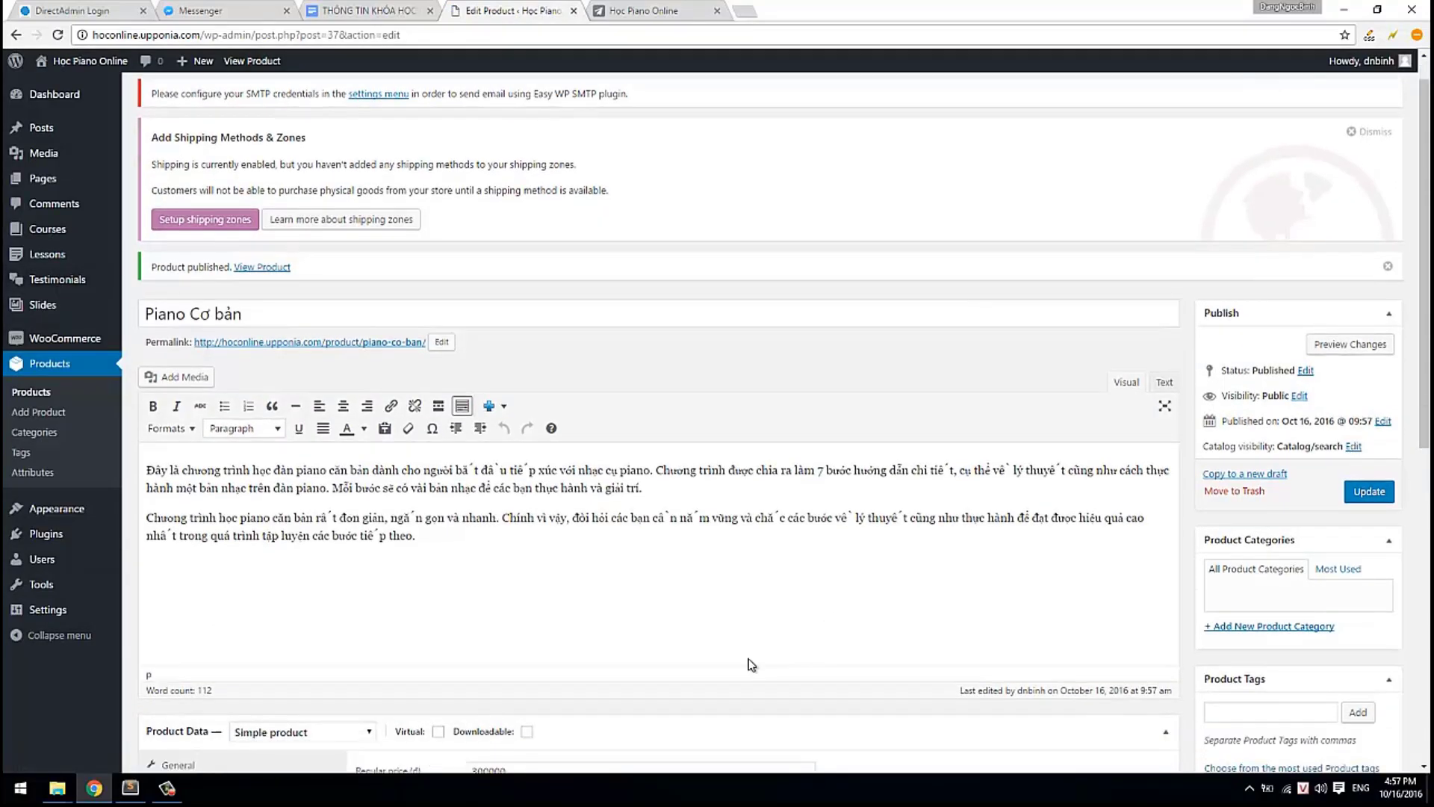
pyautogui.scroll(-3, 598, 661)
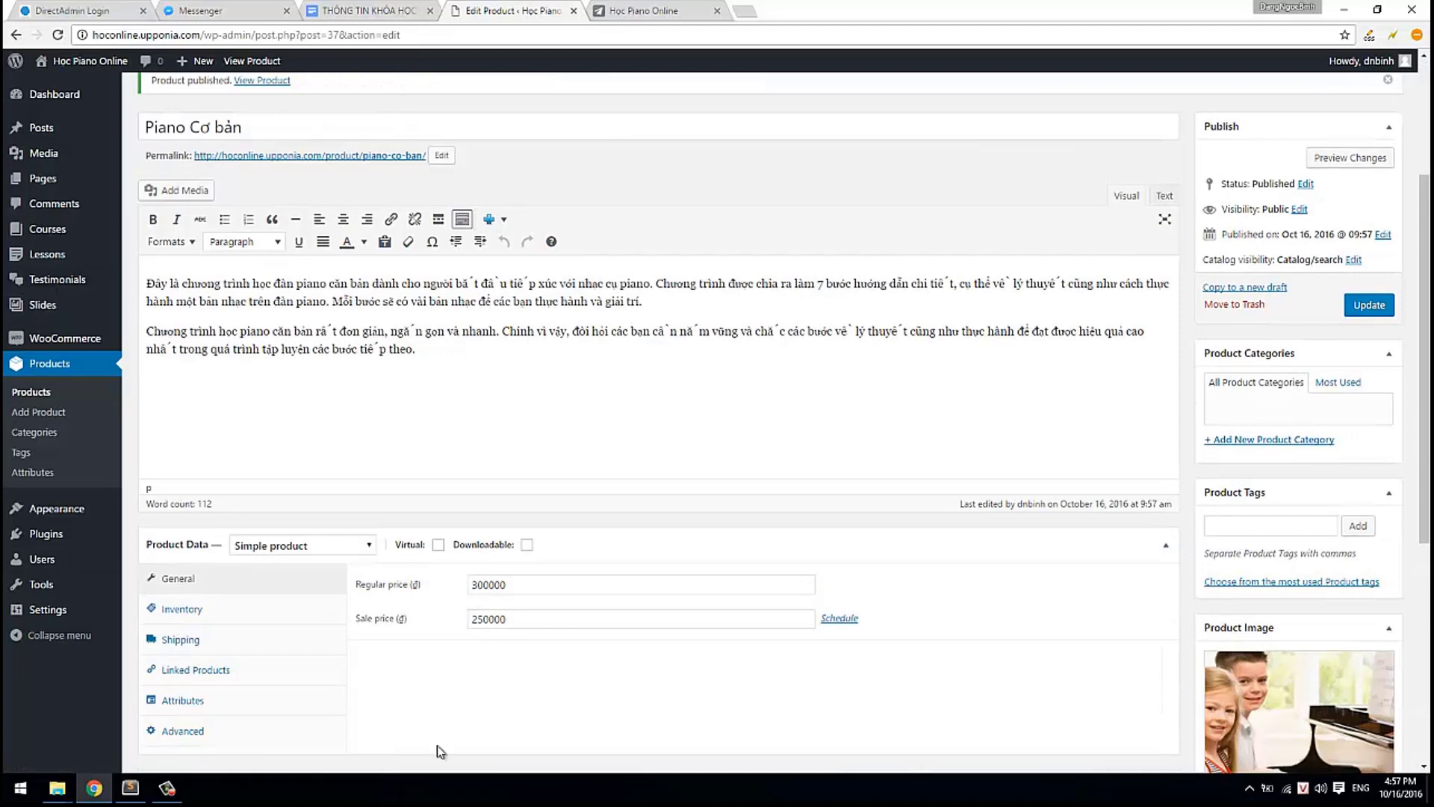
# - Open the existing course "PIANO CĂN BẢN" for editing and go to its Course Options
pyautogui.click(46, 230)
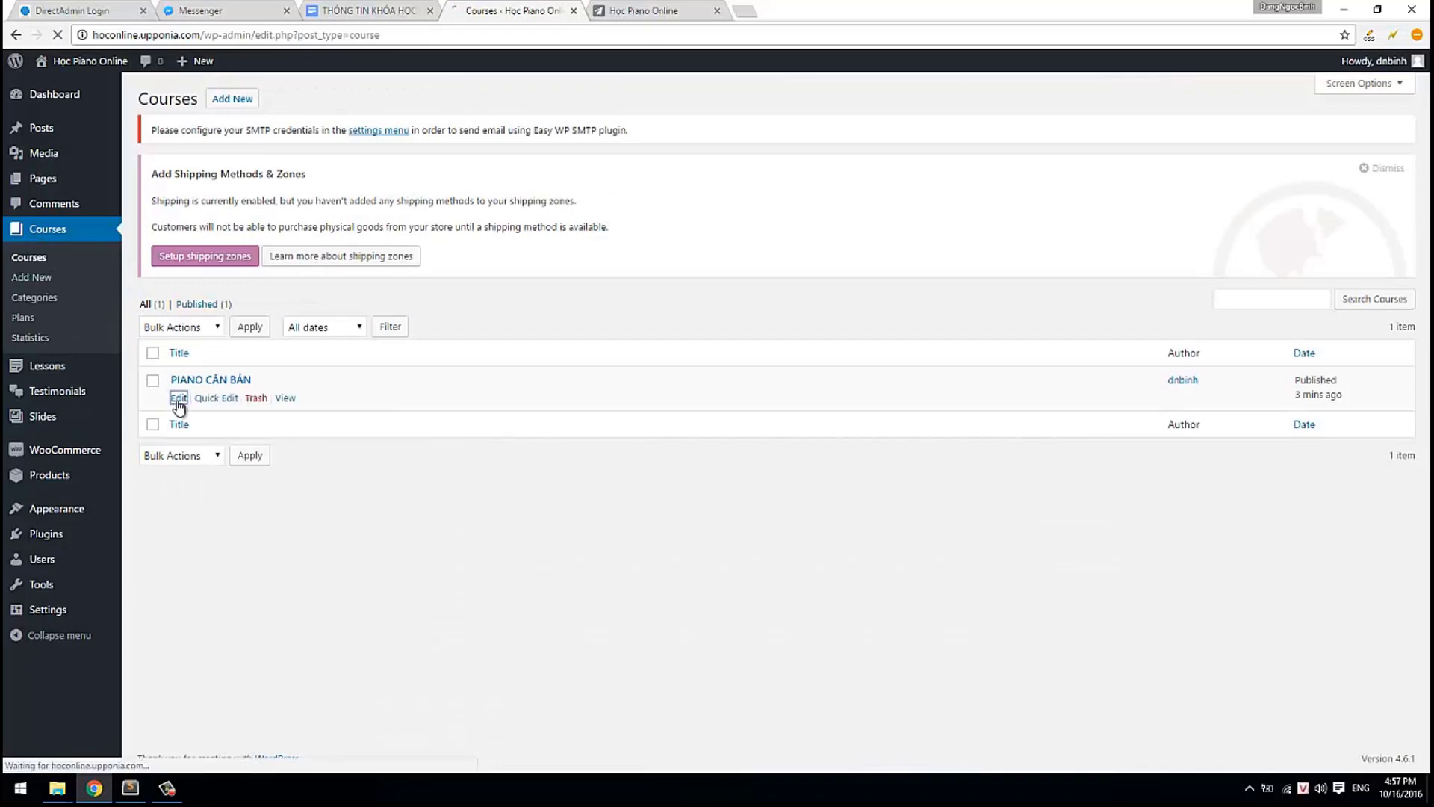
pyautogui.click(179, 398)
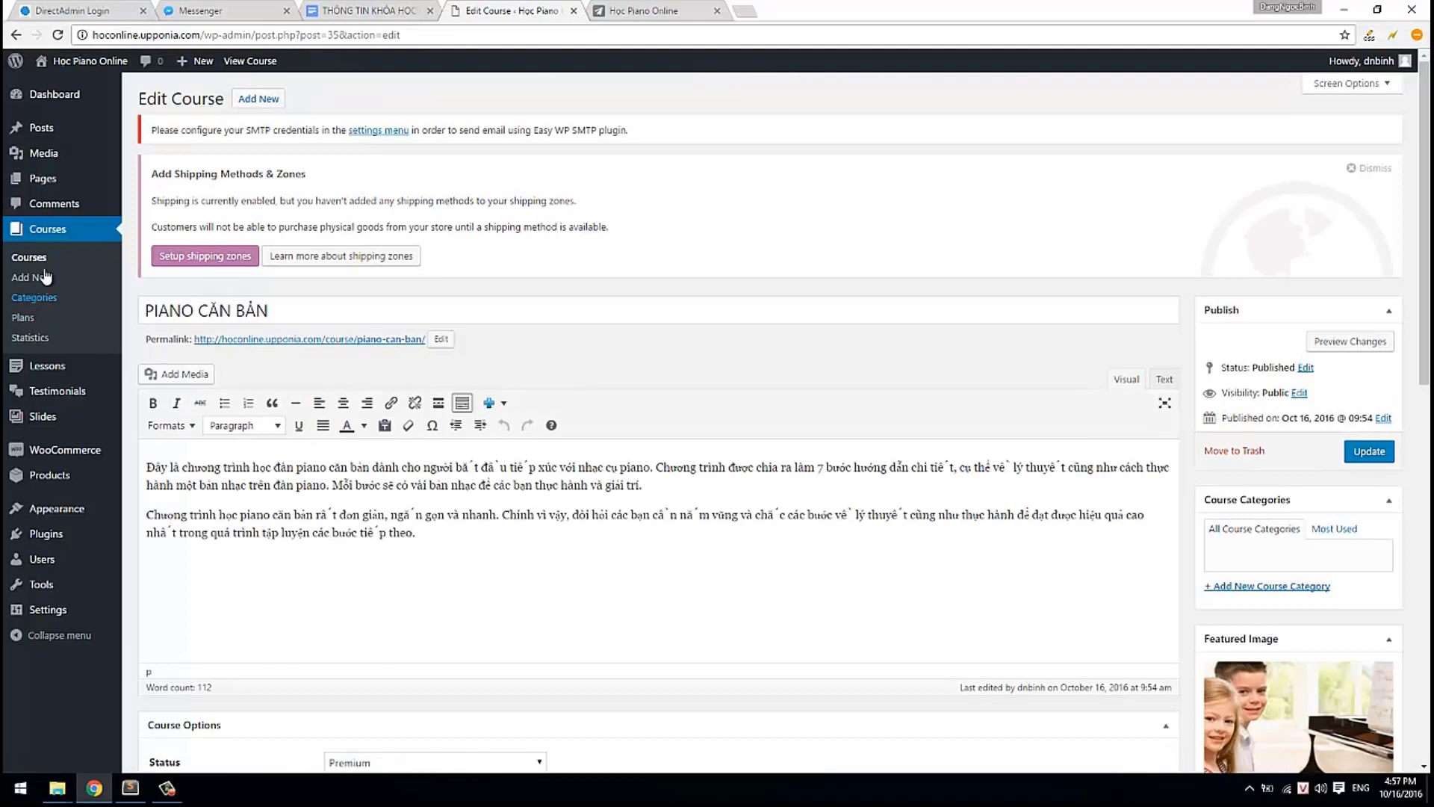
pyautogui.scroll(-3, 475, 439)
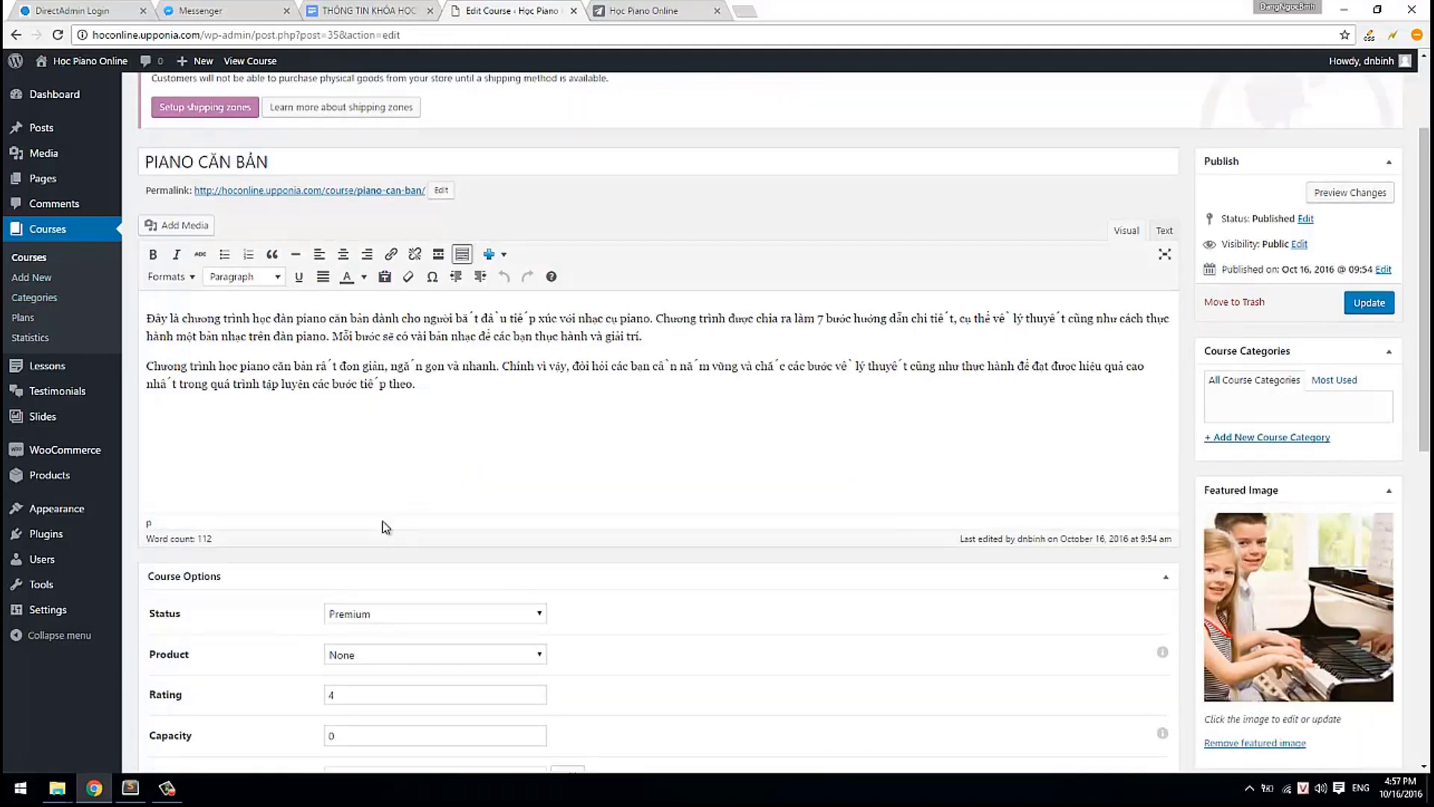
# - Assign the product "Piano Cơ bản" to the course in its Course Options and update the course
pyautogui.scroll(-3, 364, 557)
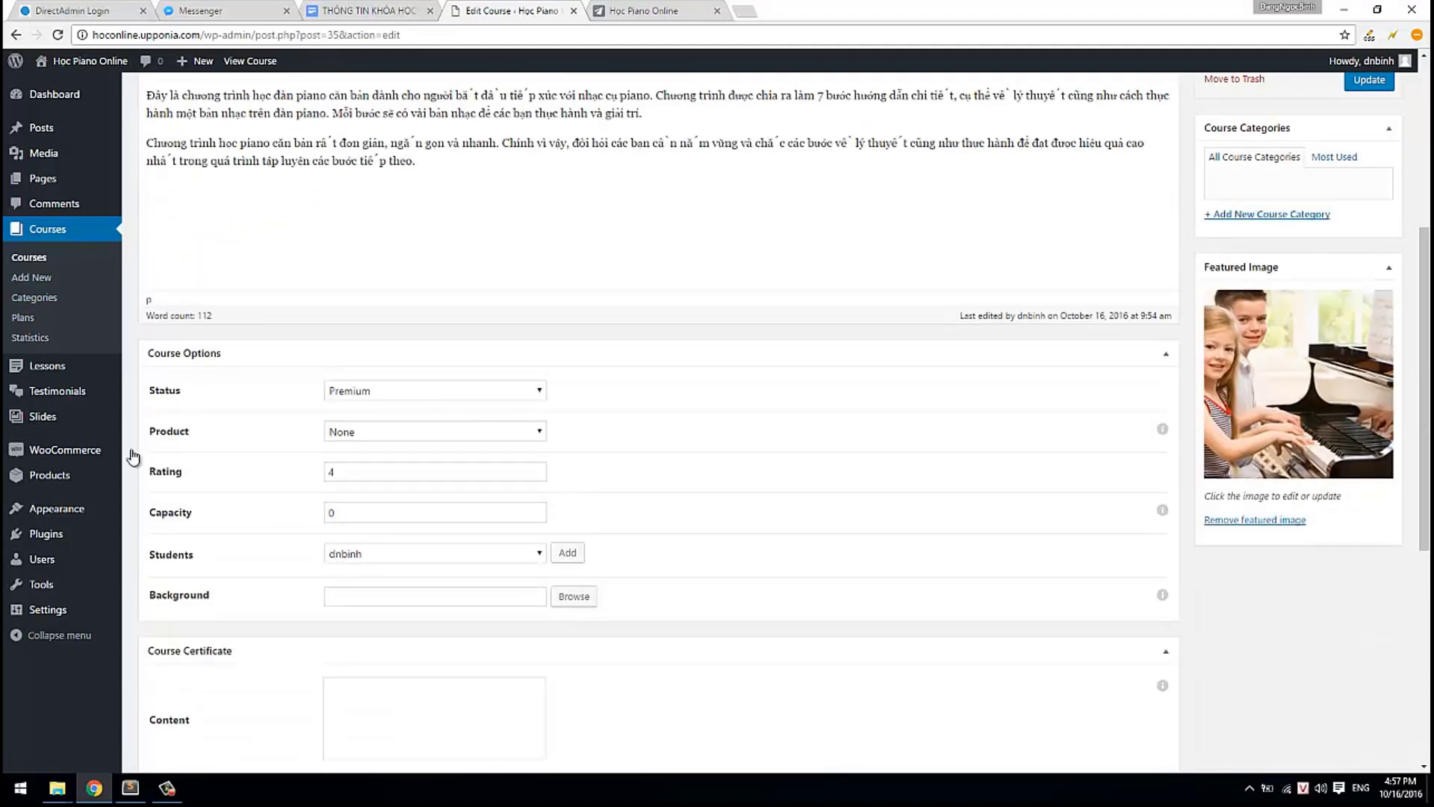
pyautogui.moveTo(193, 428); pyautogui.dragTo(156, 431)
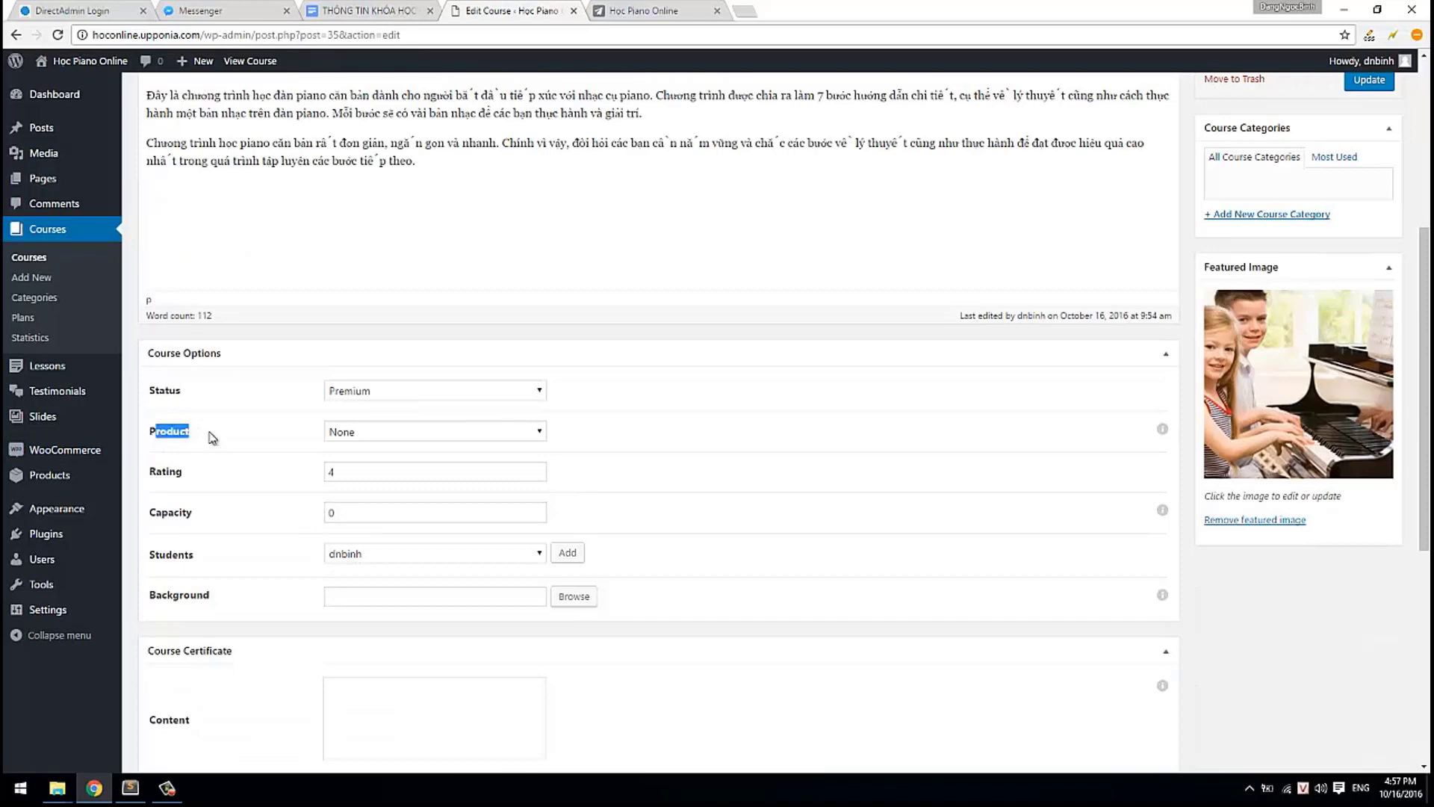
pyautogui.click(409, 432)
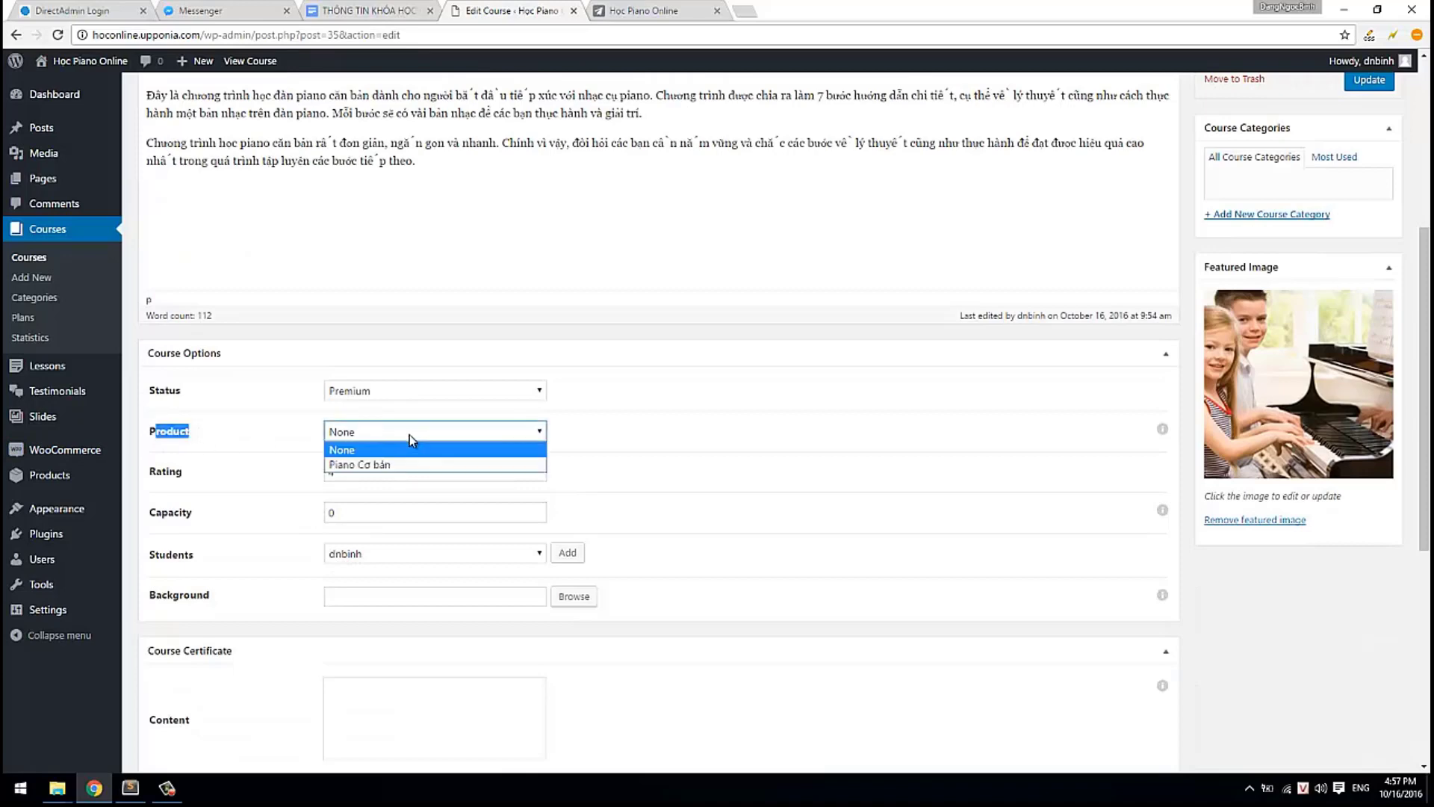
pyautogui.click(352, 464)
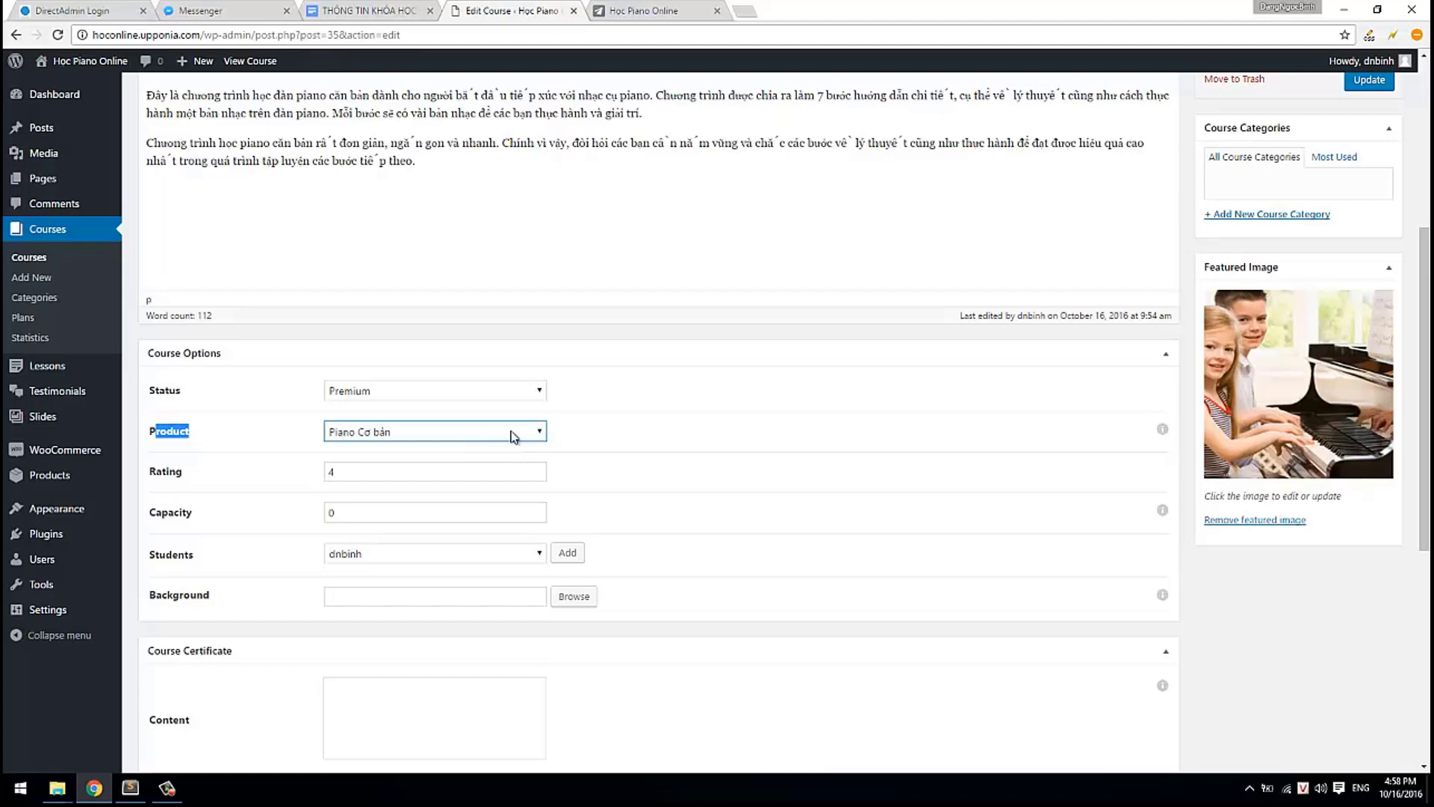
pyautogui.scroll(3, 1323, 217)
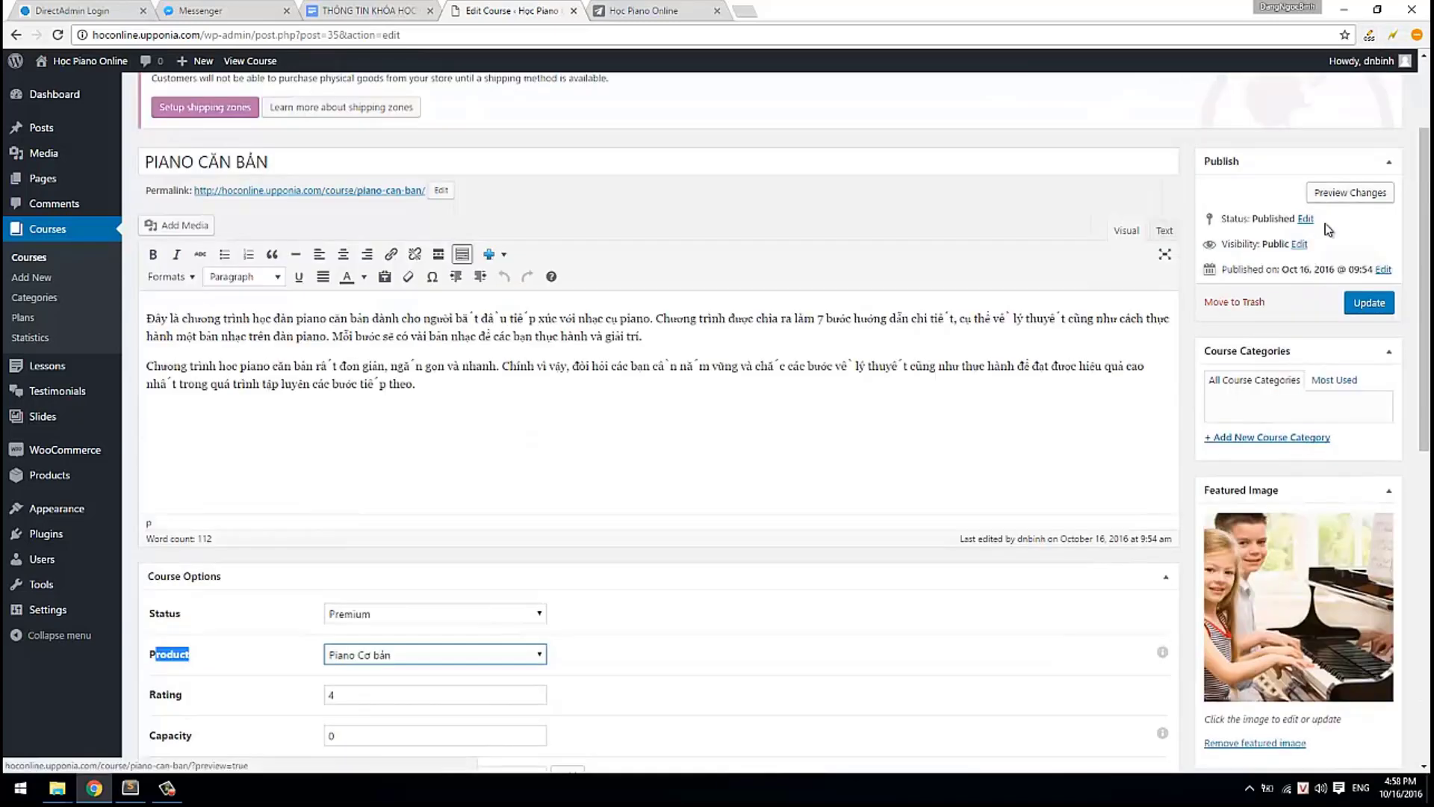
pyautogui.click(1370, 302)
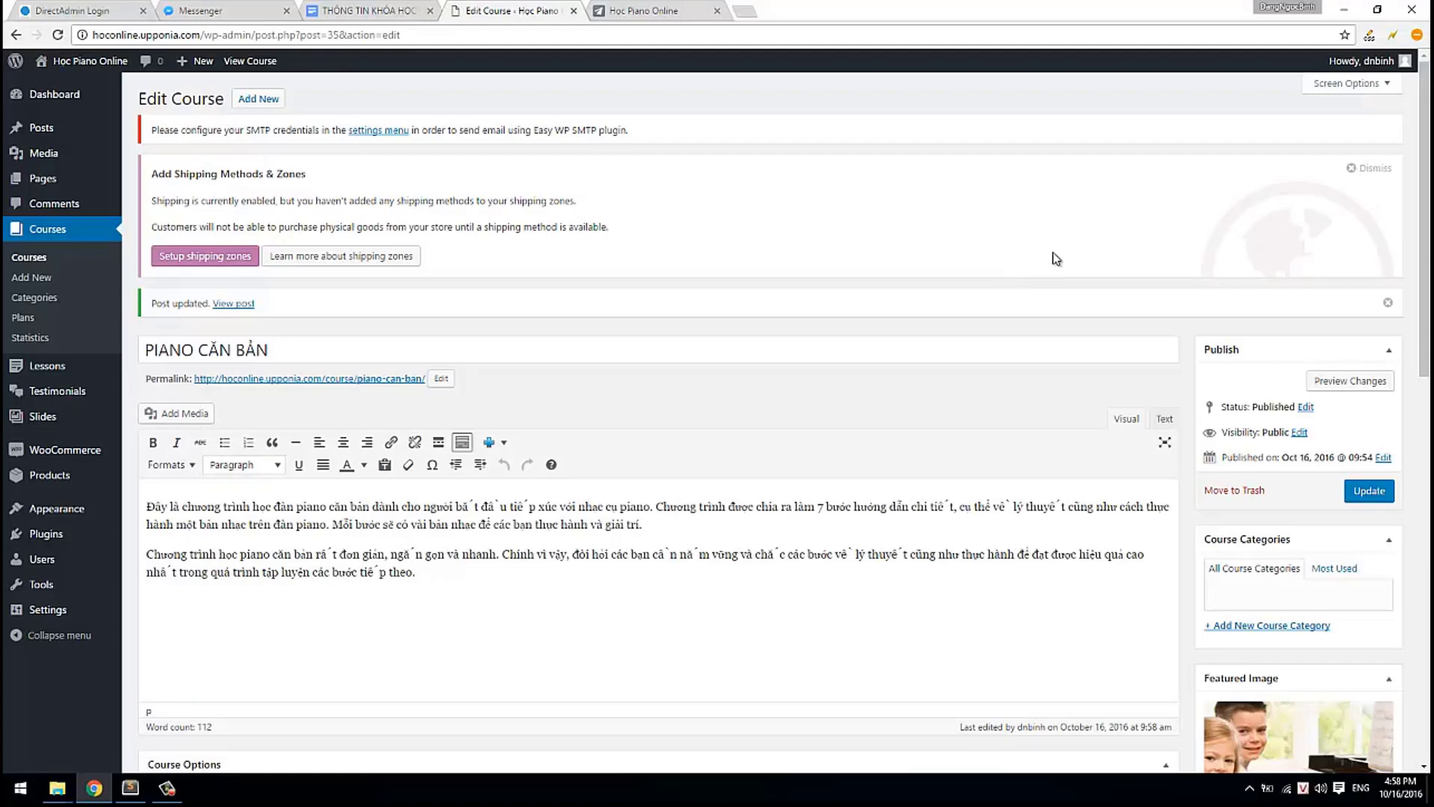
# - View the updated course page in a new browser tab and review its description and enrolment offer
pyautogui.keyDown('ctrl'); pyautogui.click(251, 309); pyautogui.keyUp('ctrl')
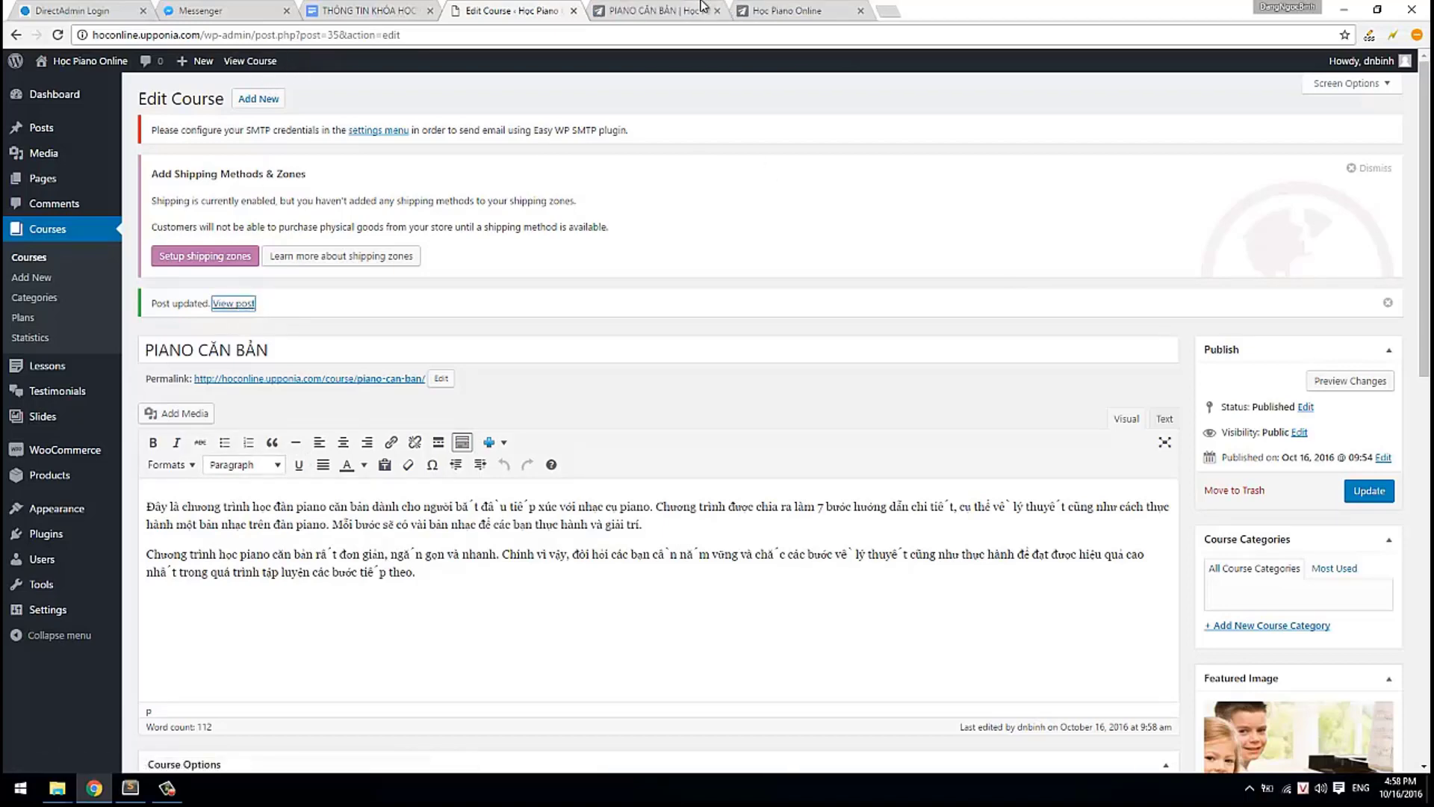
pyautogui.click(658, 11)
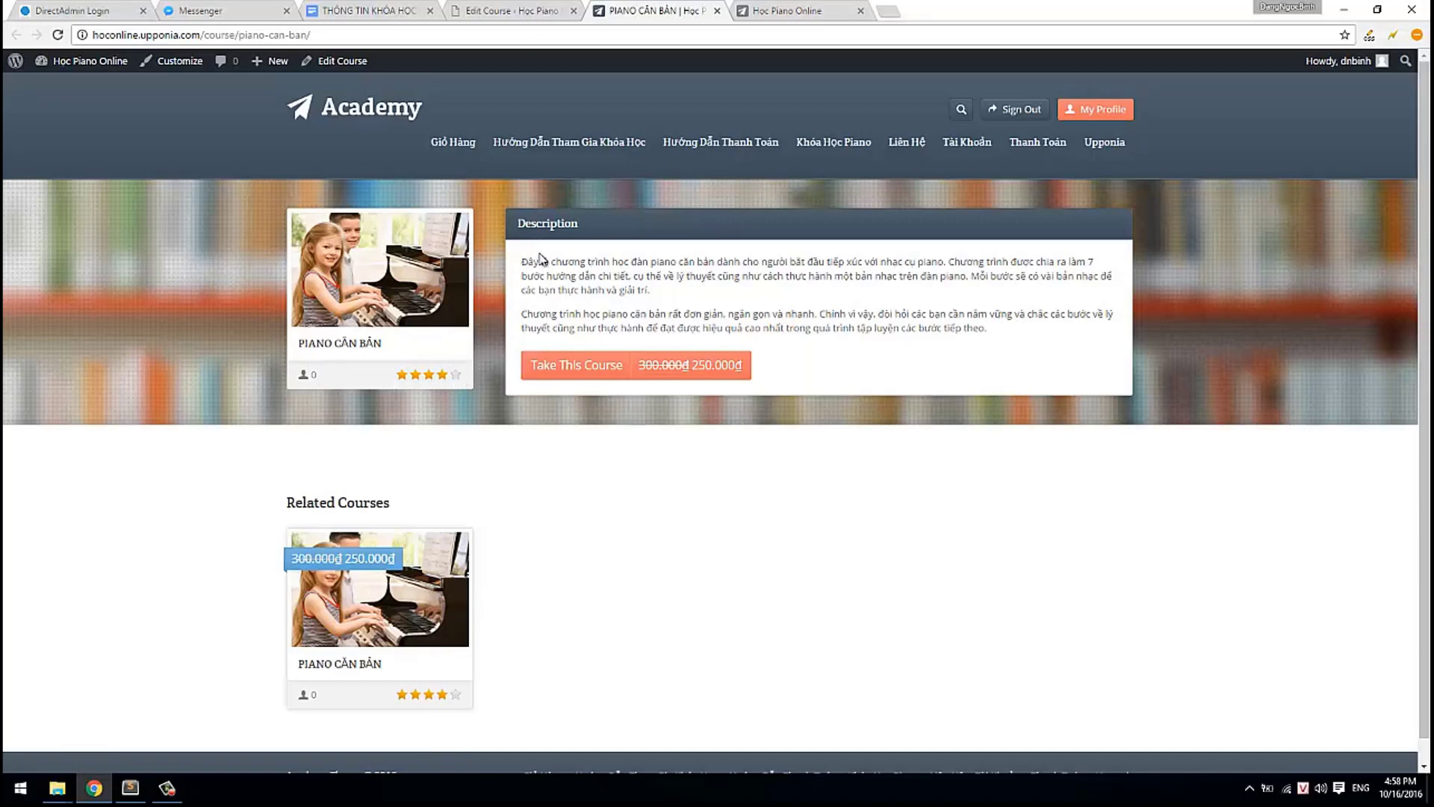
pyautogui.moveTo(521, 260)
pyautogui.mouseDown()
pyautogui.moveTo(1015, 334)
pyautogui.moveTo(563, 299)
pyautogui.moveTo(511, 257)
pyautogui.mouseUp()
pyautogui.click(995, 332)
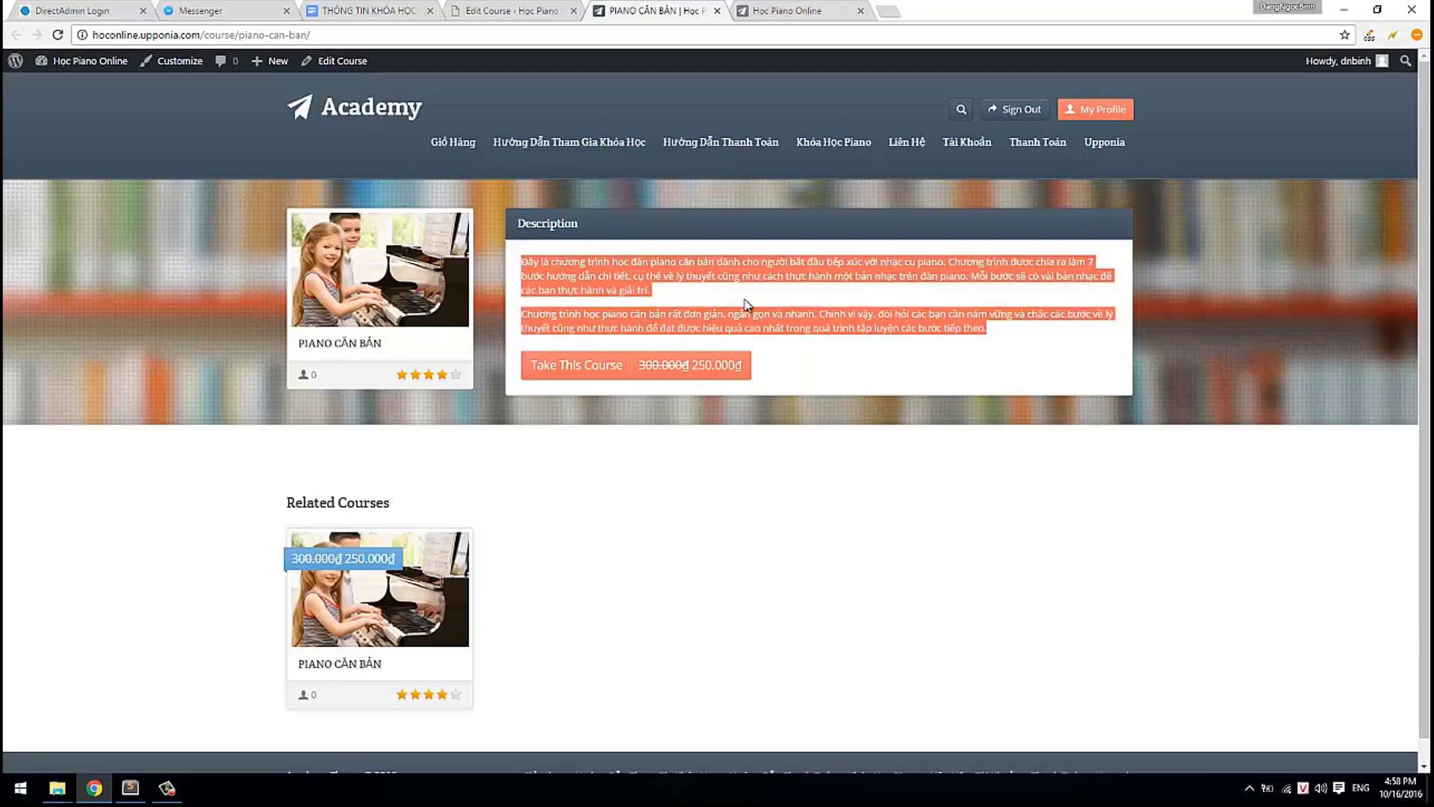
pyautogui.click(769, 303)
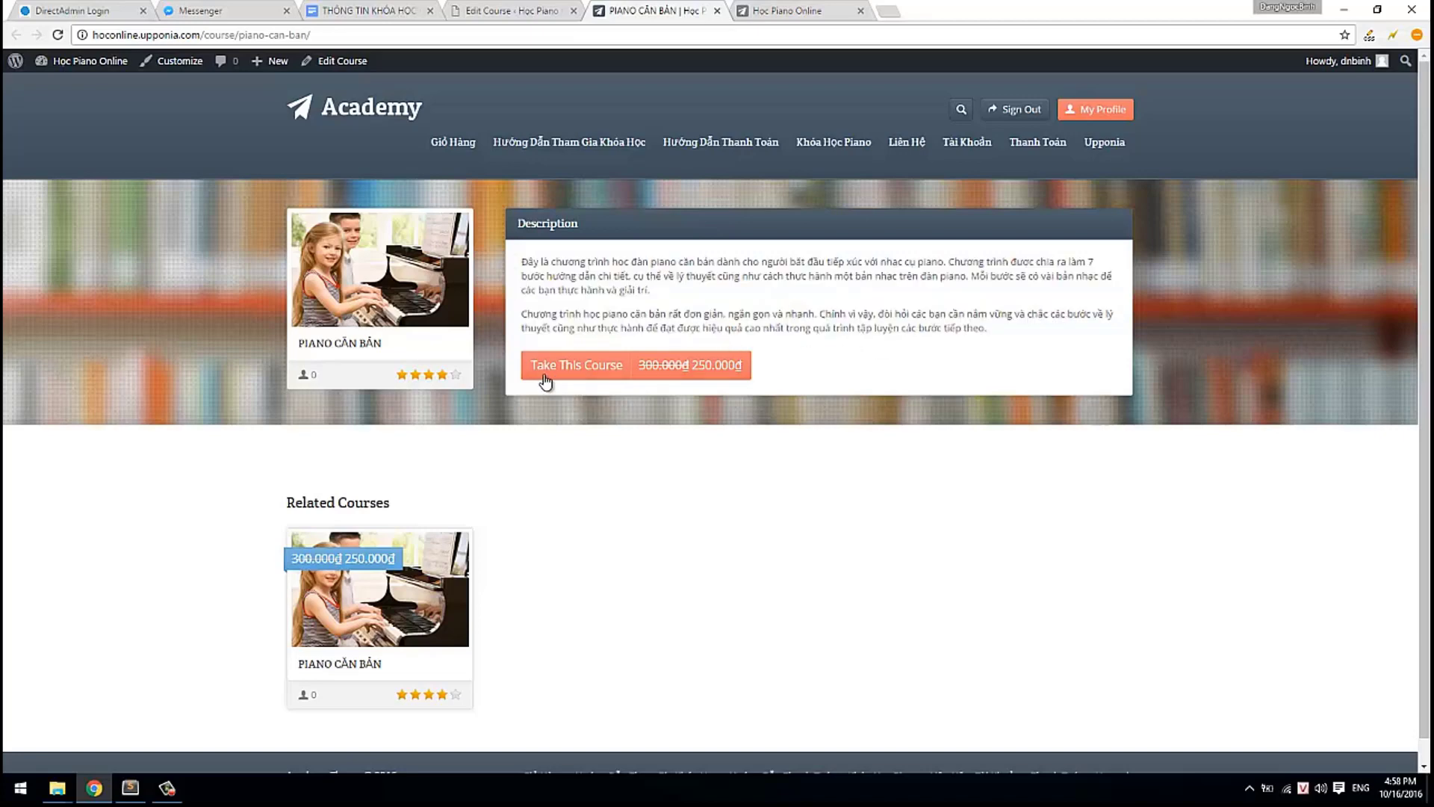
# - Take the course to reach checkout, inspect the bank transfer, cash on delivery and PayPal payment methods, and return to the course editor
pyautogui.click(623, 369)
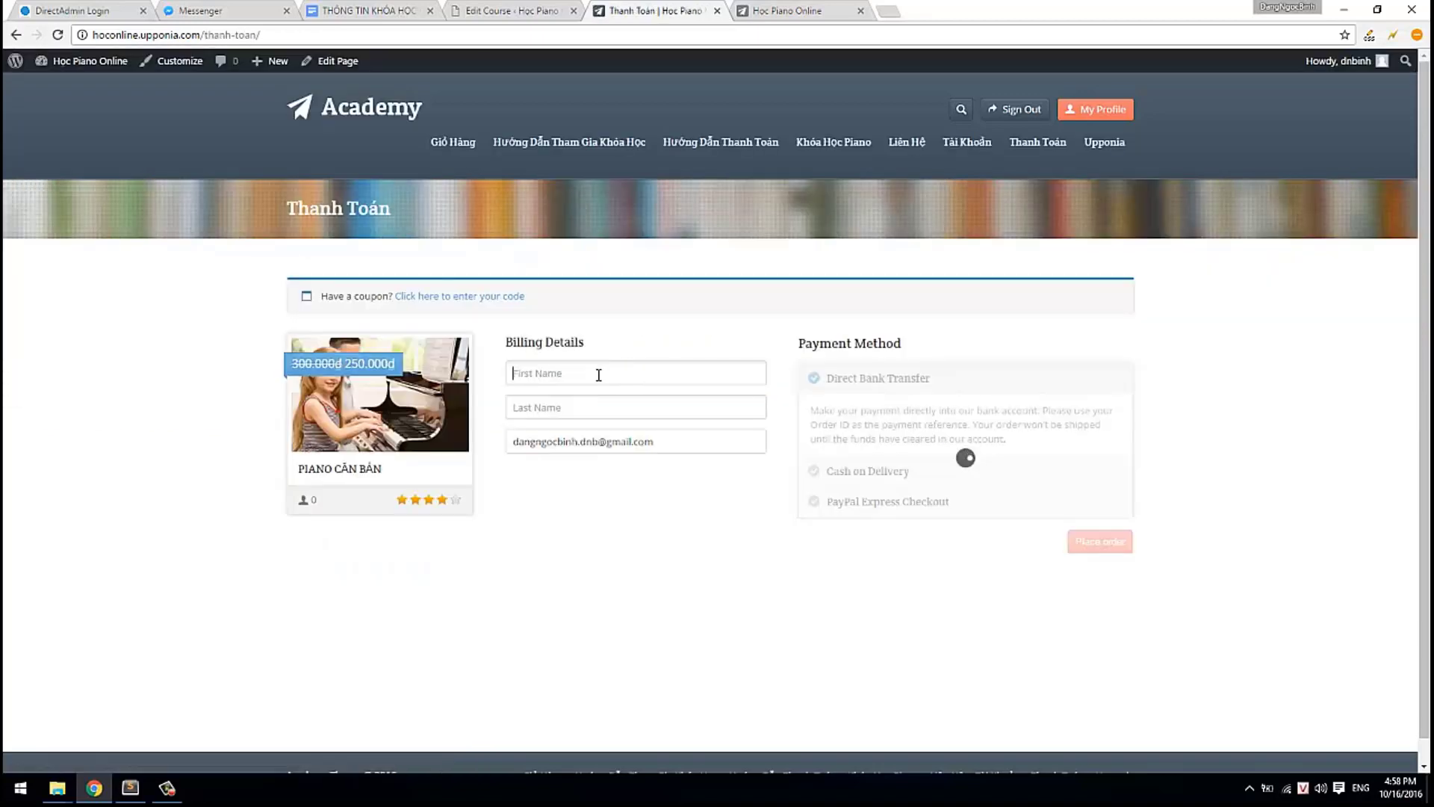
pyautogui.click(599, 376)
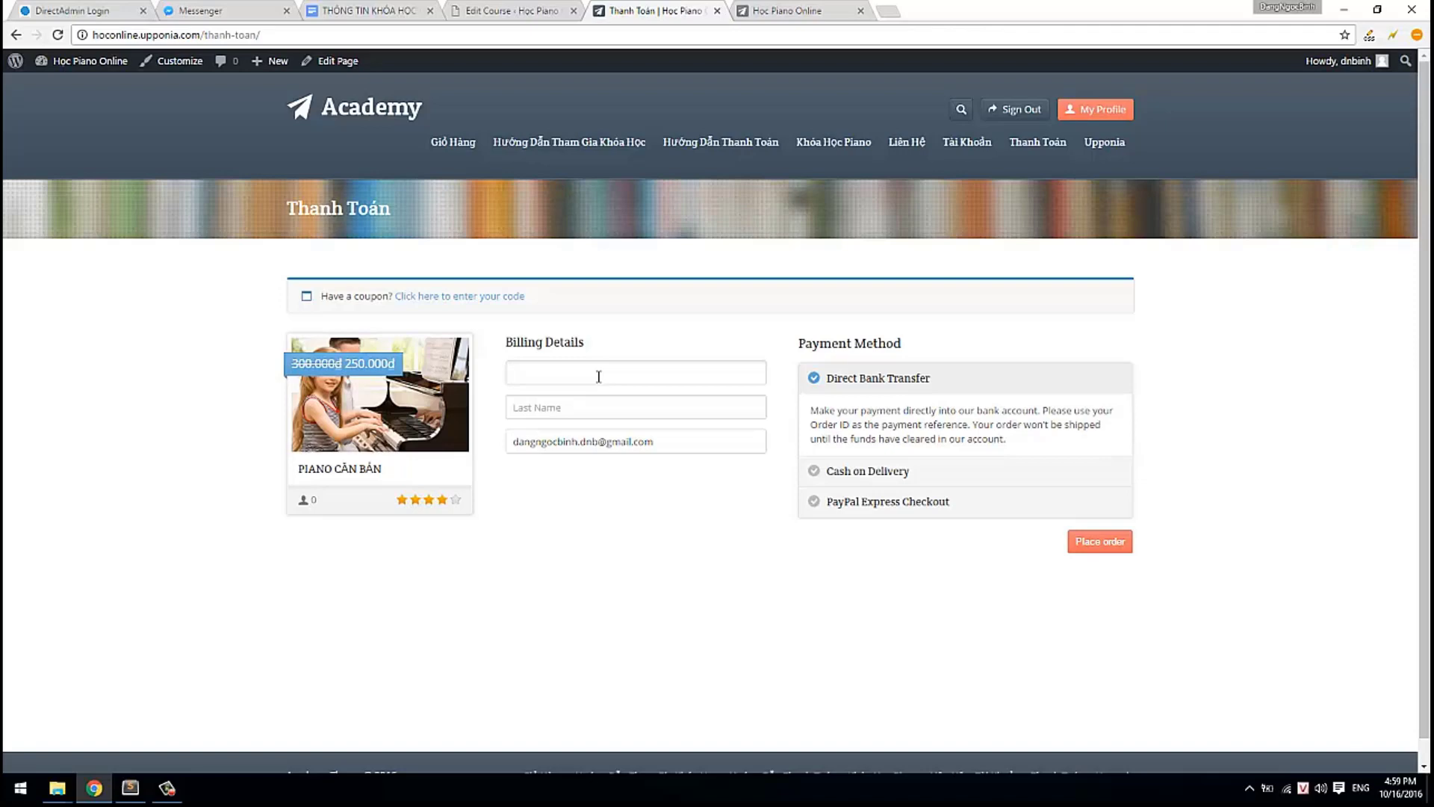
pyautogui.click(989, 484)
pyautogui.click(937, 488)
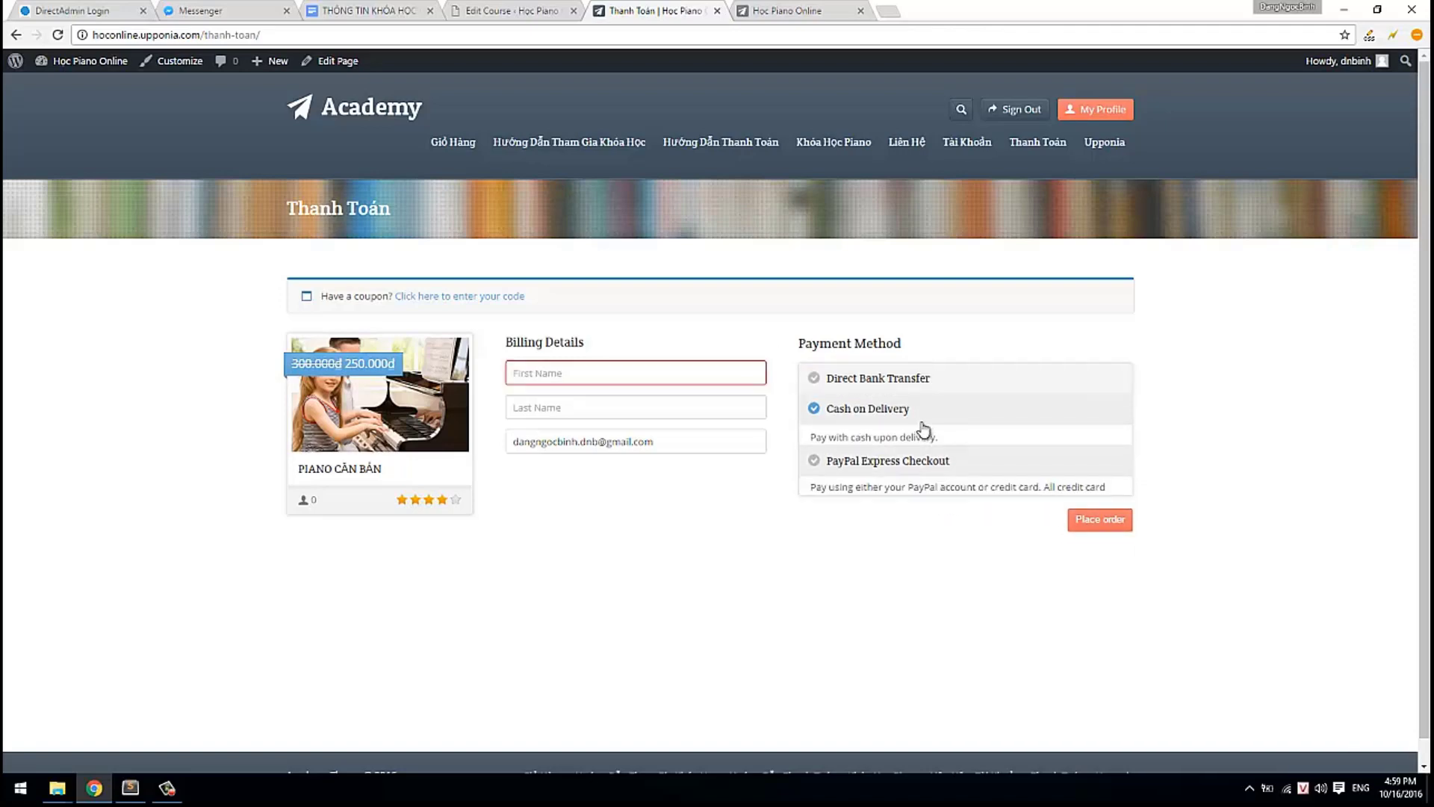
pyautogui.click(917, 390)
pyautogui.click(913, 466)
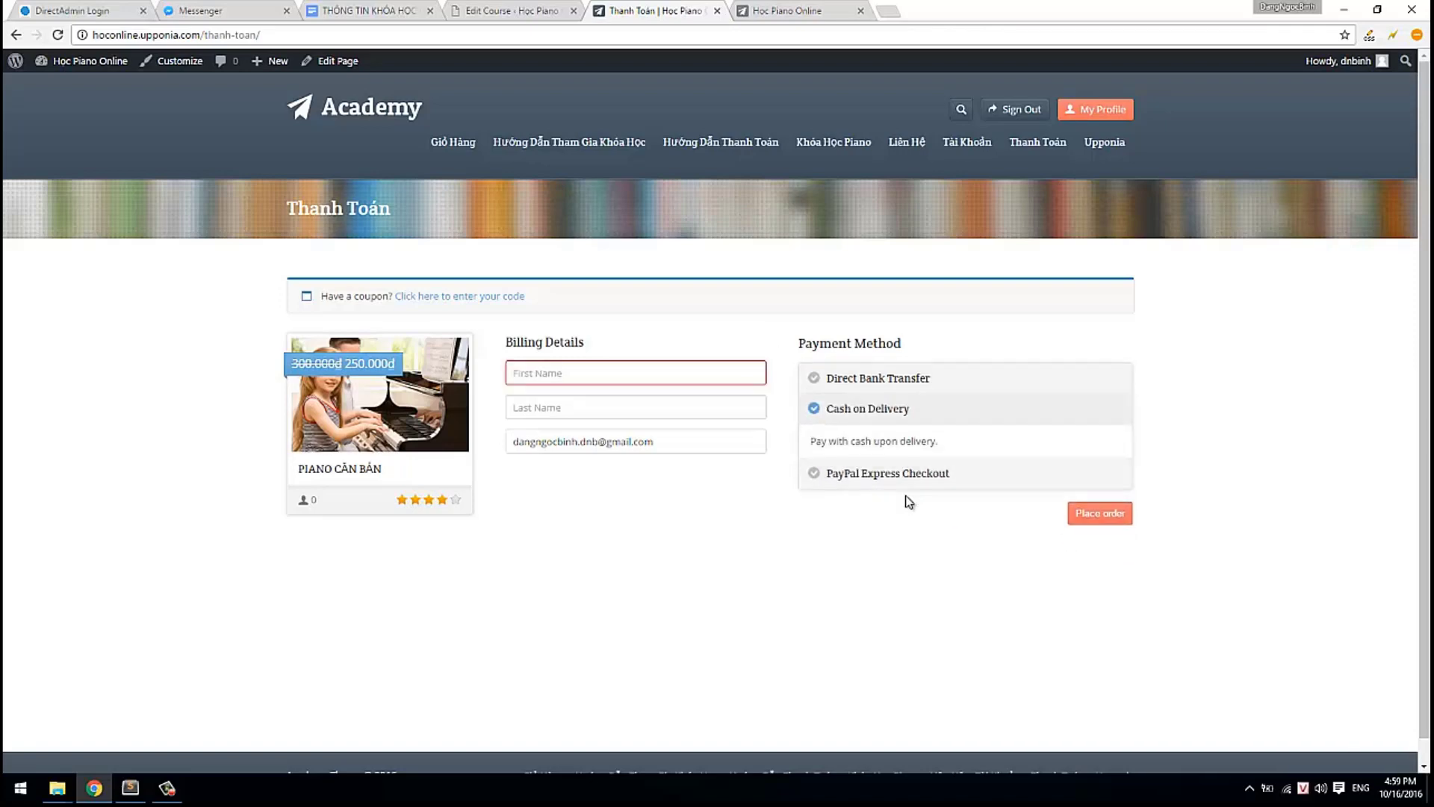
pyautogui.click(904, 474)
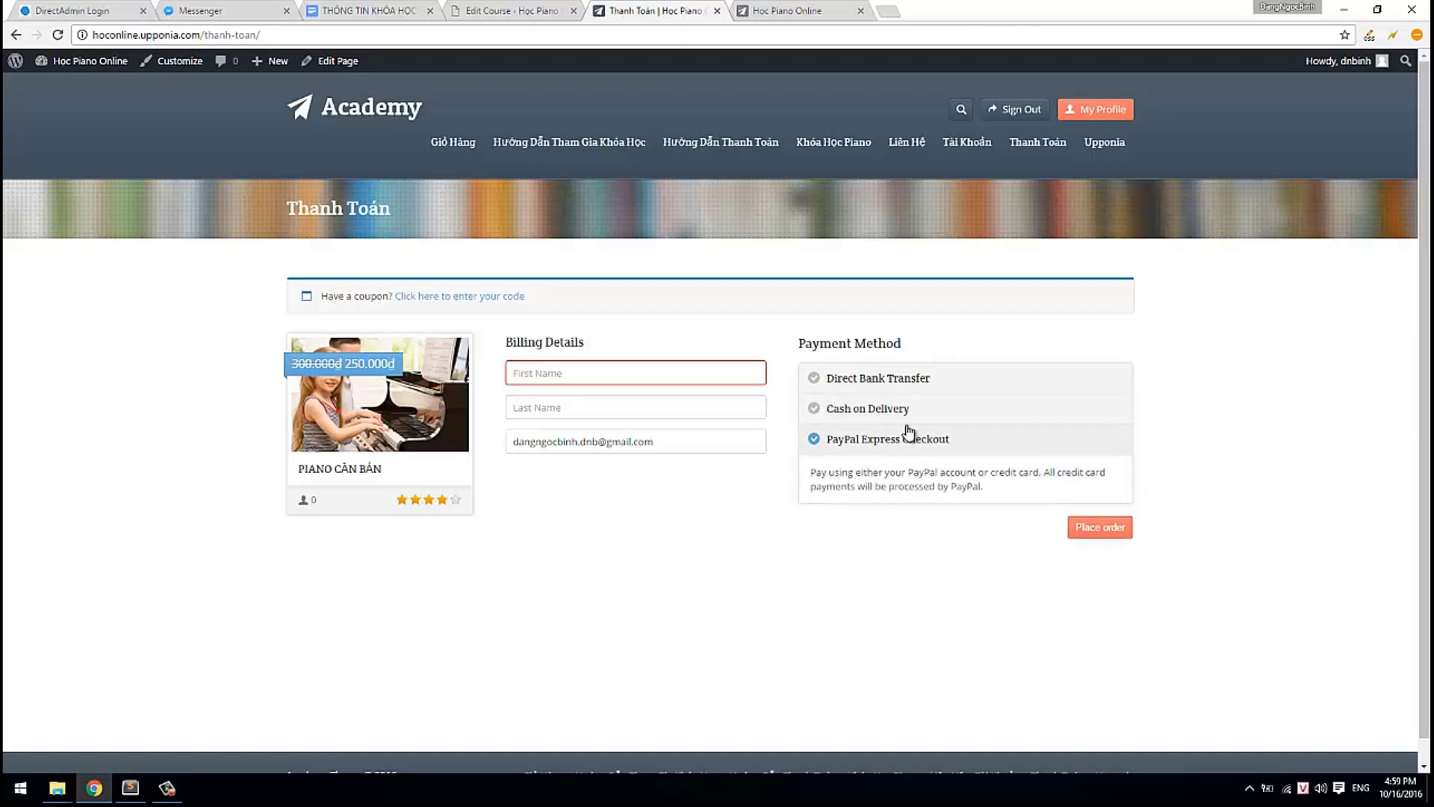
pyautogui.click(909, 424)
pyautogui.click(937, 379)
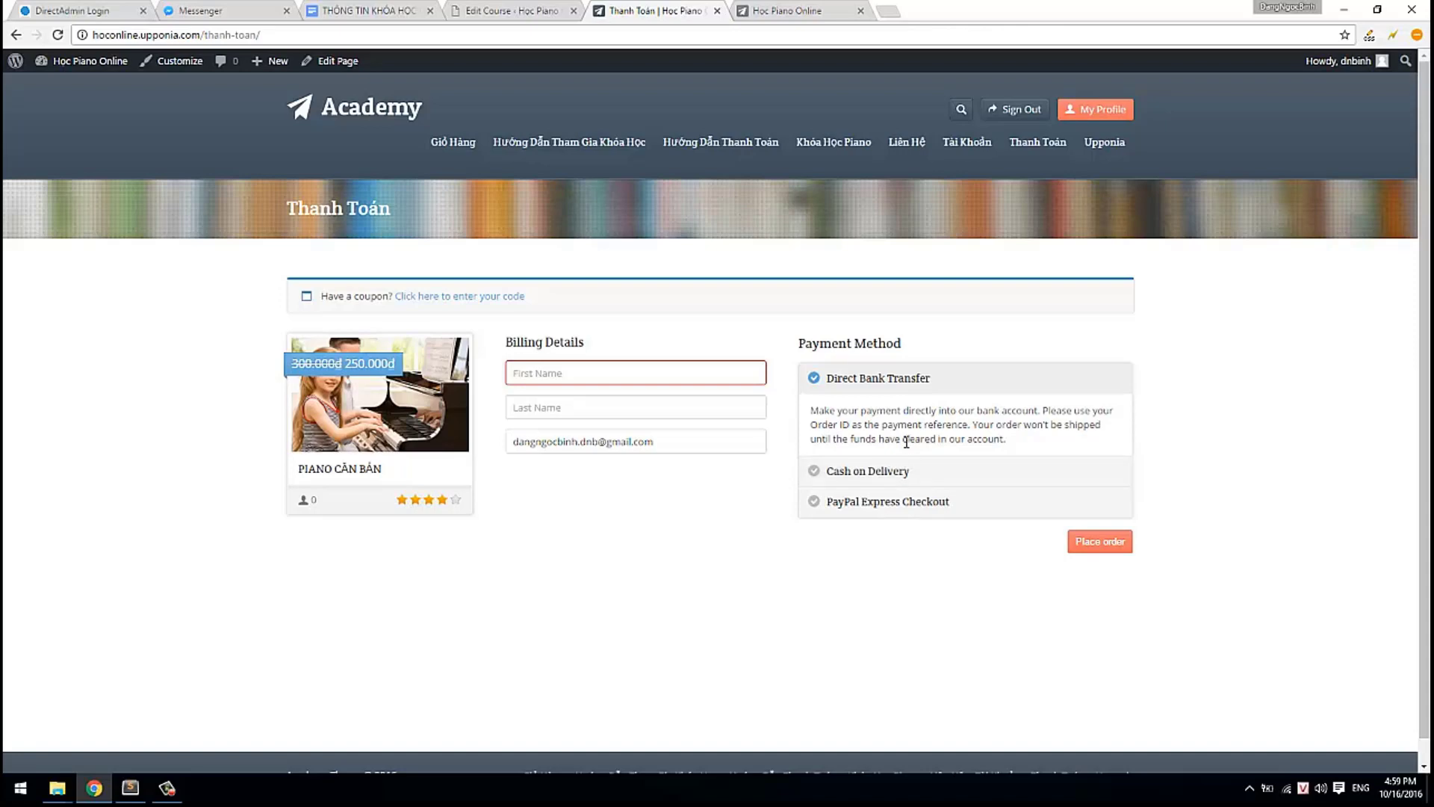
pyautogui.click(512, 11)
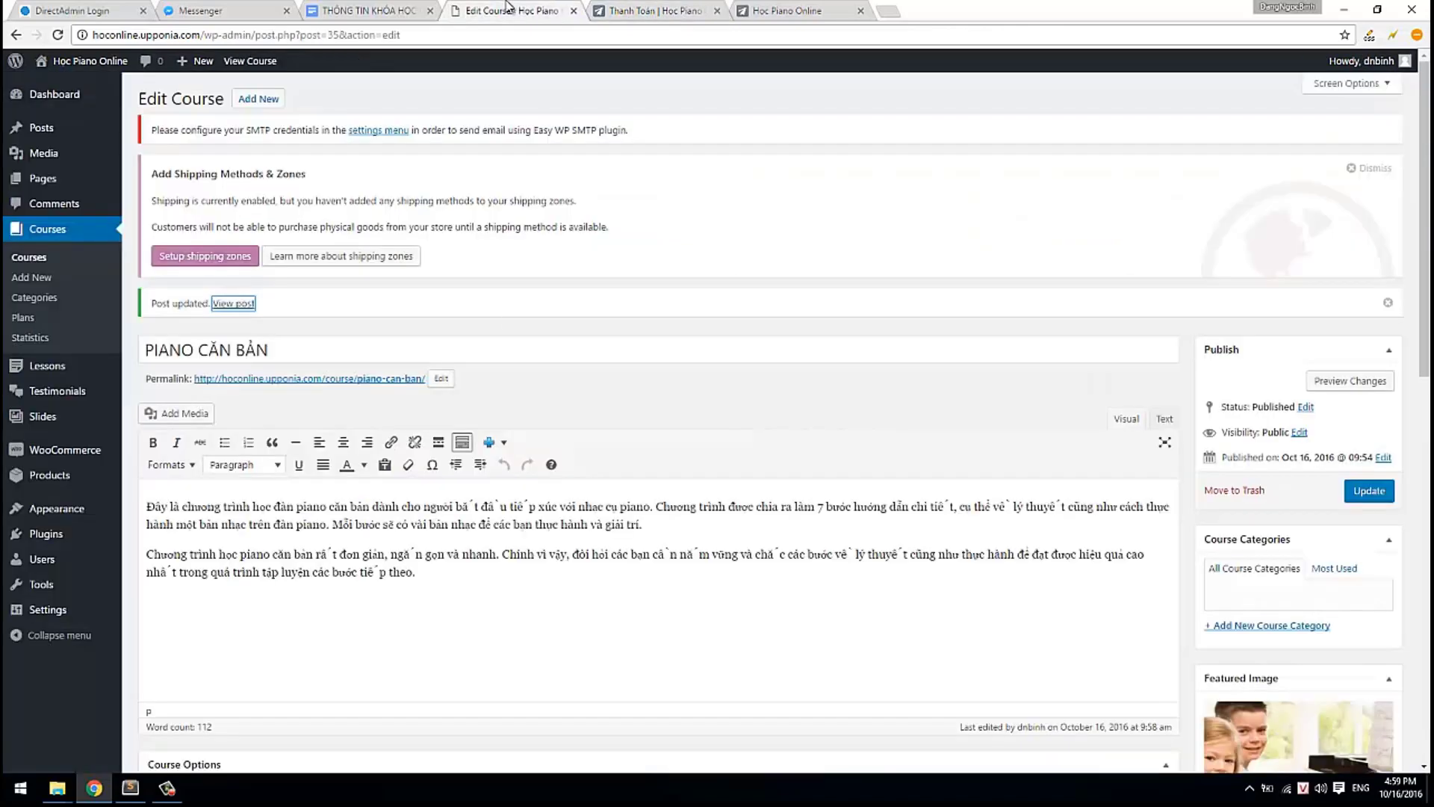